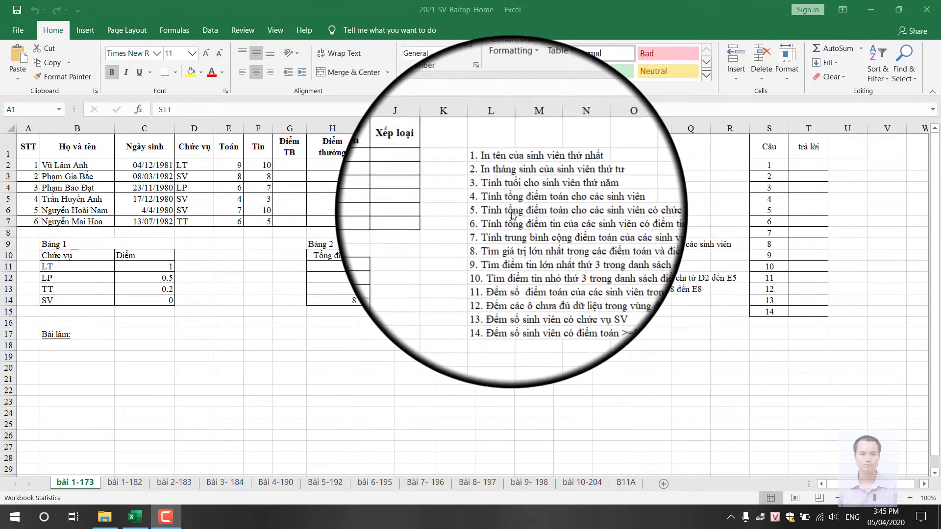
# Step: Enter =AVERAGE(E2:F2) in G2 and fill it down to G7
pyautogui.click(293, 165)
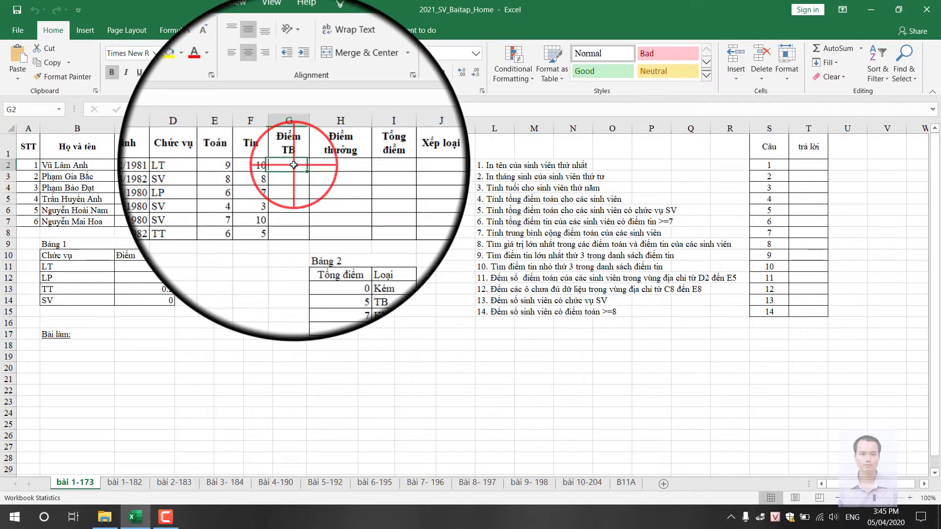
pyautogui.write('=')
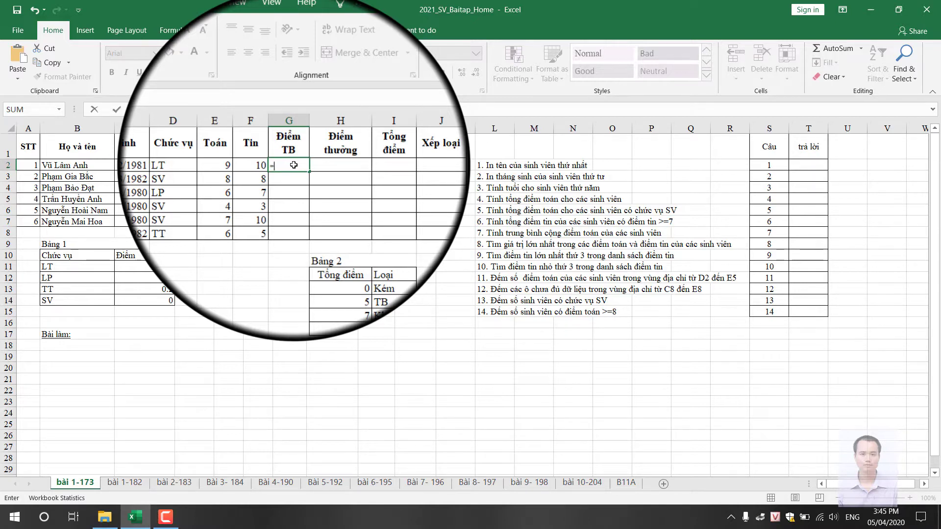
pyautogui.write('av')
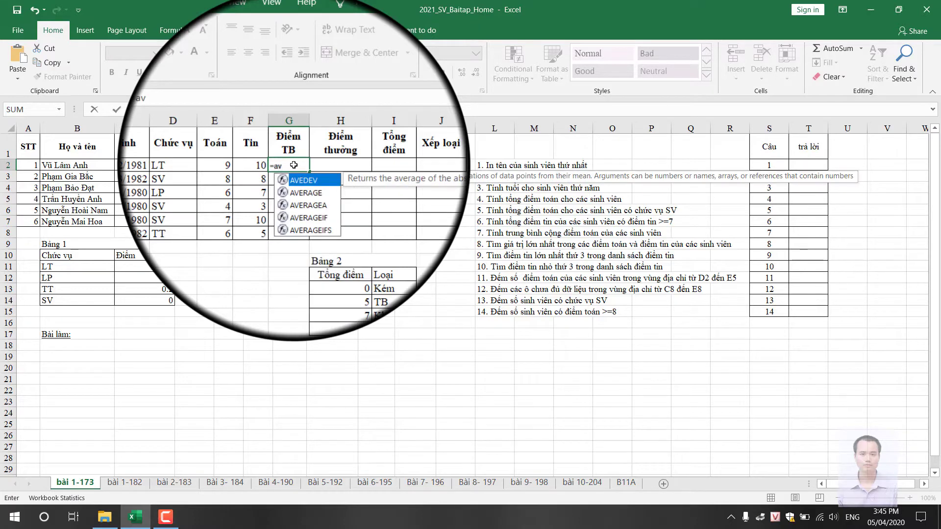
pyautogui.press('Down')
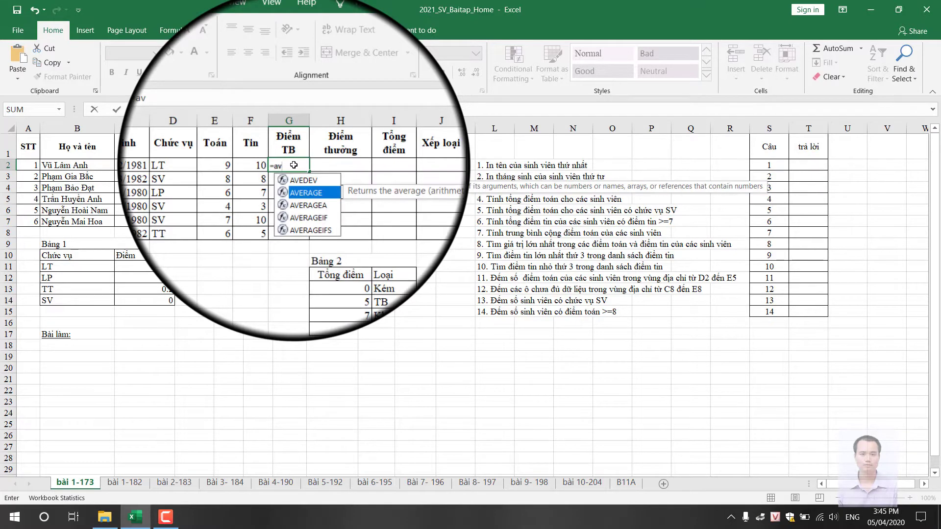
pyautogui.press('Tab')
pyautogui.click(231, 164)
pyautogui.hotkey('shift', 'Right')
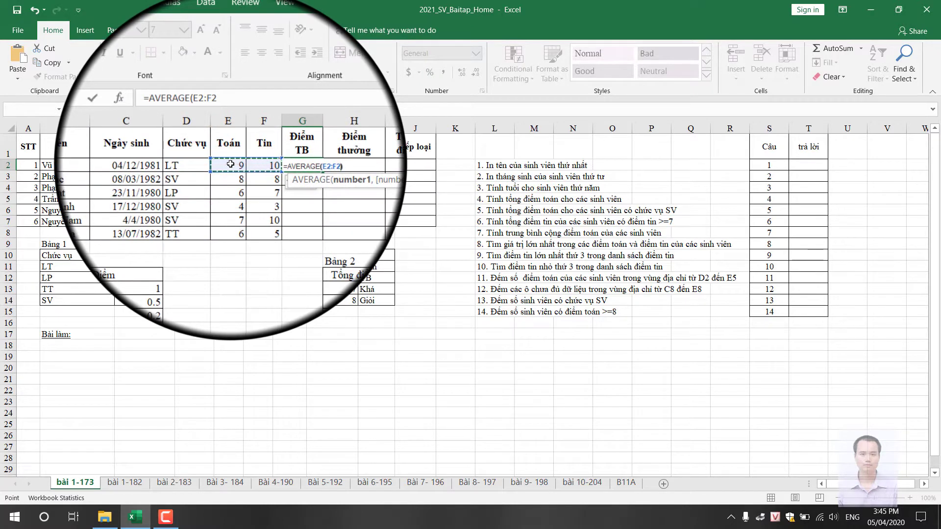
pyautogui.press('Return')
pyautogui.click(285, 166)
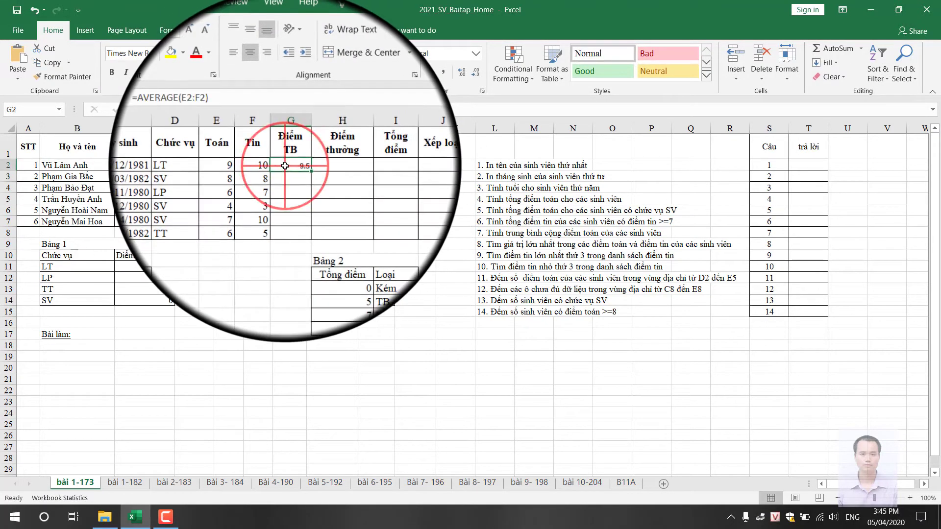
pyautogui.moveTo(307, 170); pyautogui.dragTo(306, 226)
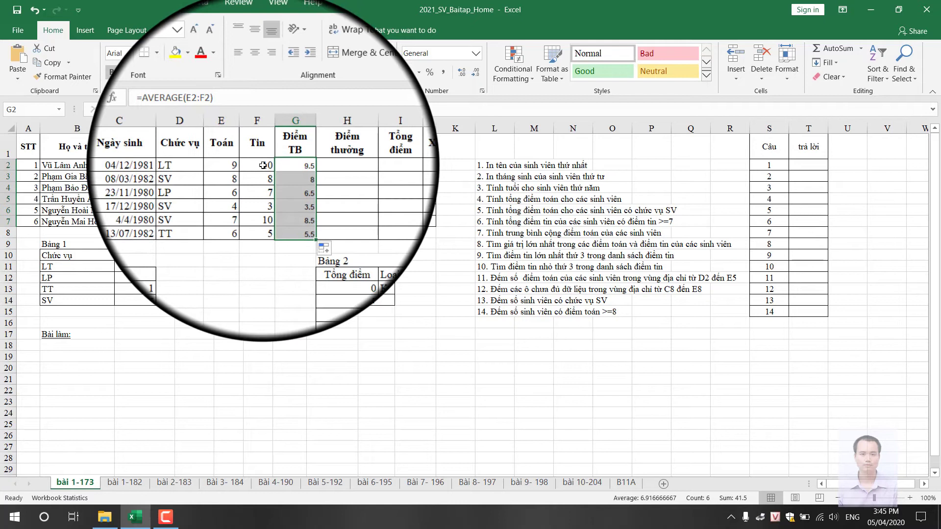
# Step: Copy the Tin column's cell formatting onto the Điểm TB cells G2:G7
pyautogui.click(264, 167)
pyautogui.click(68, 77)
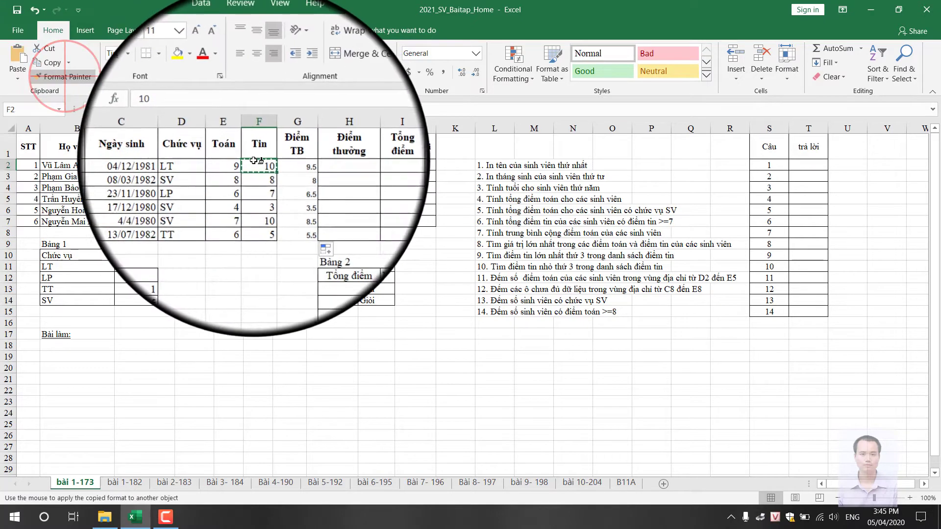
pyautogui.moveTo(290, 165); pyautogui.dragTo(293, 225)
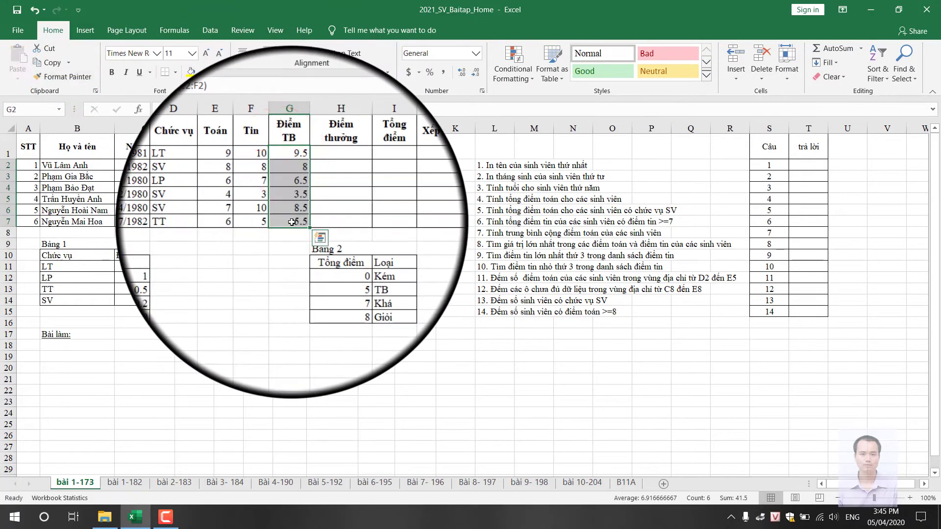
# Step: Show the G2:G7 averages with one decimal place (9.5, 8.0, 6.5, 3.5, 8.5, 5.5)
pyautogui.click(338, 169)
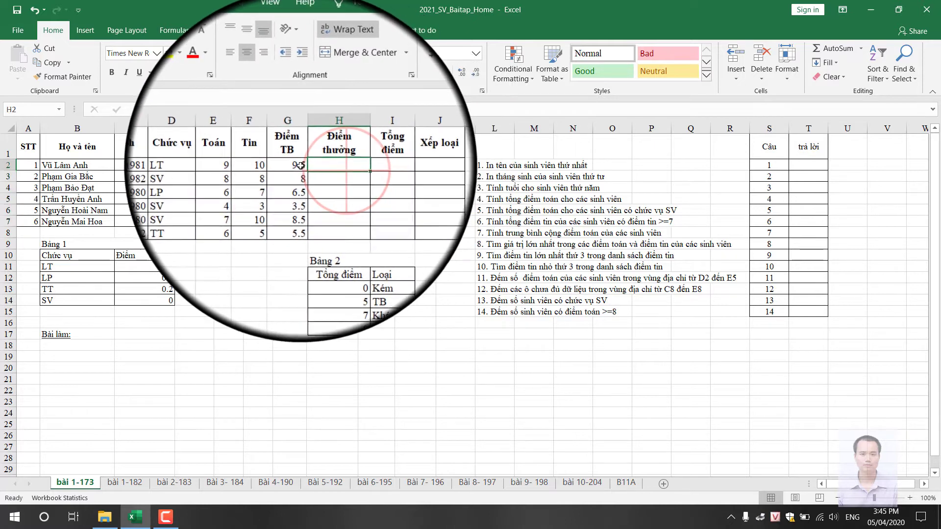
pyautogui.moveTo(294, 165); pyautogui.dragTo(293, 222)
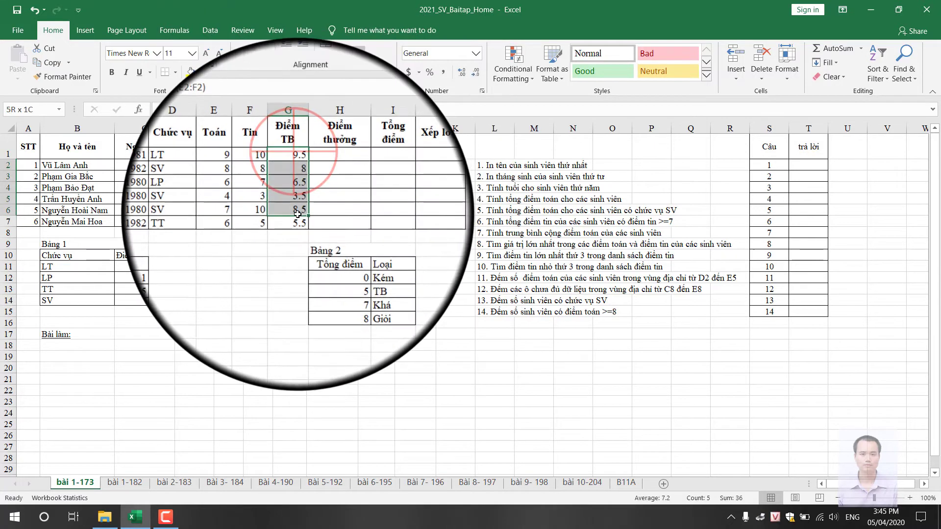
pyautogui.click(459, 72)
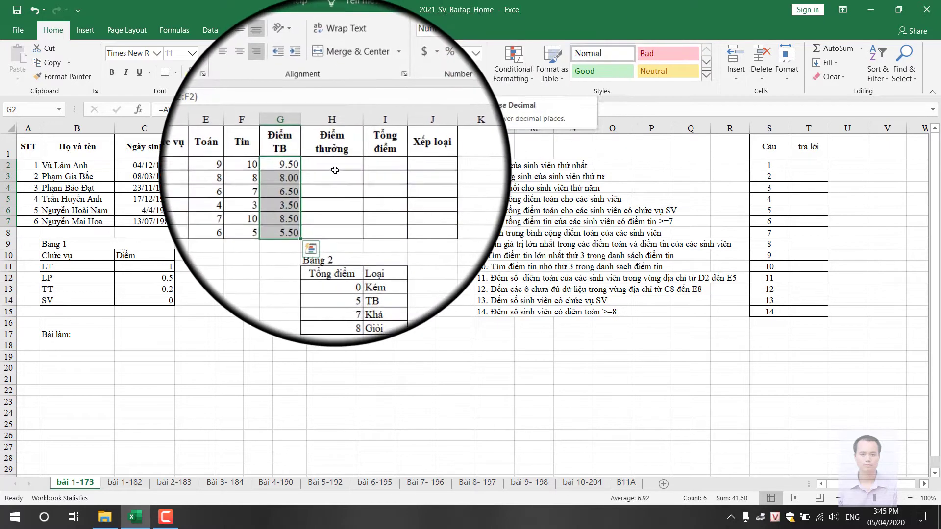
pyautogui.click(481, 74)
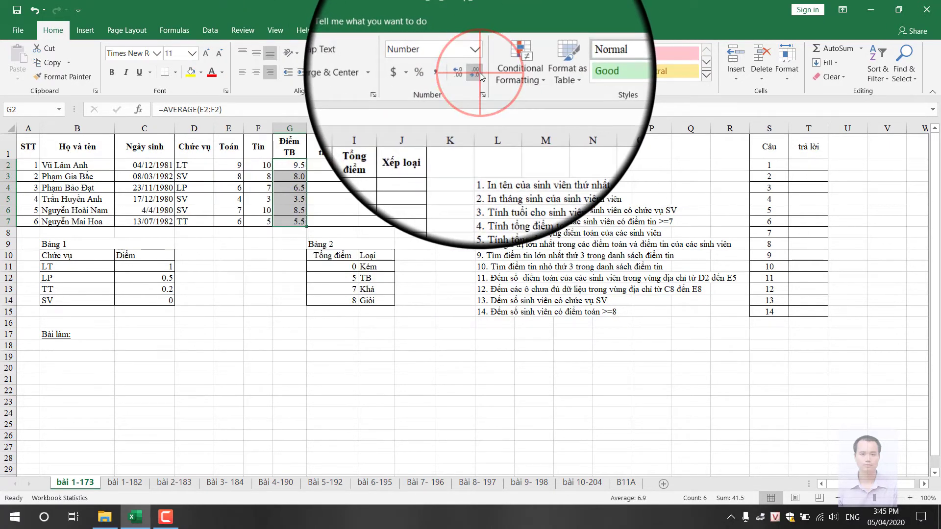
pyautogui.click(338, 160)
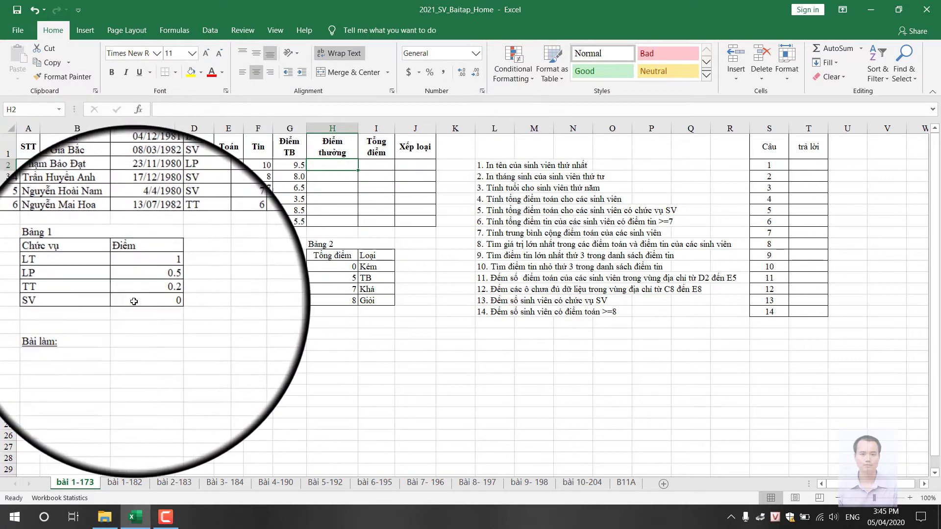
# Step: Enter =VLOOKUP(D2,$B$11:$C$14,2,FALSE) in H2 to look up the bonus from Bảng 1
pyautogui.click(342, 162)
pyautogui.write('=')
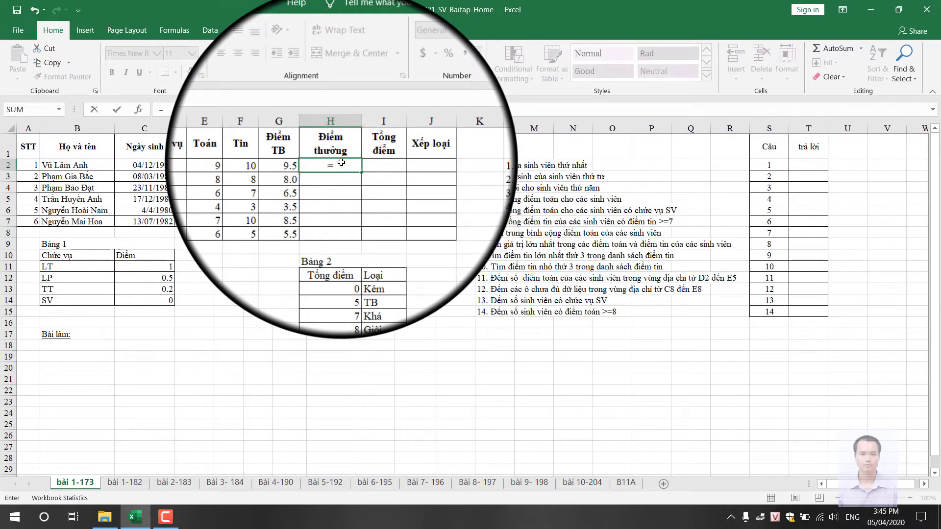
pyautogui.write('vlo')
pyautogui.press('Tab')
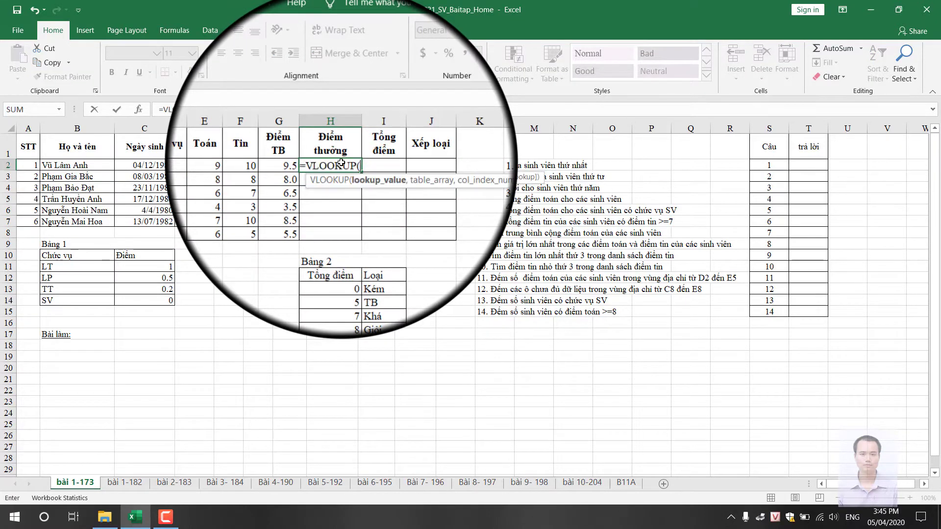
pyautogui.click(198, 165)
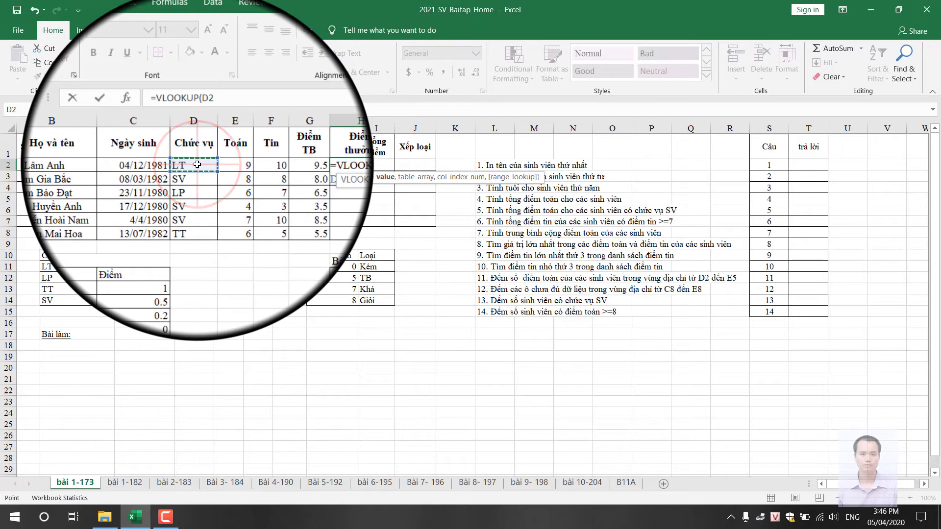
pyautogui.write(',')
pyautogui.click(96, 269)
pyautogui.moveTo(96, 268); pyautogui.dragTo(143, 297)
pyautogui.press('F4')
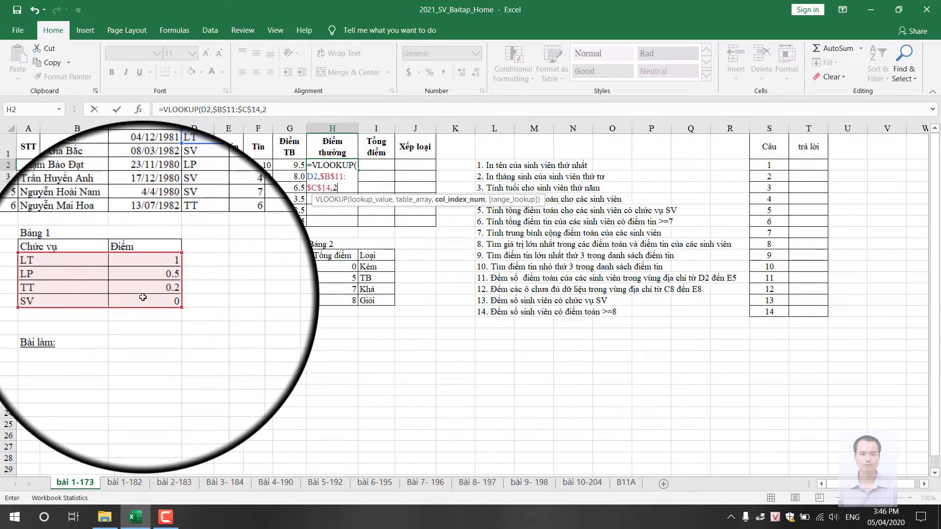
pyautogui.write(',')
pyautogui.press('Down')
pyautogui.press('Tab')
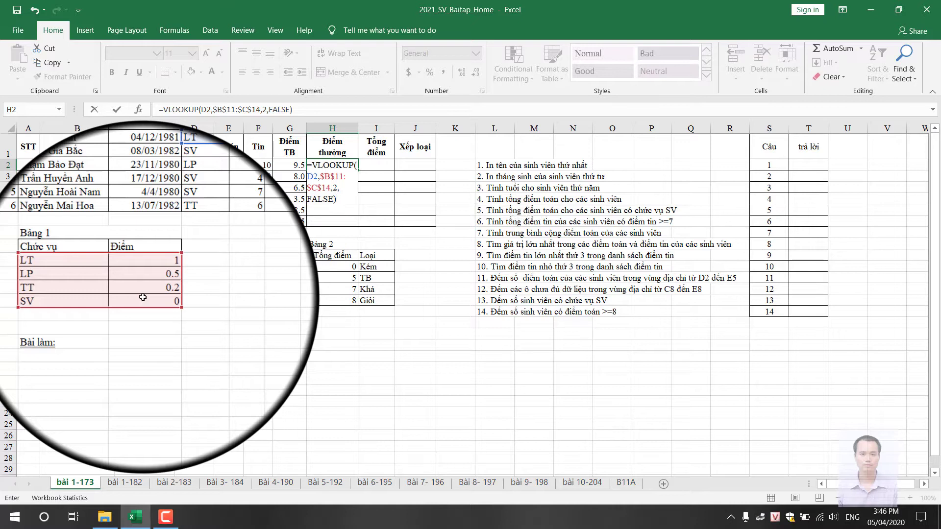
pyautogui.press('Return')
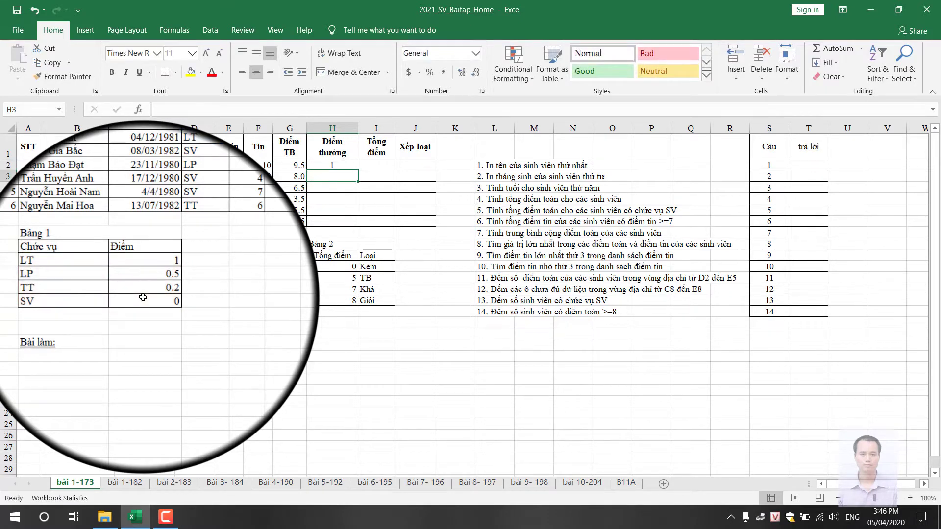
# Step: Fill the bonus formula down to H7, giving 1, 0, 0.5, 0, 0, 0.2
pyautogui.click(352, 166)
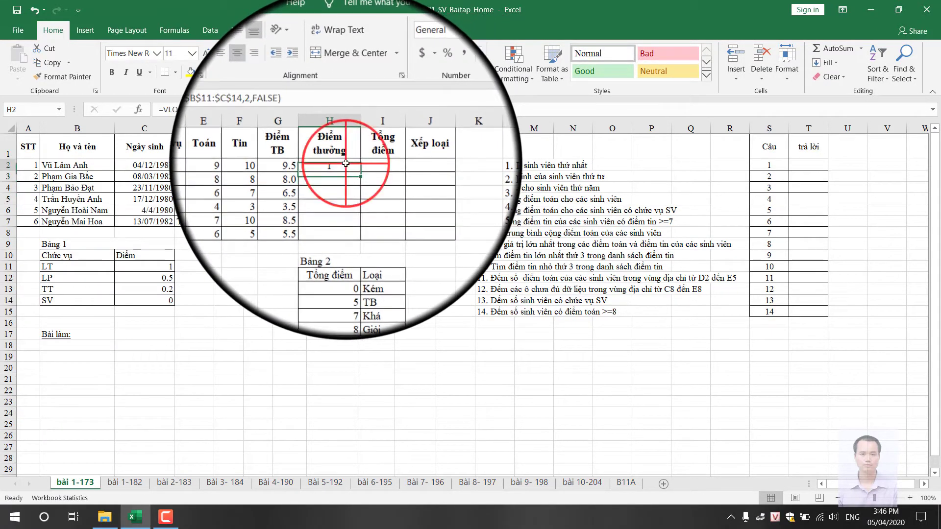
pyautogui.moveTo(353, 168); pyautogui.dragTo(353, 226)
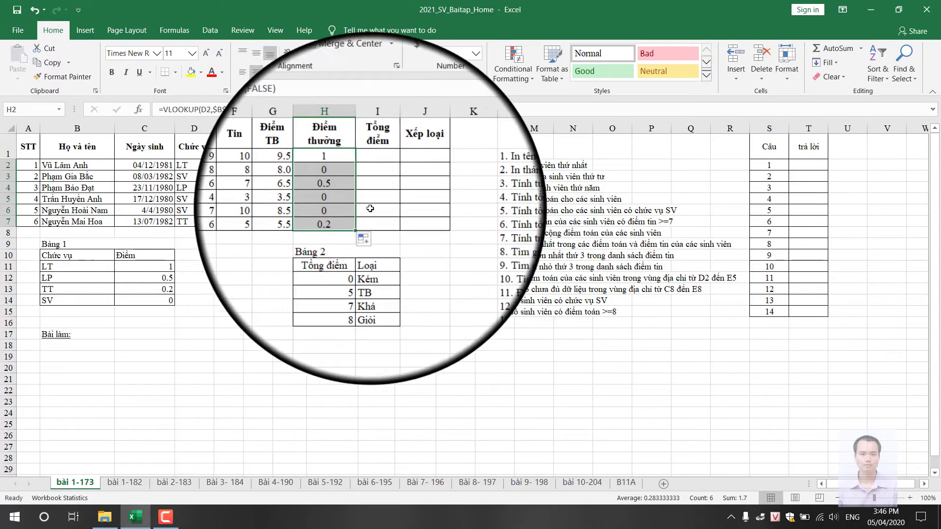
pyautogui.click(381, 166)
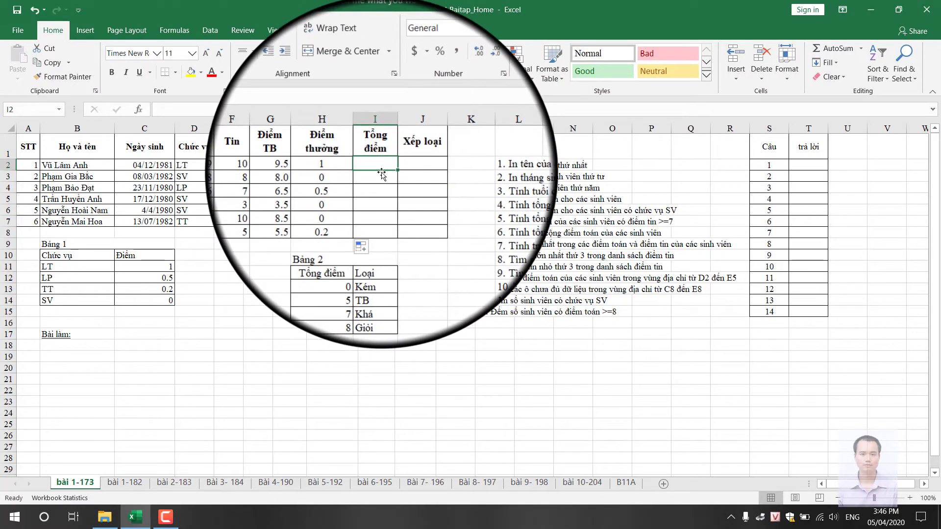
# Step: Enter =G2+H2 in I2 and fill it down to I7 for the totals
pyautogui.write('=')
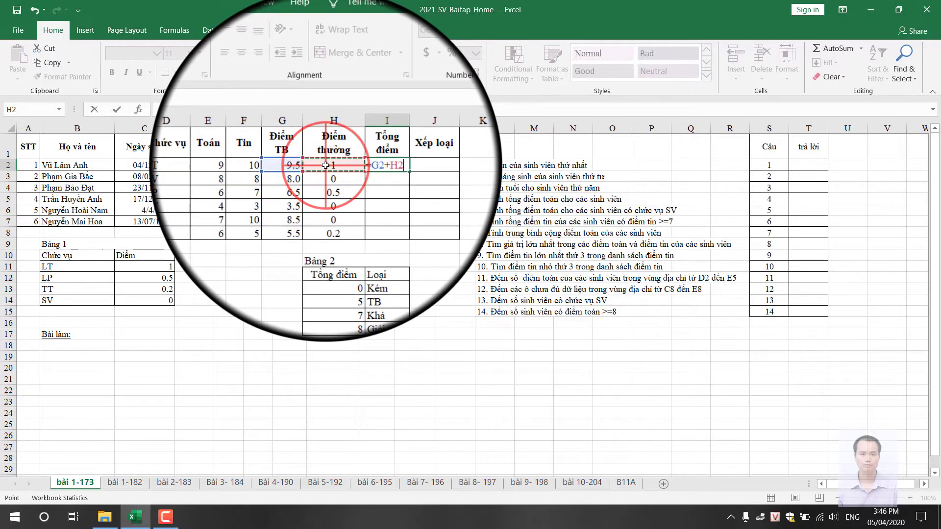
pyautogui.press('Return')
pyautogui.click(374, 165)
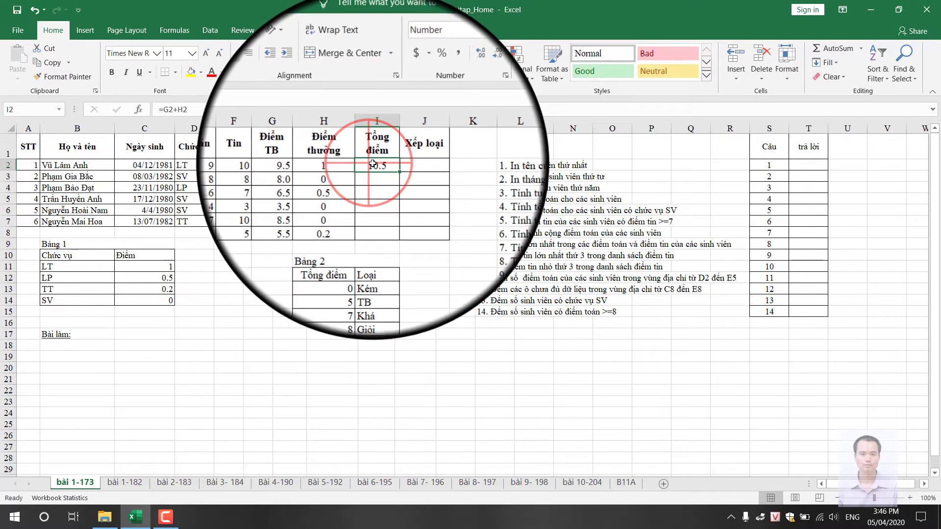
pyautogui.moveTo(396, 171); pyautogui.dragTo(395, 227)
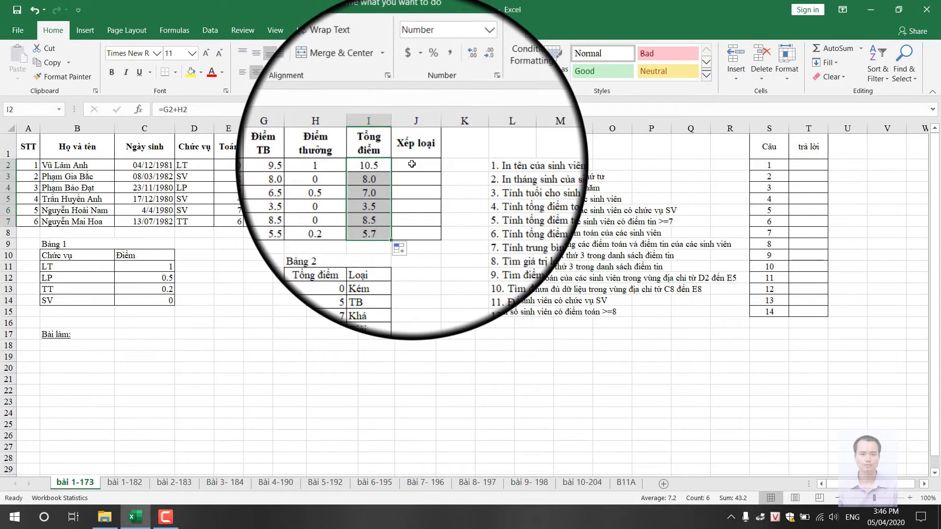
# Step: Enter =VLOOKUP(I2,$H$11:$I$14,2,TRUE) in J2 and fill it down to J7
pyautogui.click(412, 164)
pyautogui.write('=v')
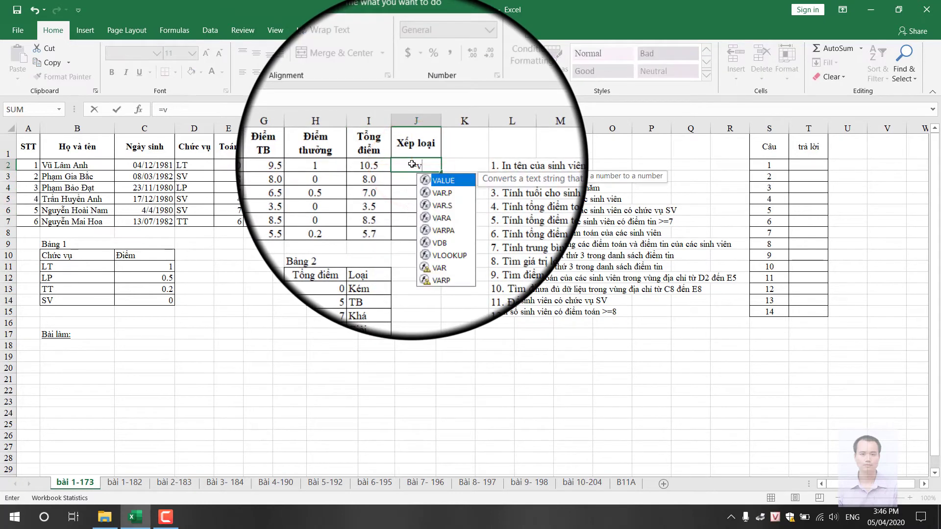
pyautogui.write('l')
pyautogui.press('Tab')
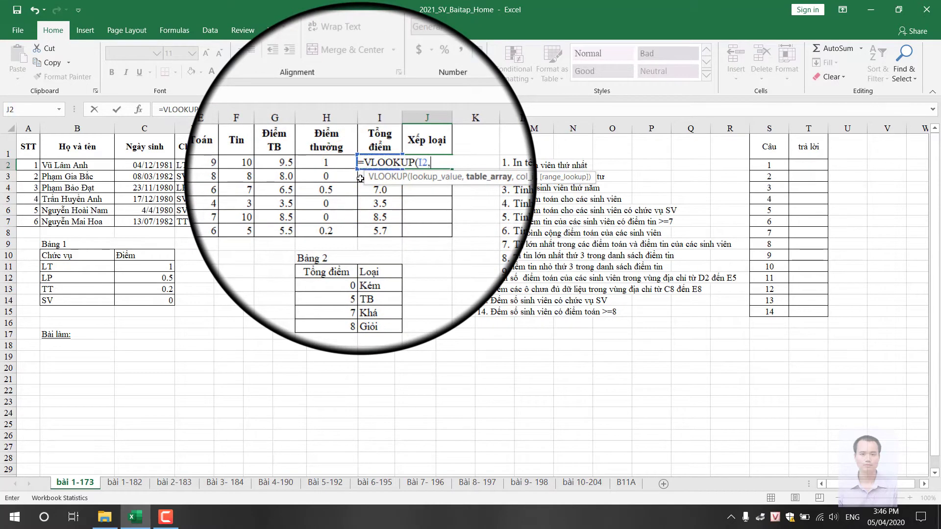
pyautogui.moveTo(326, 259); pyautogui.dragTo(364, 306)
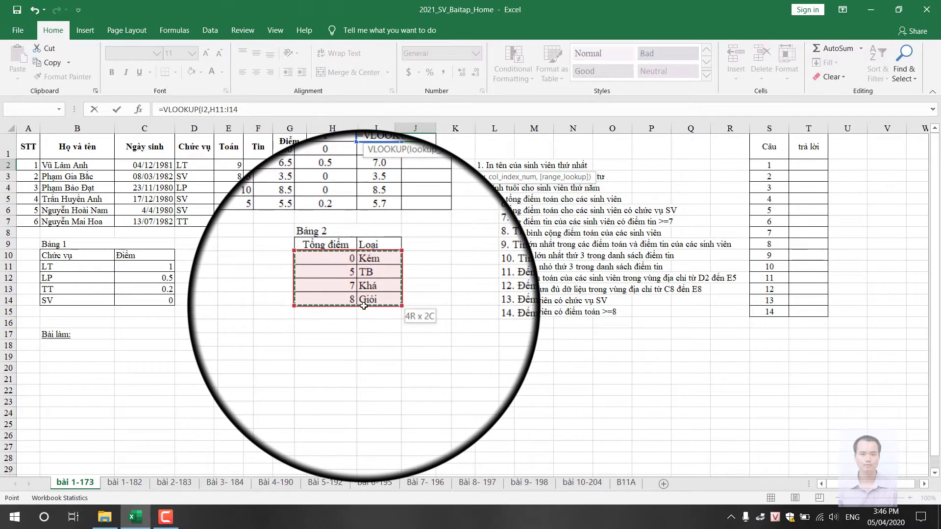
pyautogui.press('F4')
pyautogui.write('$I$14,')
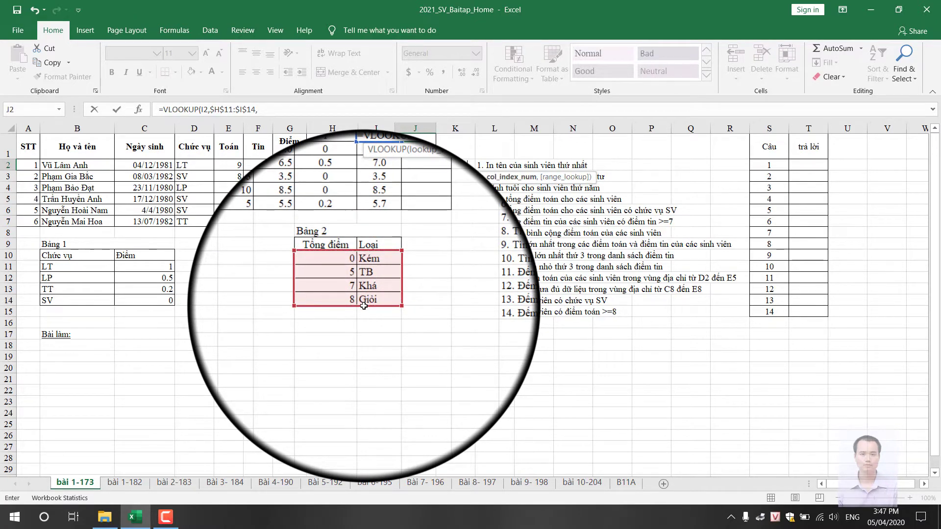
pyautogui.write('2,')
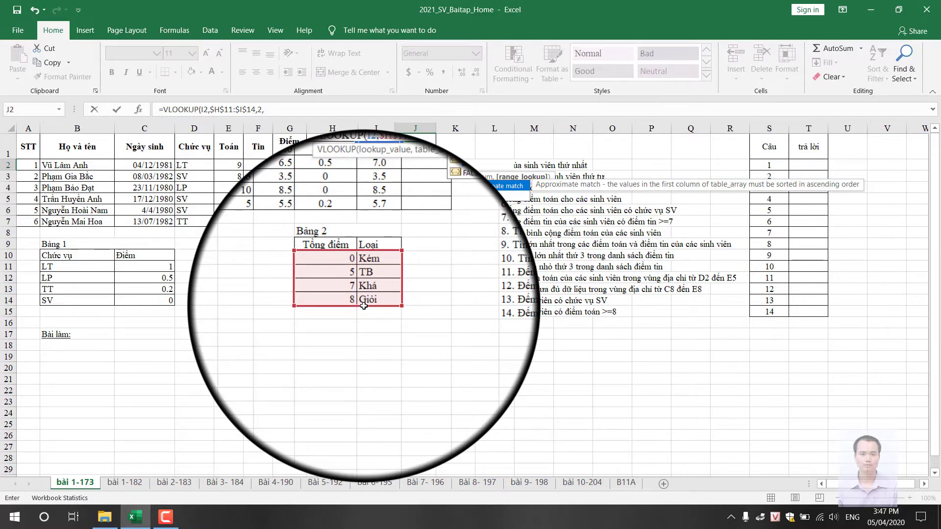
pyautogui.press('Tab')
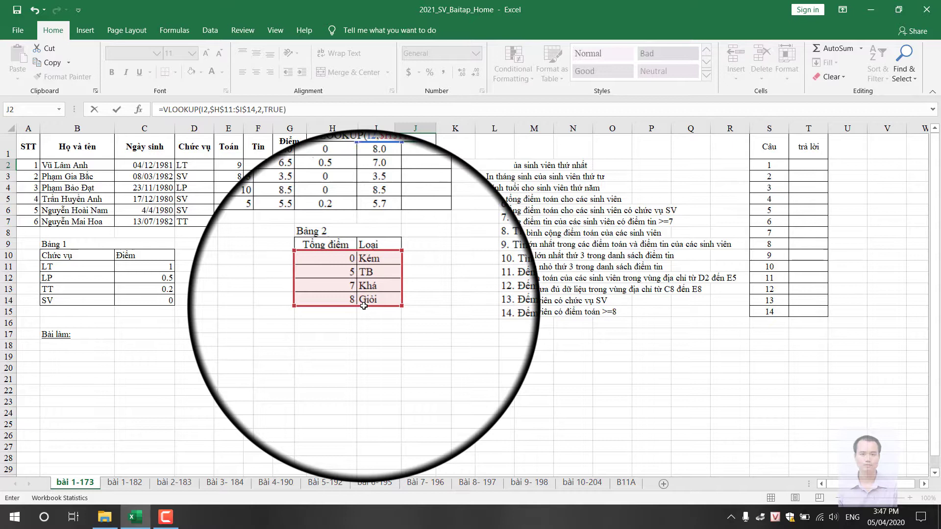
pyautogui.press('Return')
pyautogui.click(420, 161)
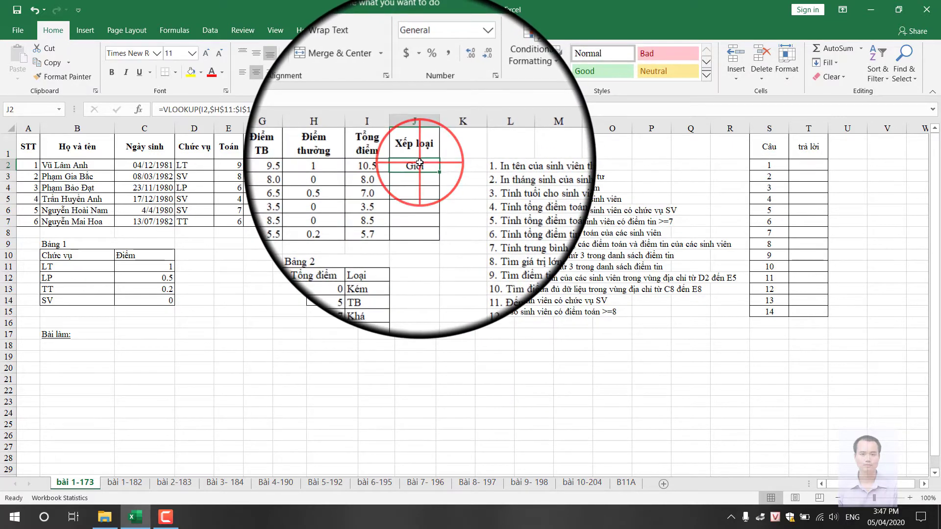
pyautogui.moveTo(436, 161); pyautogui.dragTo(436, 227)
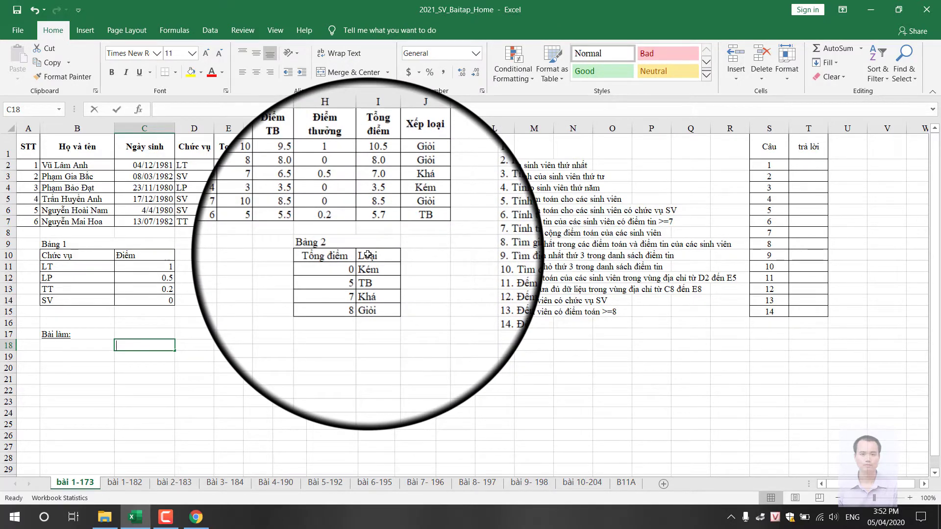
# Step: Enter =FIND(" ",B2) in C18, returning 3 for the first space
pyautogui.write('=')
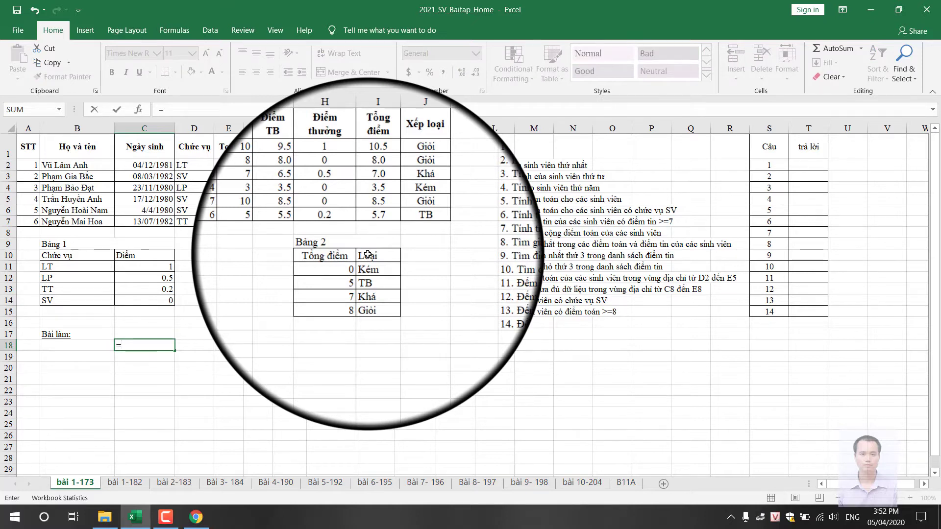
pyautogui.write('fin')
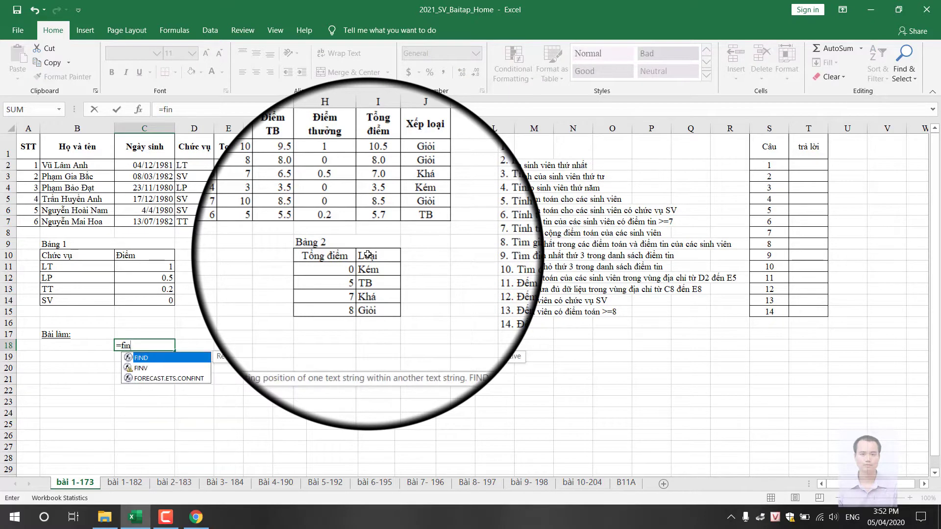
pyautogui.press('Tab')
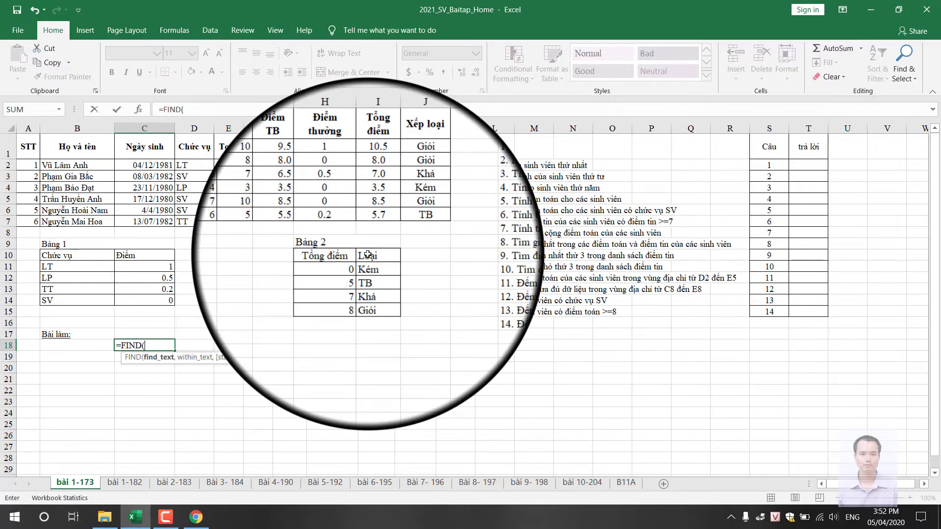
pyautogui.click(84, 163)
pyautogui.press('BackSpace')
pyautogui.press('BackSpace')
pyautogui.write('" ",')
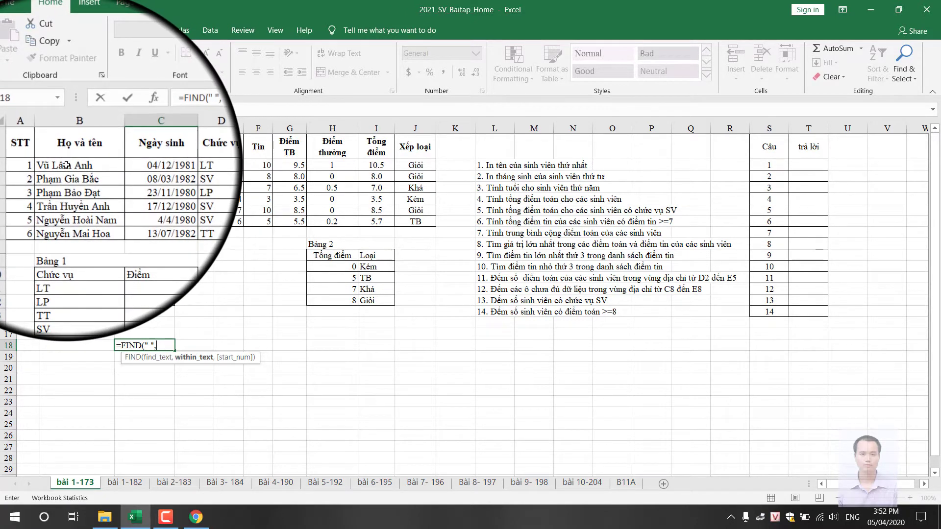
pyautogui.click(67, 165)
pyautogui.write(')')
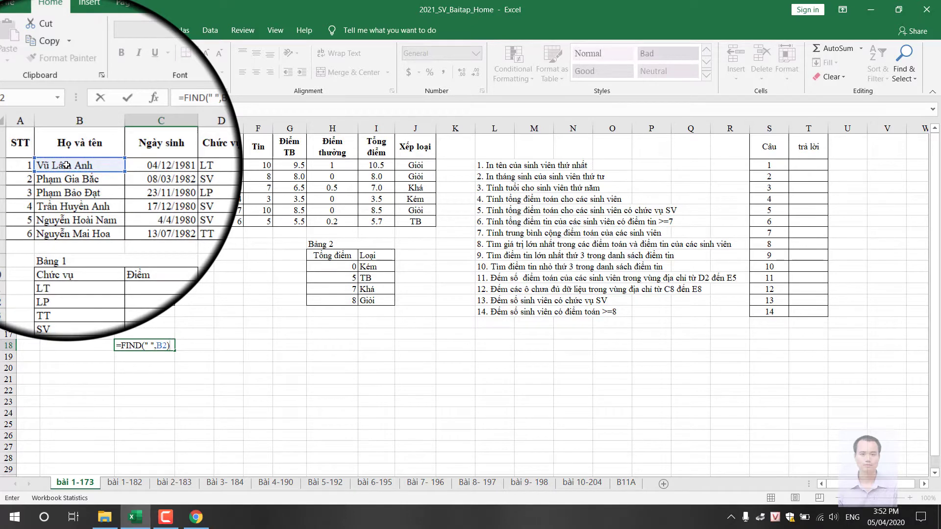
pyautogui.press('Return')
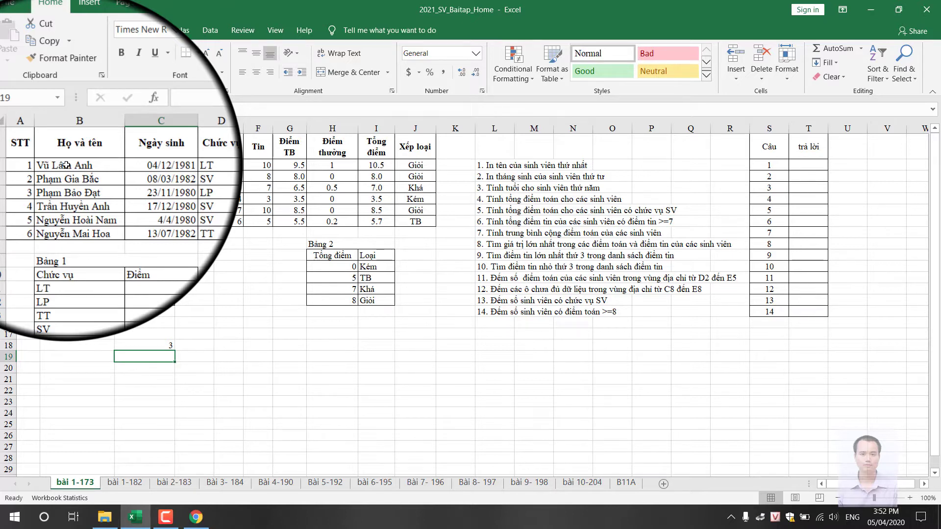
# Step: Add the labels 'vị trí dấu cách thứ nhất' in C17 and 'vị trí dấu cách thứ hai' in C20
pyautogui.press('Up')
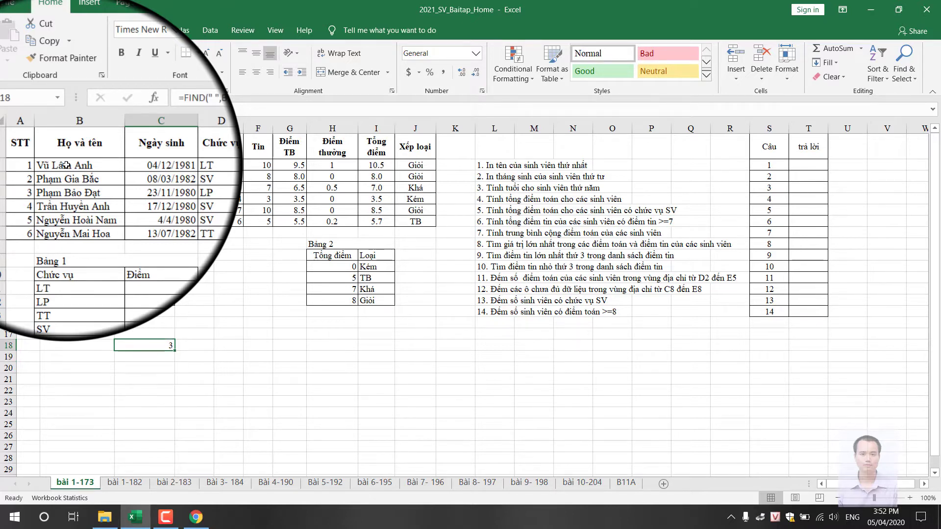
pyautogui.write('vị trí dấu cách thứ nhất')
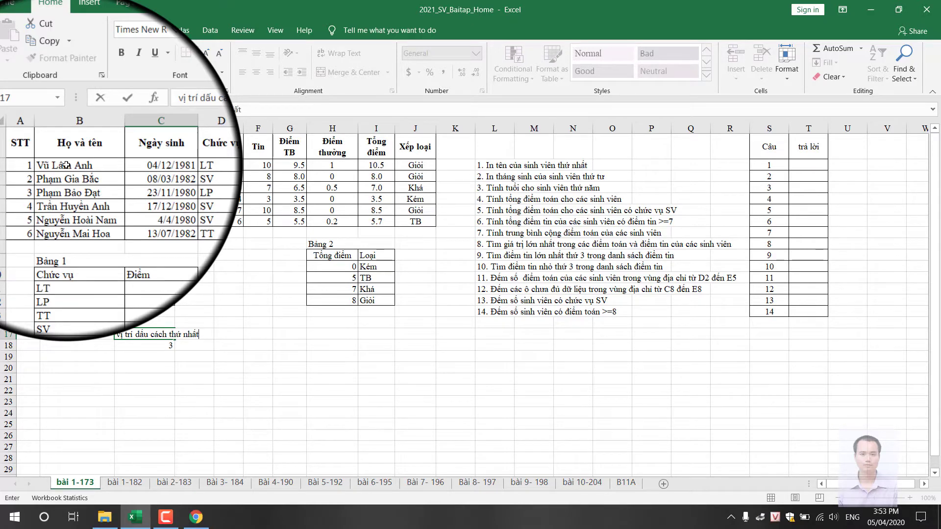
pyautogui.press('Return')
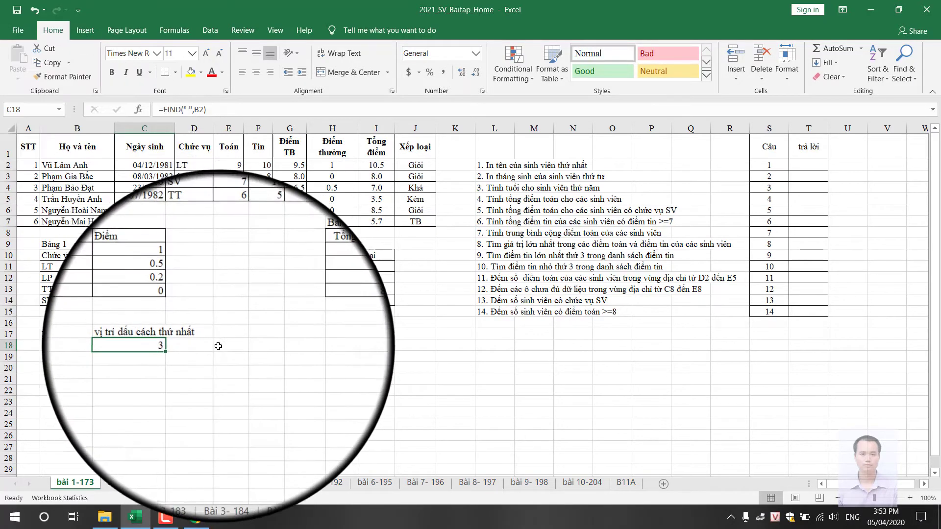
pyautogui.click(145, 366)
pyautogui.write('vi')
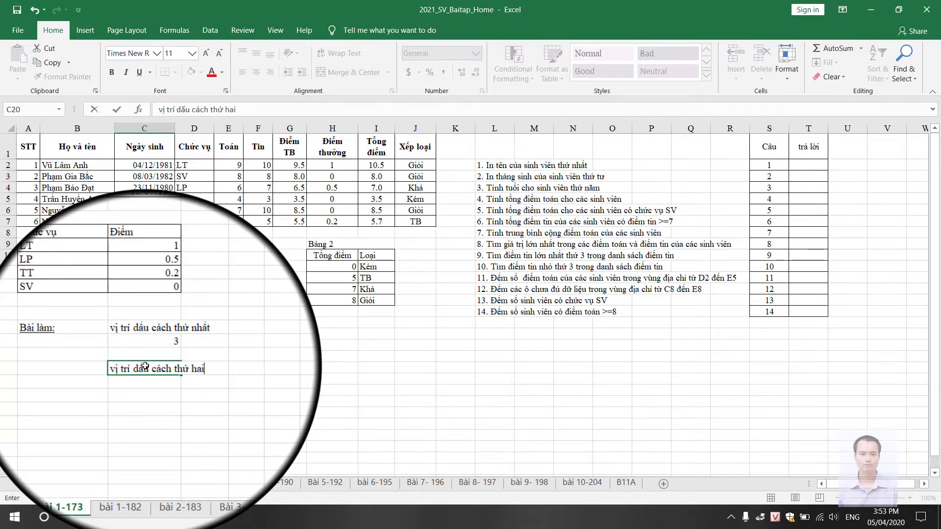
pyautogui.press('Return')
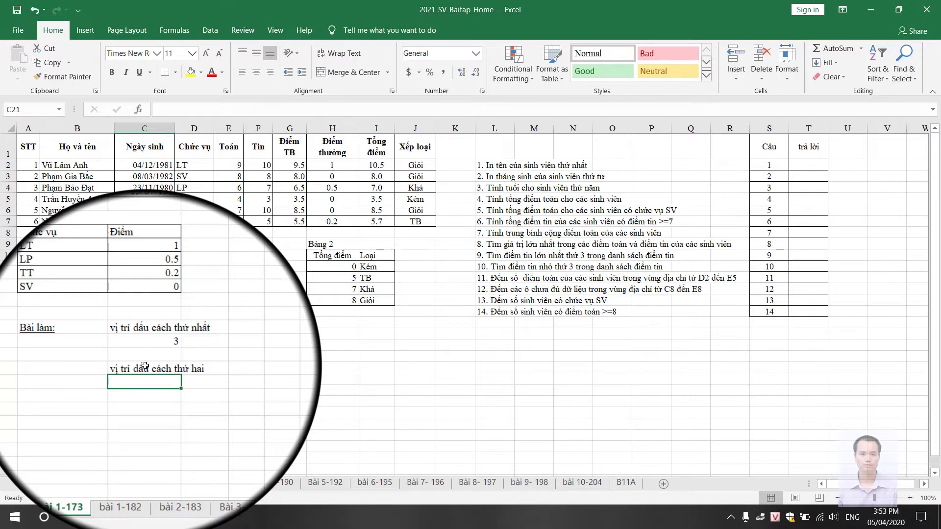
# Step: Enter =FIND(" ",B2,4) in C21, returning 7 for the second space
pyautogui.write('fin')
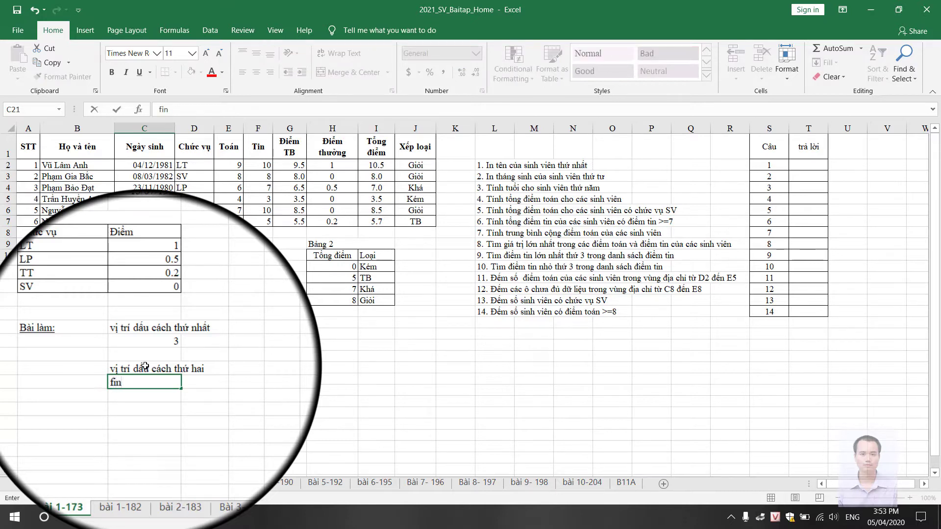
pyautogui.write('fin')
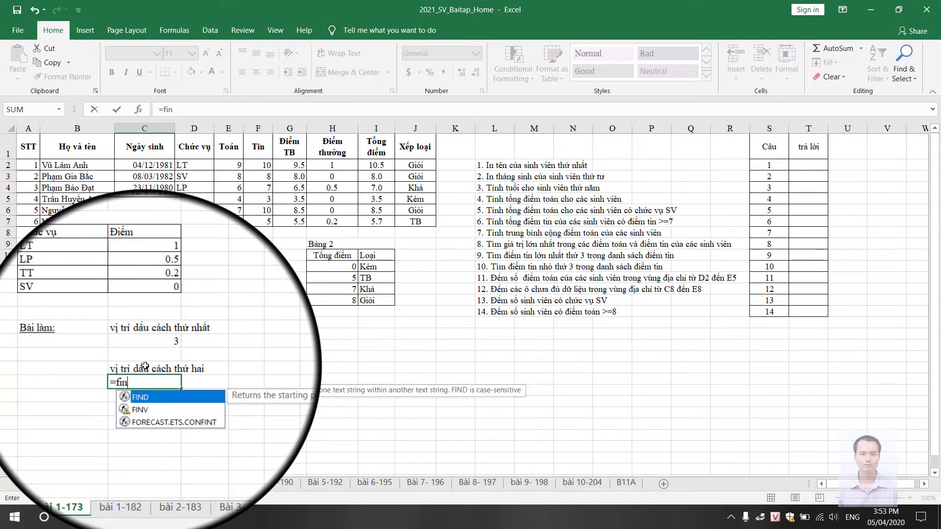
pyautogui.press('Tab')
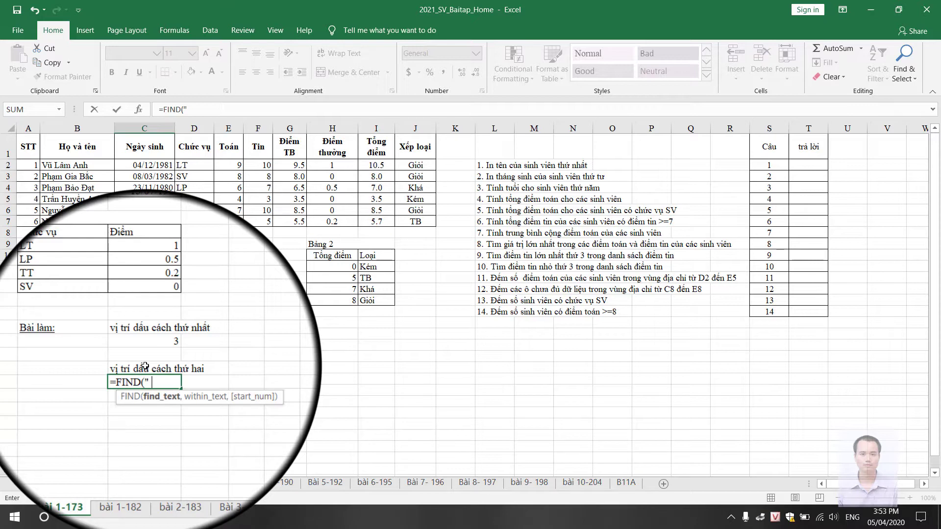
pyautogui.write(',')
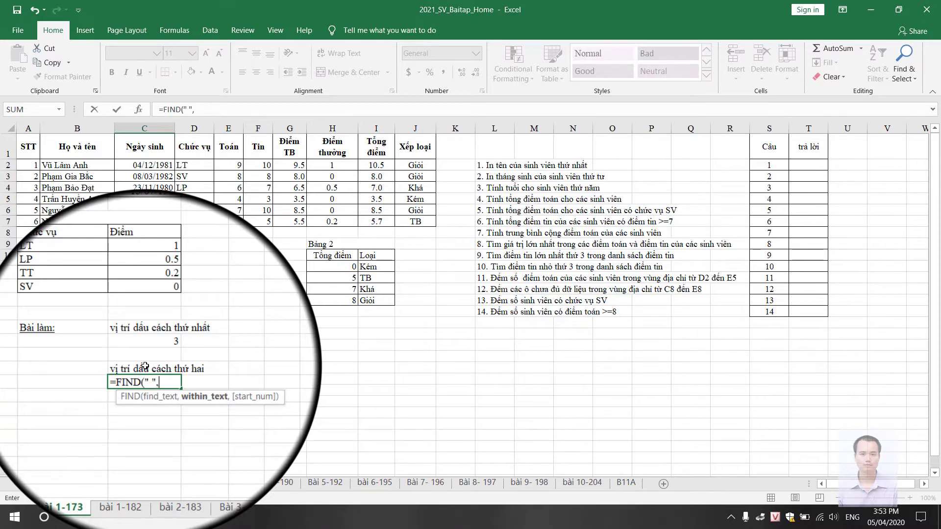
pyautogui.click(82, 165)
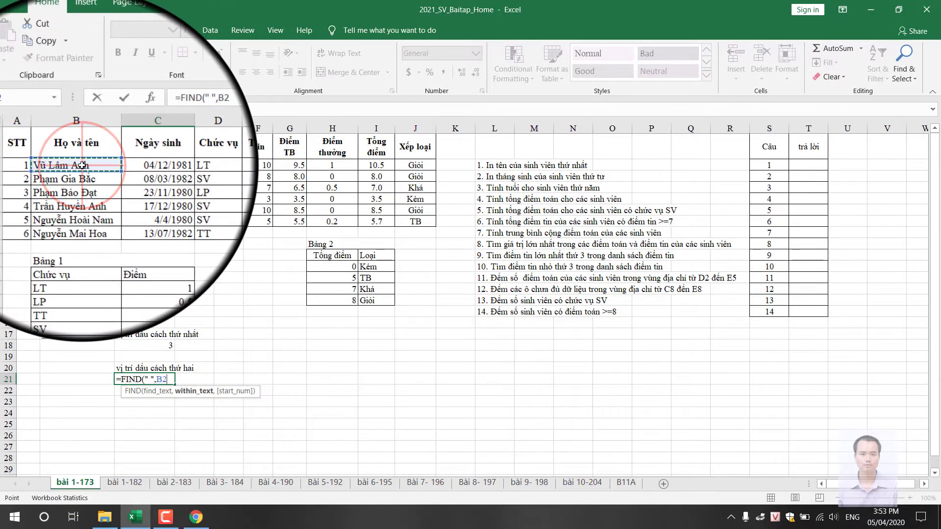
pyautogui.write(',4')
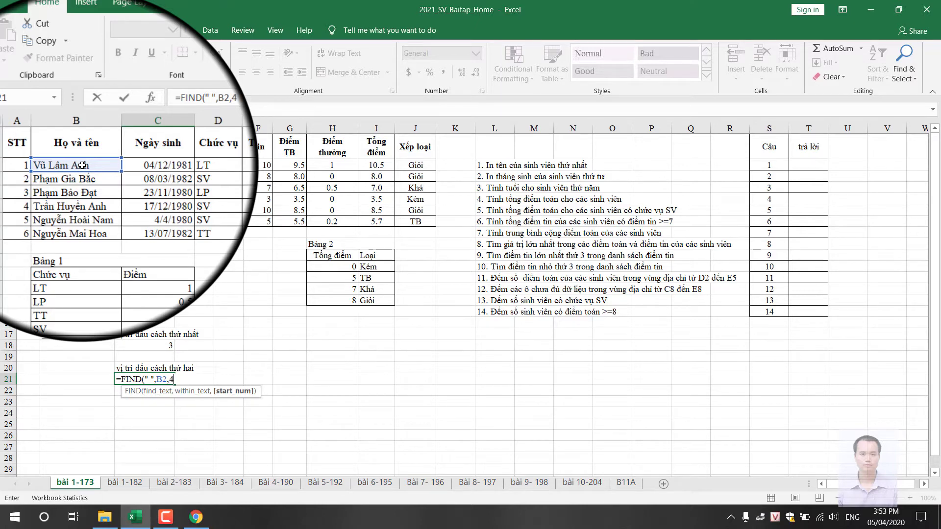
pyautogui.press('Return')
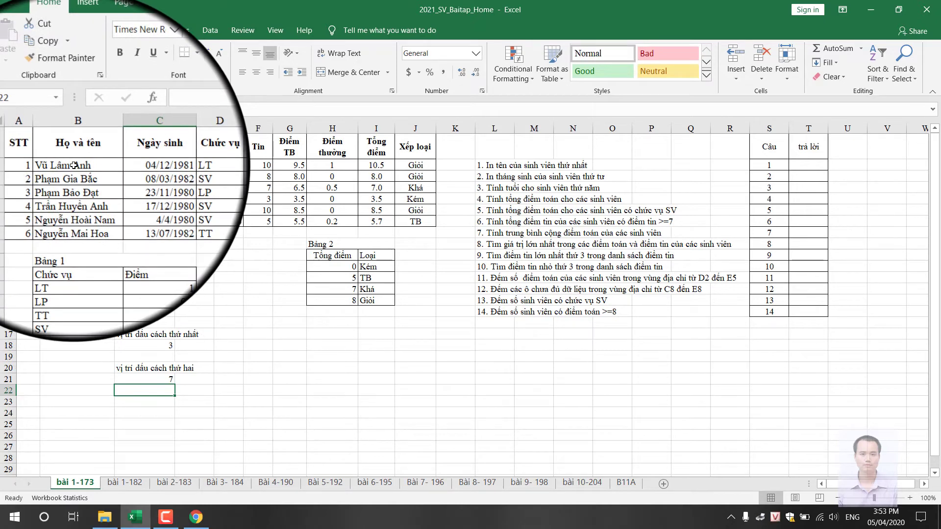
# Step: Turn the FIND formulas in C18 and C21 into visible text with a leading apostrophe
pyautogui.click(160, 347)
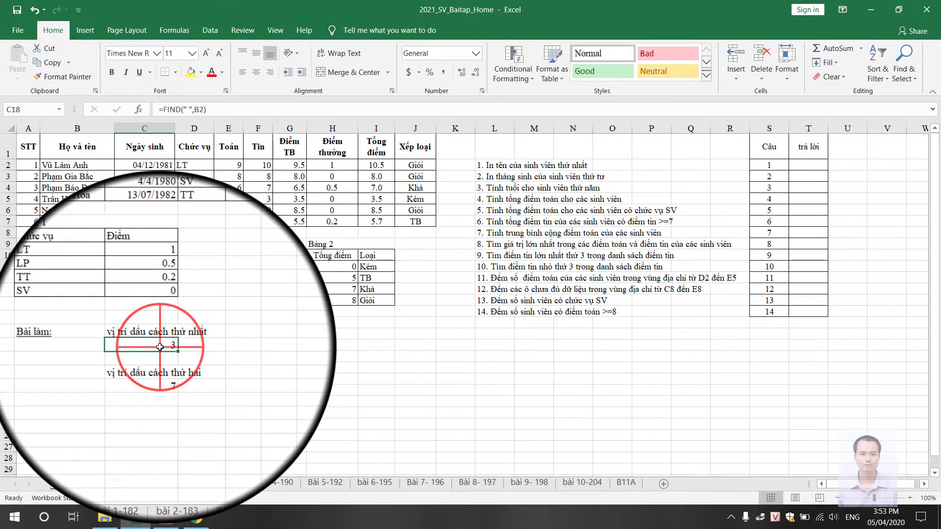
pyautogui.doubleClick(160, 347)
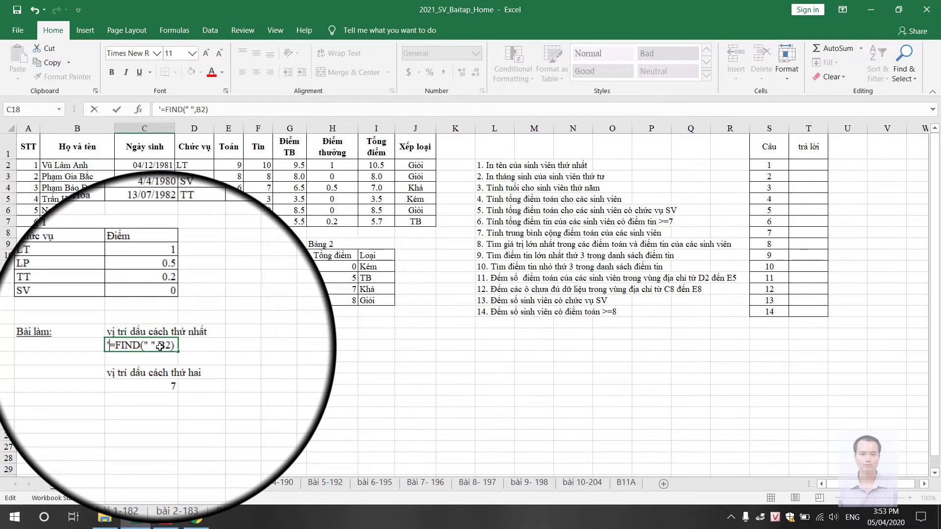
pyautogui.press('Return')
pyautogui.press('Down')
pyautogui.press('Down')
pyautogui.press('F2')
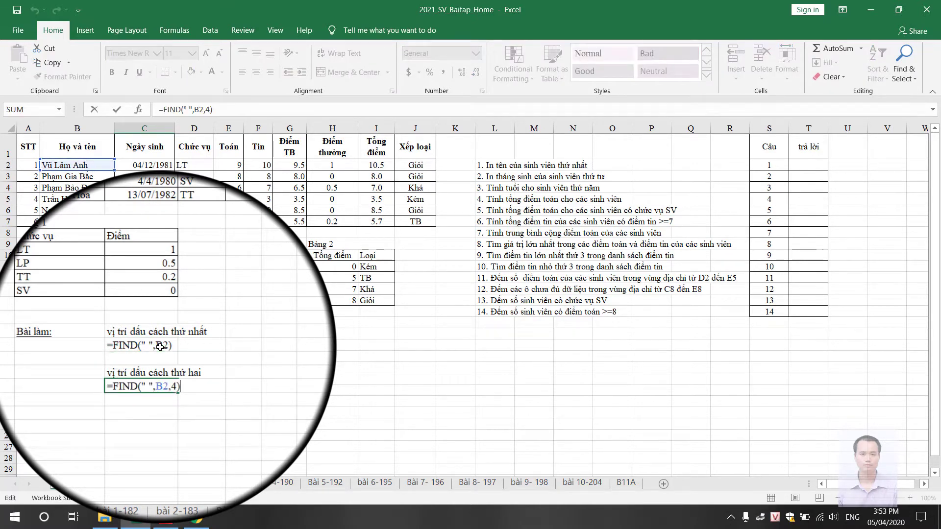
pyautogui.press('Return')
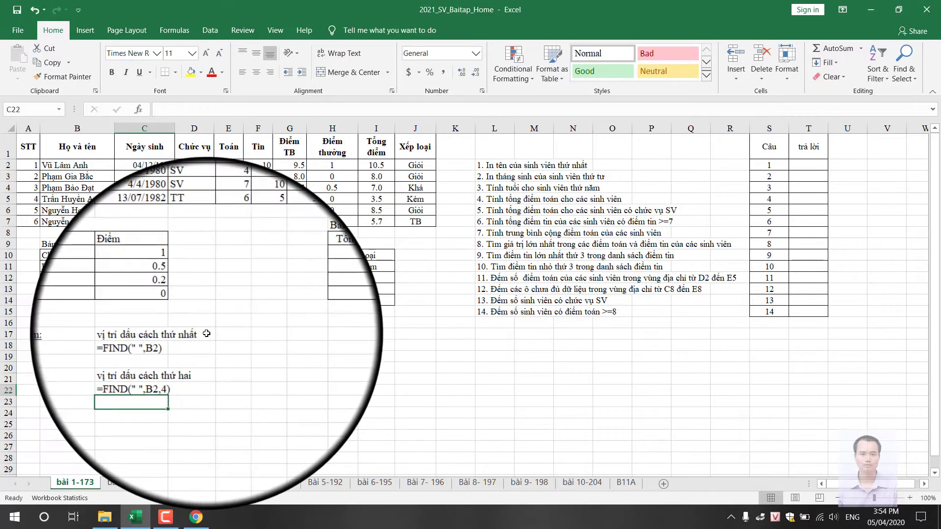
# Step: Write the results 3 in D18 and 7 in D21 beside the formulas
pyautogui.click(193, 344)
pyautogui.hotkey('ctrl', 'v')
pyautogui.press('Down')
pyautogui.press('Down')
pyautogui.press('Down')
pyautogui.press('Down')
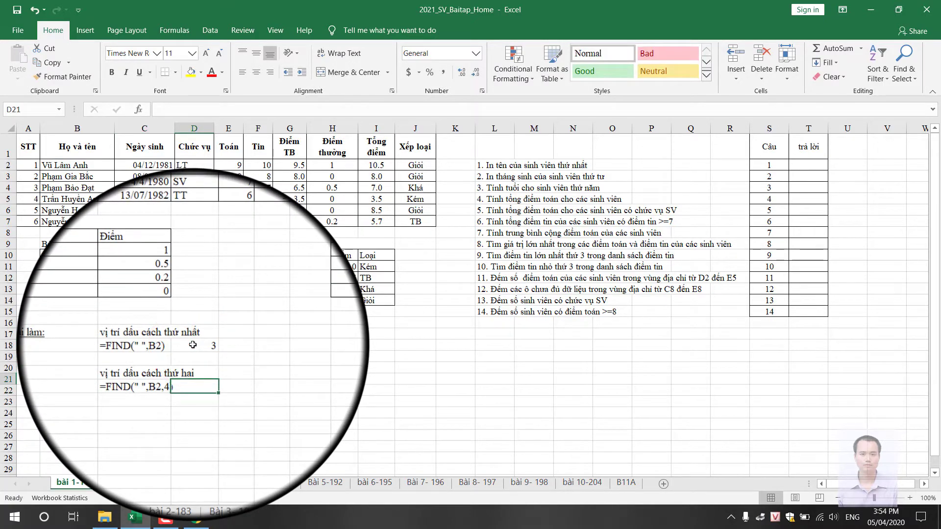
pyautogui.write('7')
pyautogui.press('Return')
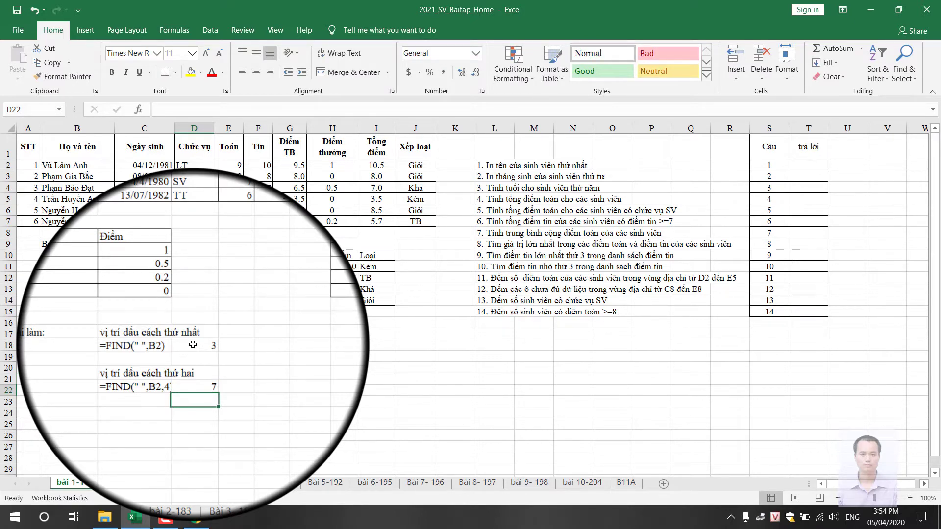
pyautogui.press('Up')
pyautogui.press('Up')
pyautogui.press('Up')
pyautogui.press('Up')
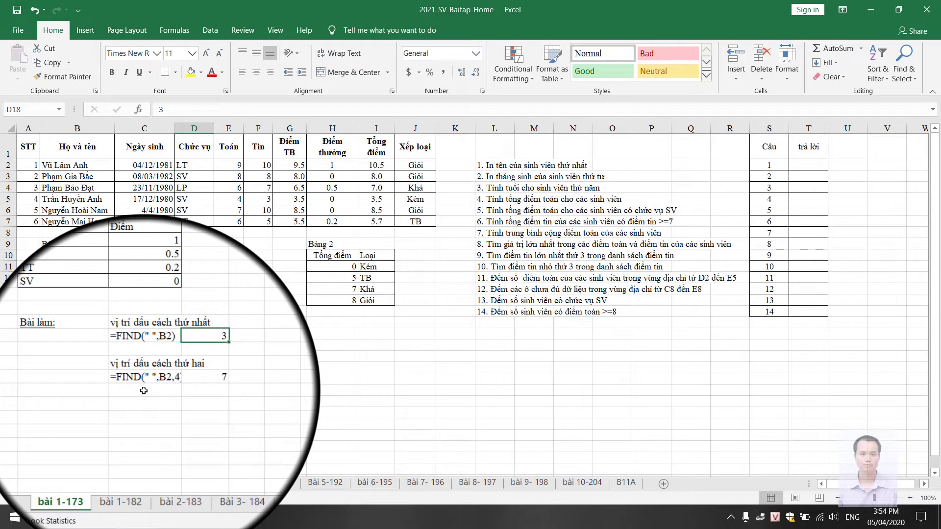
# Step: Enter =FIND(" ",B2,FIND(" ",B2)+1) in C22, returning 7
pyautogui.click(144, 391)
pyautogui.write('=f')
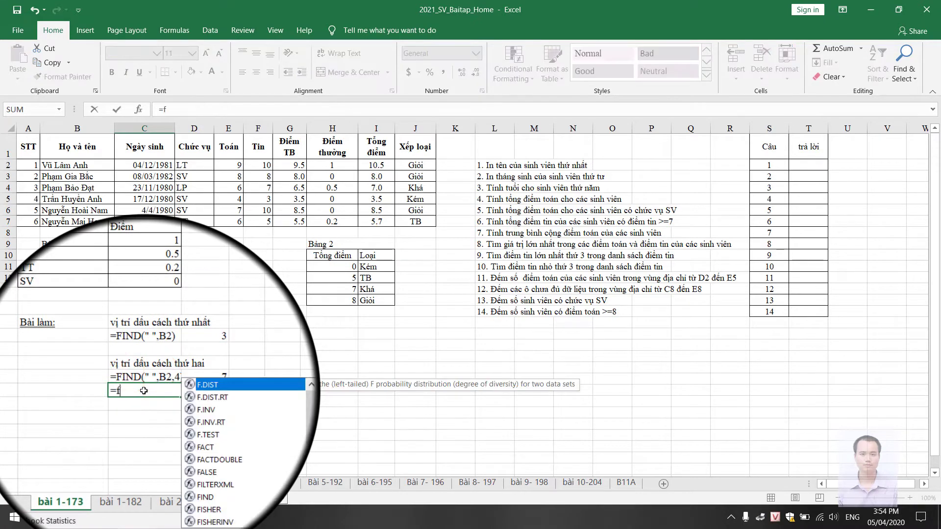
pyautogui.write('in')
pyautogui.press('Tab')
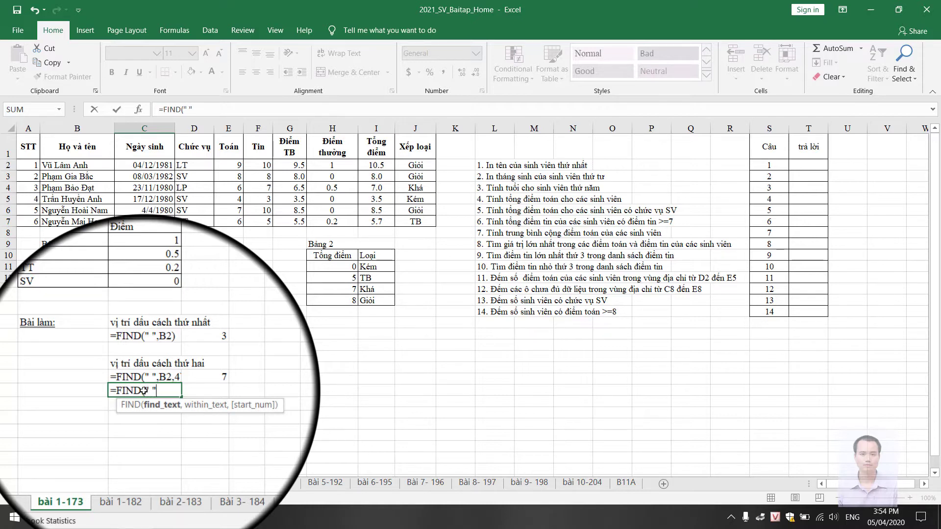
pyautogui.write(',')
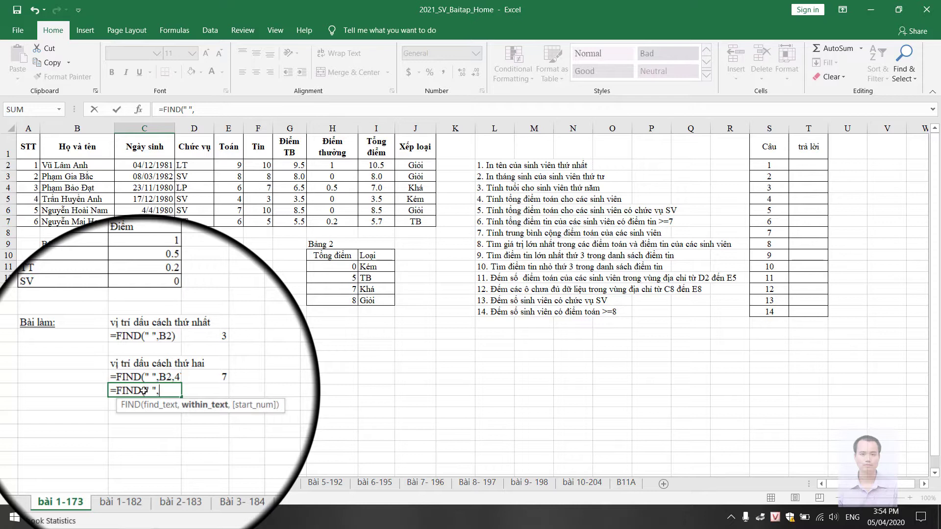
pyautogui.click(81, 165)
pyautogui.write(',')
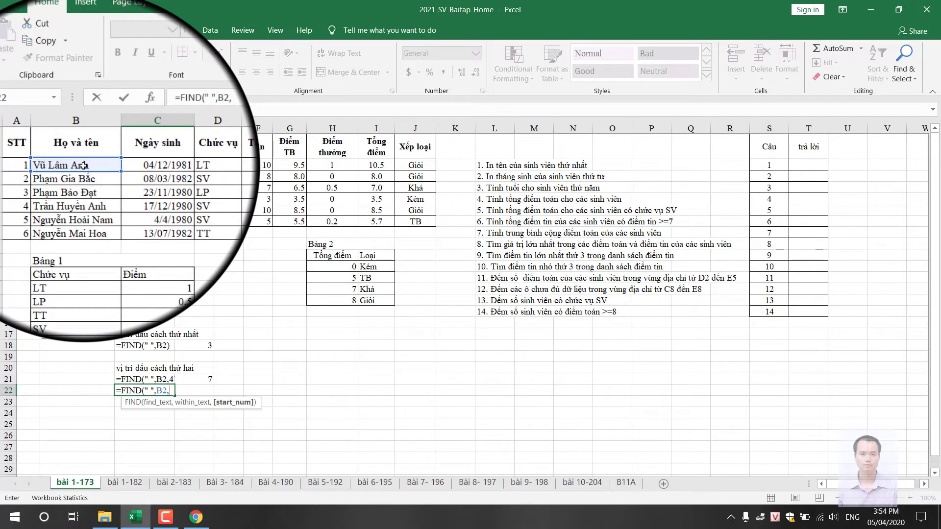
pyautogui.write('FIND(" "')
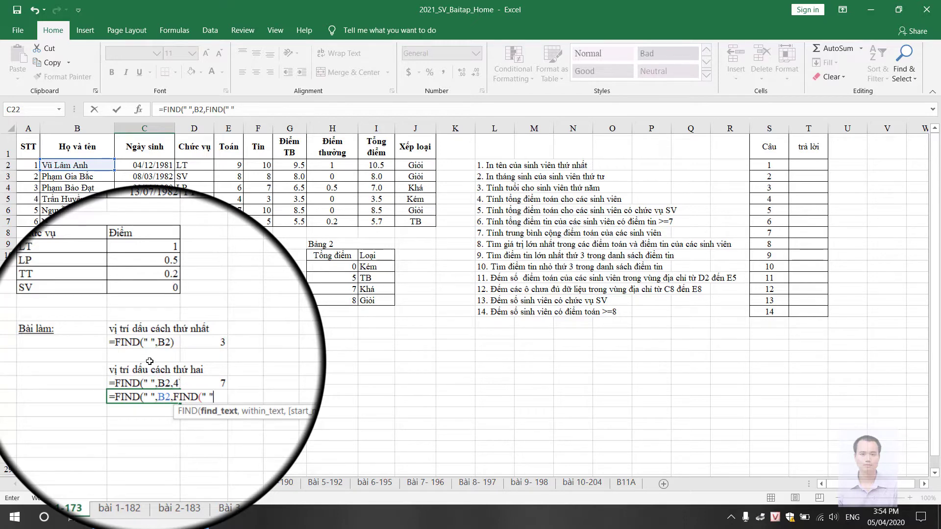
pyautogui.write(',')
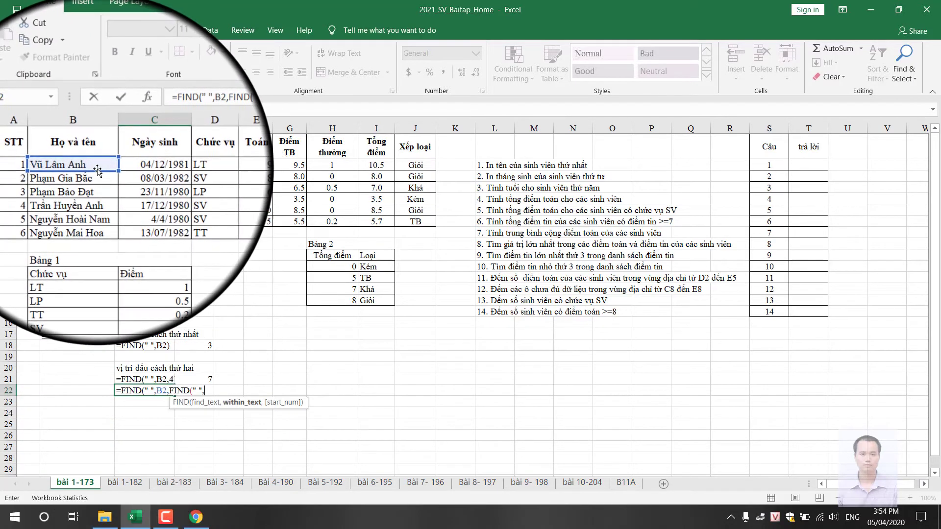
pyautogui.click(89, 166)
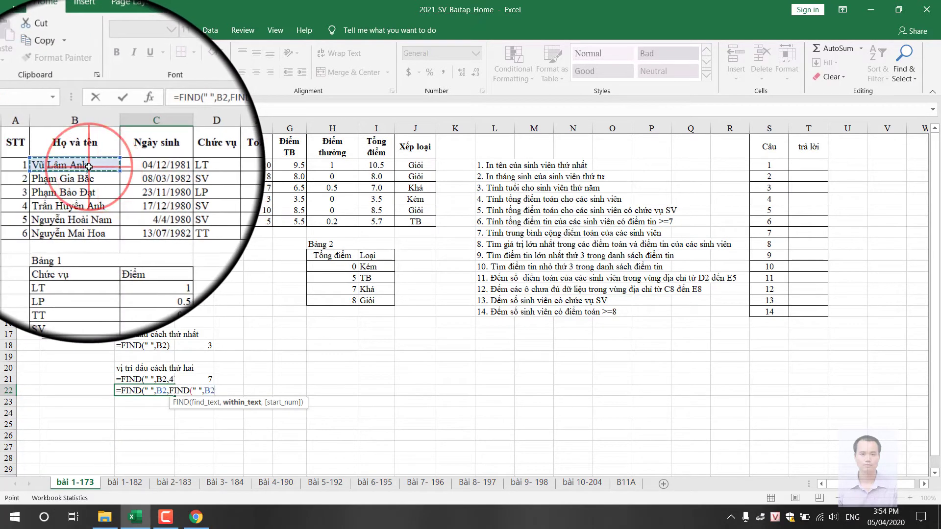
pyautogui.write(')')
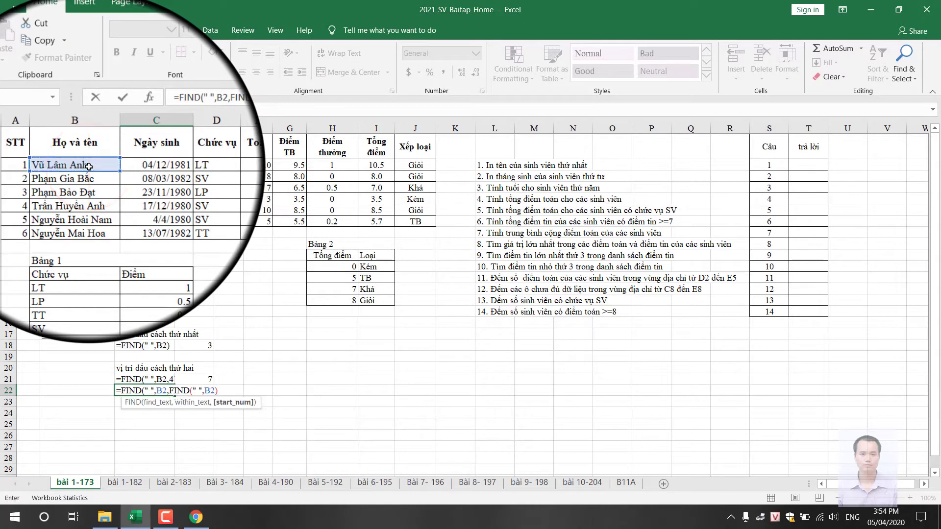
pyautogui.press('F2')
pyautogui.press('Left')
pyautogui.write('+1')
pyautogui.press('Return')
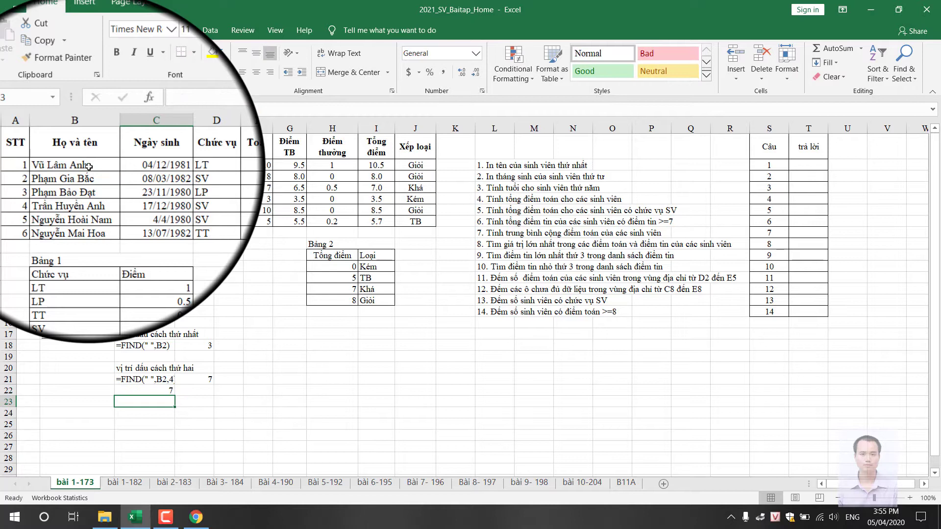
# Step: Recheck the nested second-space formula in C22
pyautogui.press('Up')
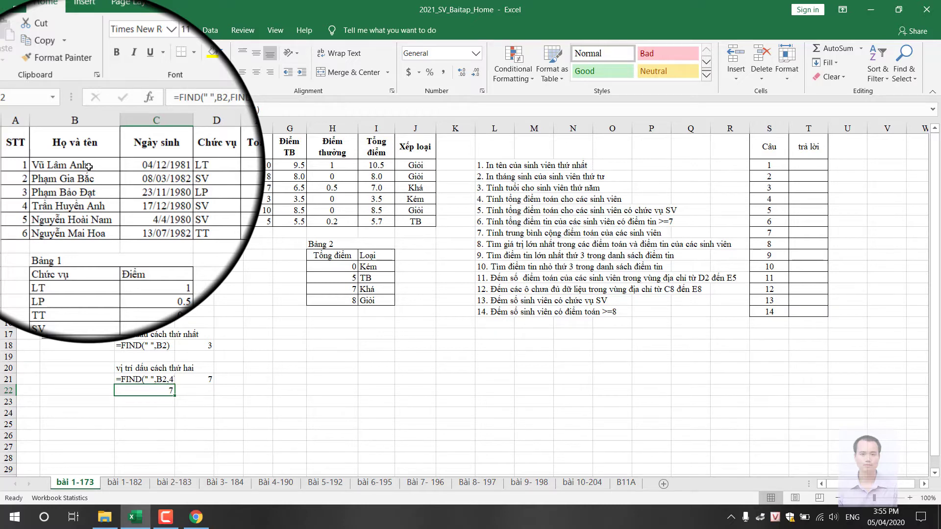
pyautogui.click(165, 392)
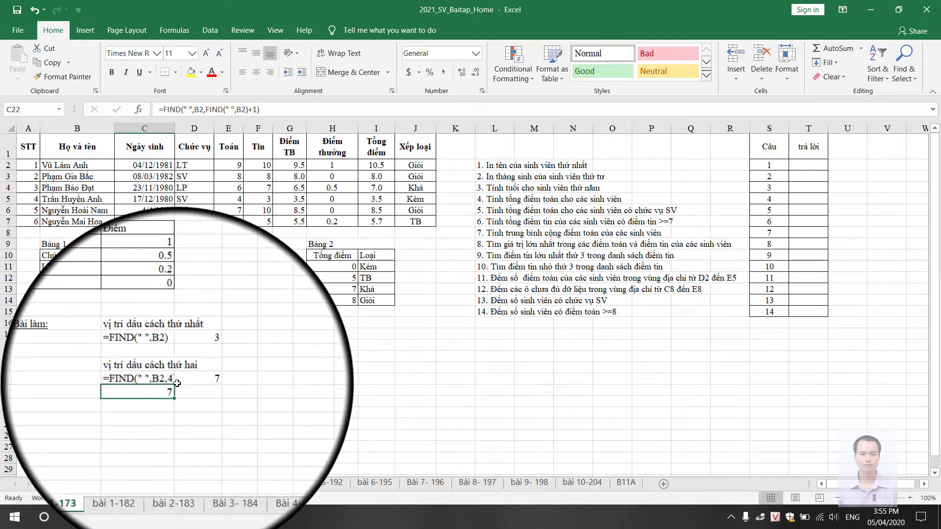
pyautogui.click(167, 390)
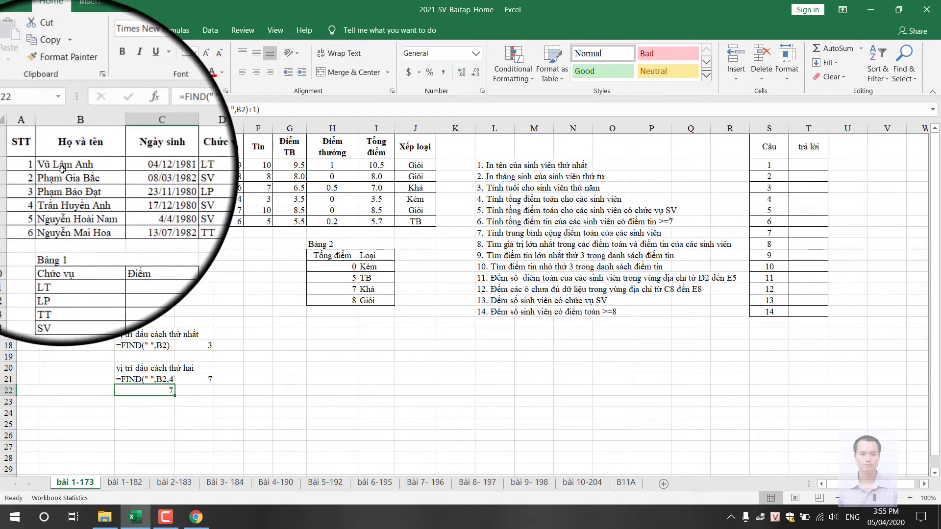
# Step: Enter =LEN(B2) in E22, returning the name length 10
pyautogui.click(235, 390)
pyautogui.write('=len')
pyautogui.press('Tab')
pyautogui.click(96, 166)
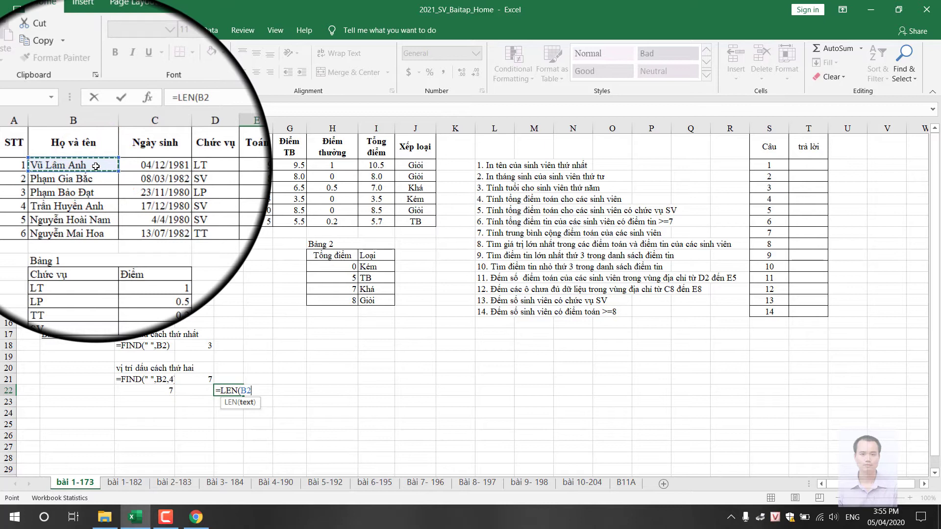
pyautogui.press('Return')
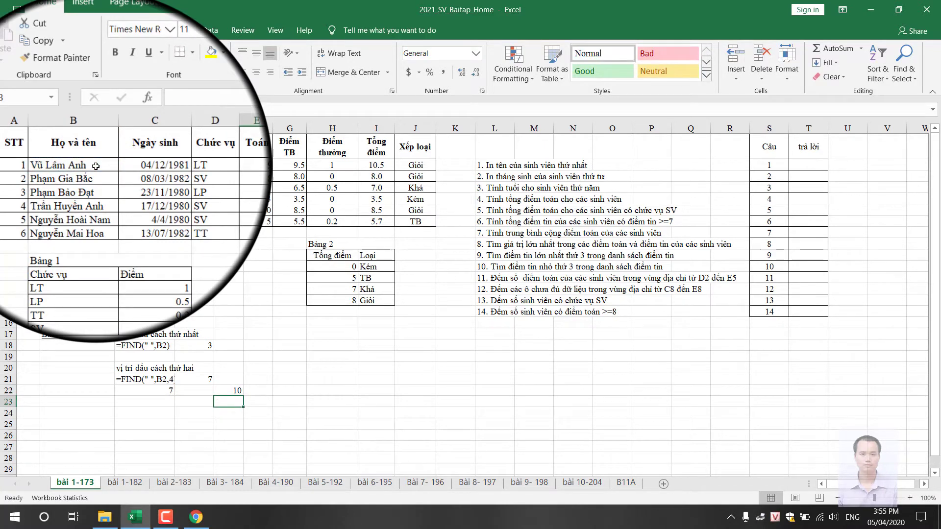
# Step: Build =RIGHT(B2,E22-C22) in E23 to extract the last word, Anh
pyautogui.click(232, 389)
pyautogui.click(161, 390)
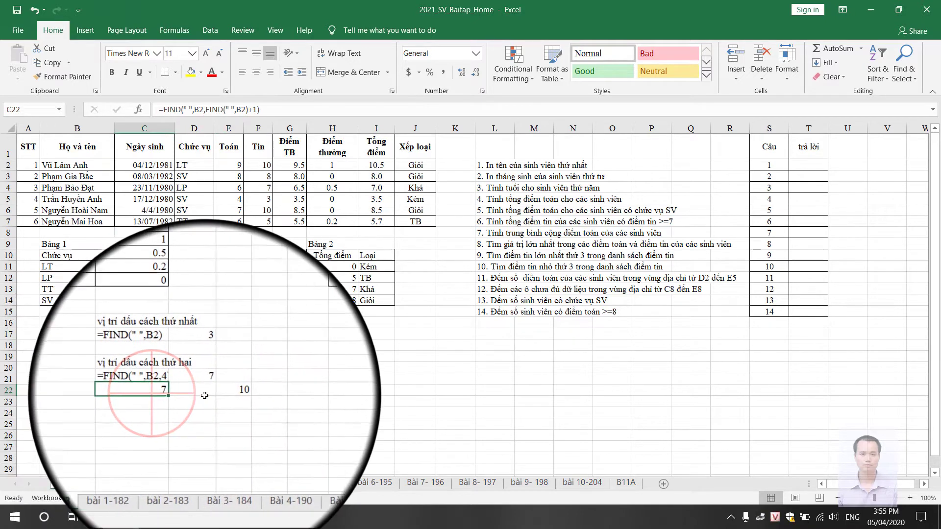
pyautogui.click(235, 402)
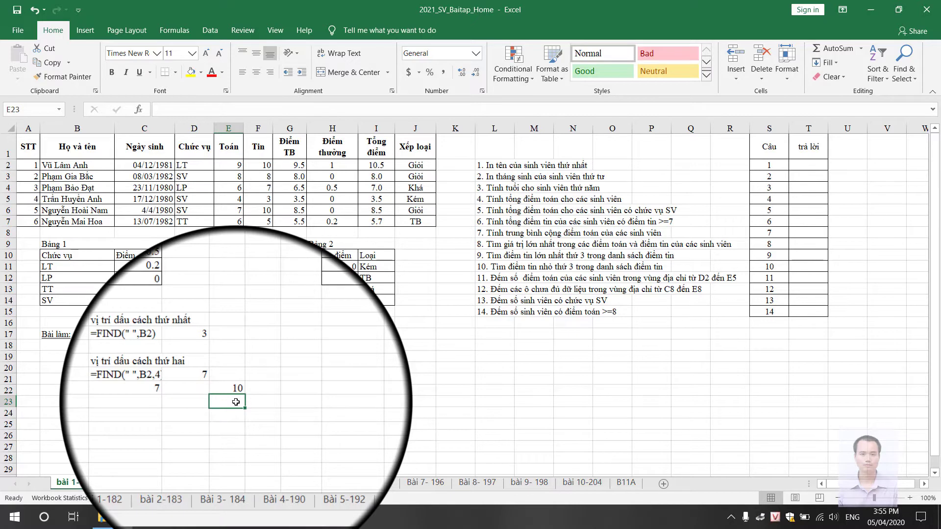
pyautogui.write('=ri')
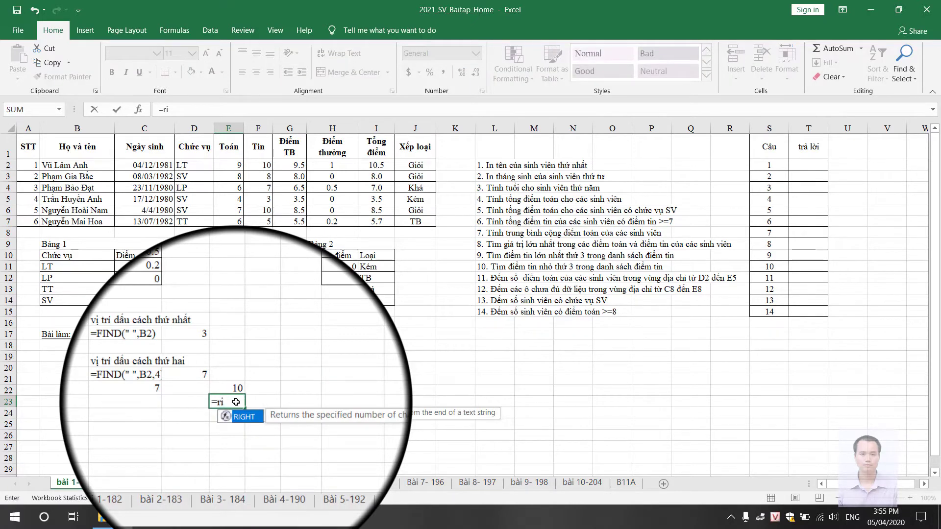
pyautogui.press('Tab')
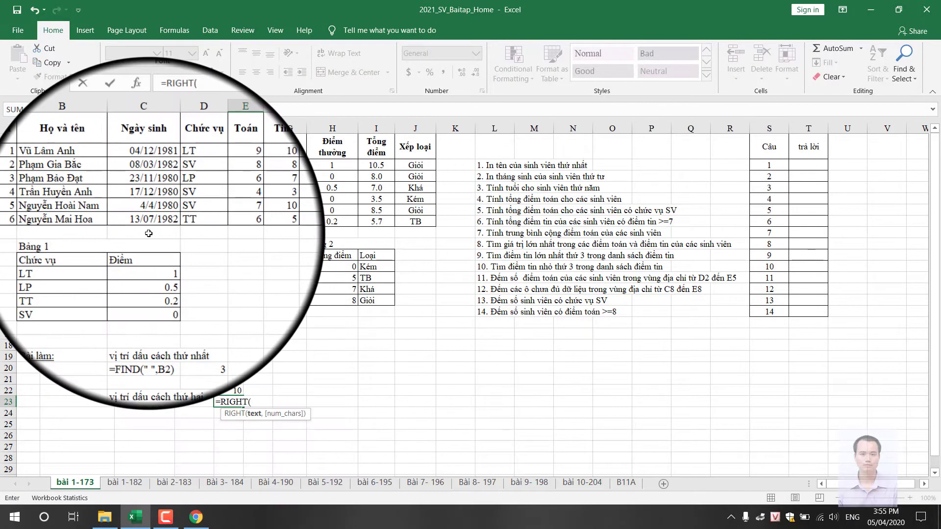
pyautogui.click(85, 165)
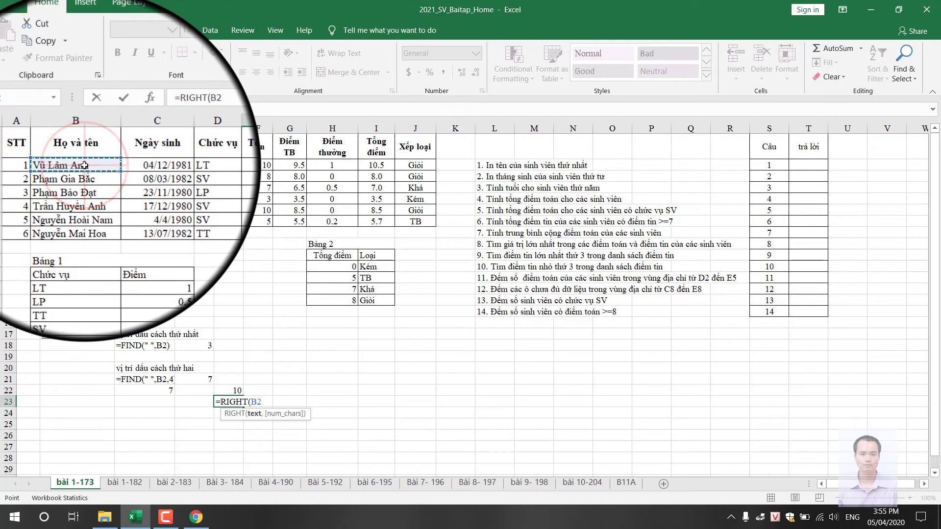
pyautogui.write(',')
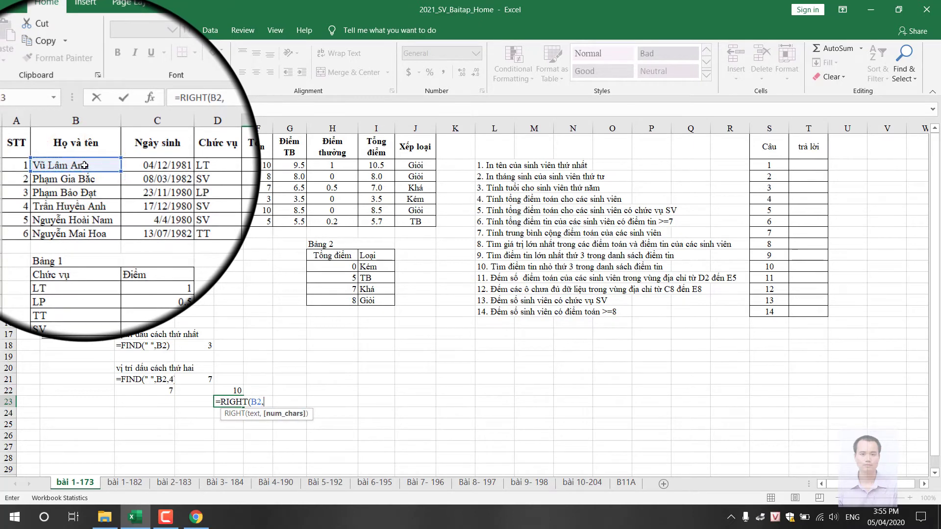
pyautogui.click(233, 390)
pyautogui.write('-')
pyautogui.click(162, 392)
# Step: Commit the name-extraction formula, then make the E22 LEN and C22 FIND formulas display as text
pyautogui.press('Return')
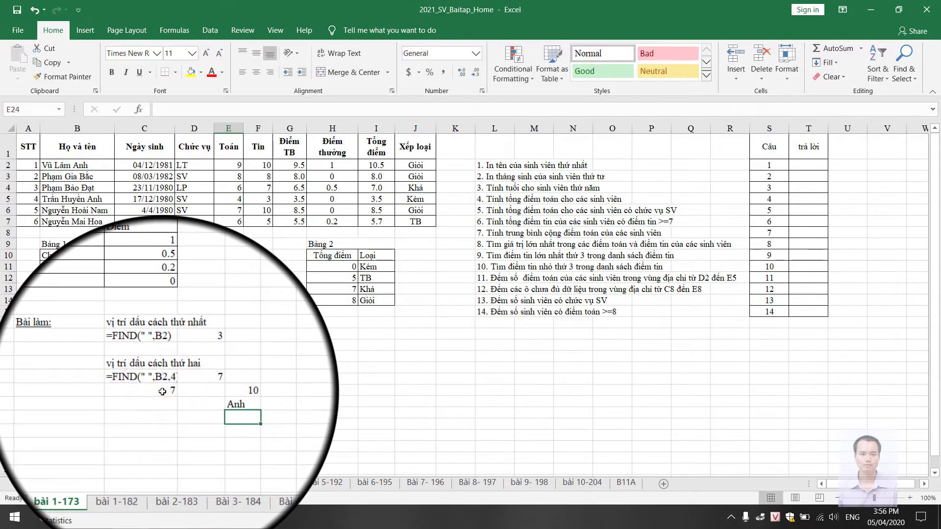
pyautogui.click(233, 395)
pyautogui.press('F2')
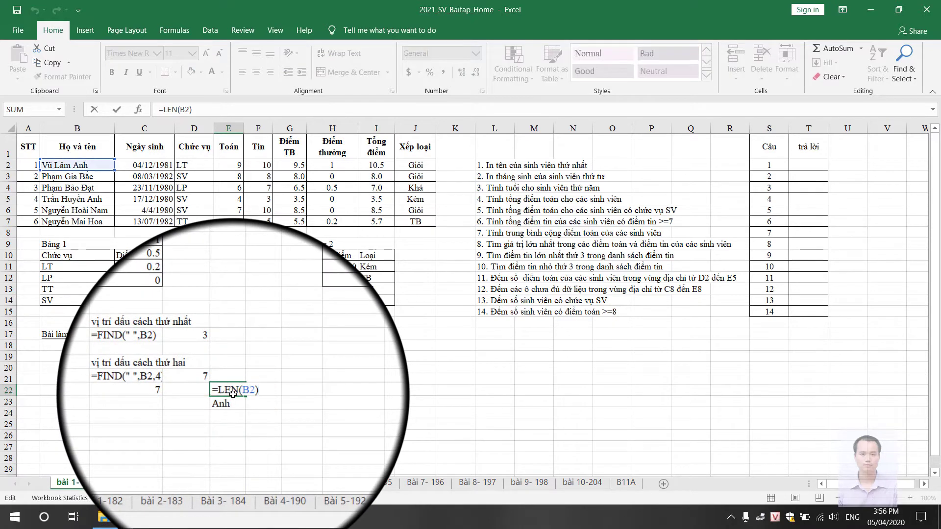
pyautogui.press('Return')
pyautogui.press('Up')
pyautogui.press('Left')
pyautogui.press('Left')
pyautogui.press('F2')
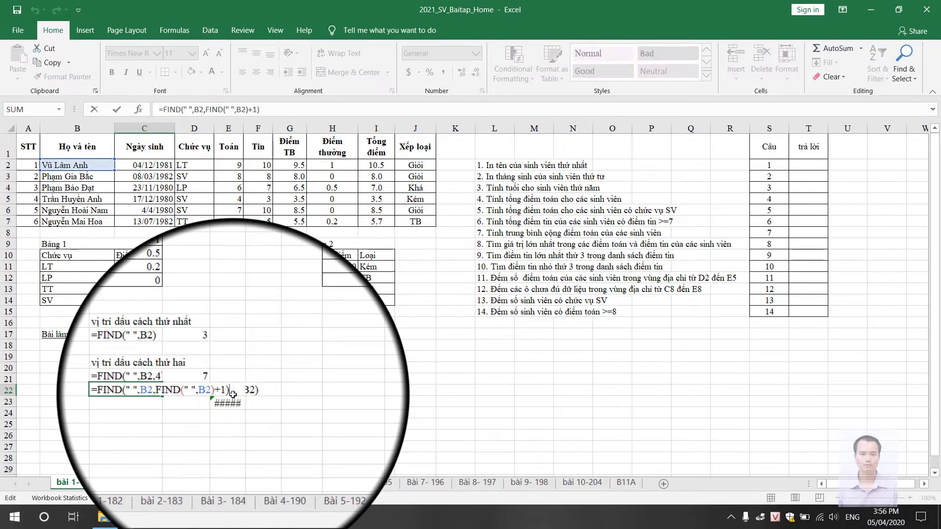
pyautogui.press('Return')
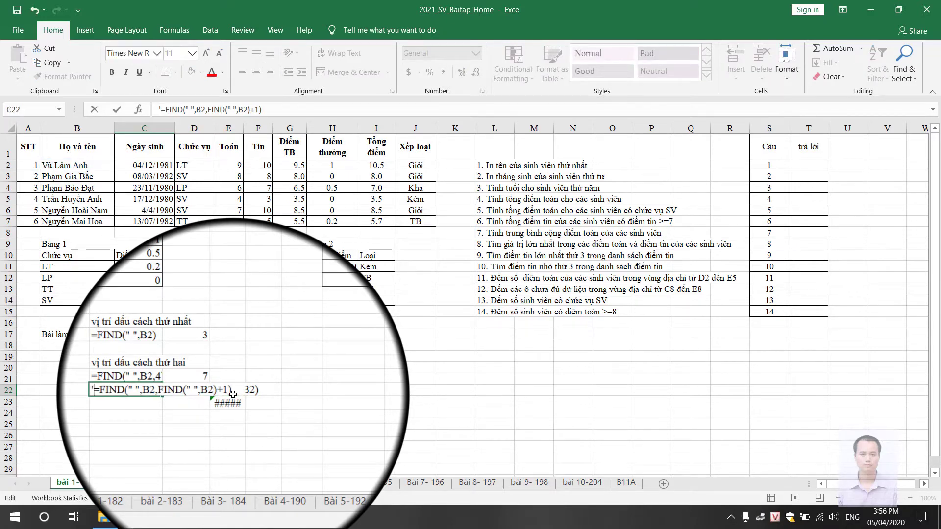
# Step: Narrow column D slightly and autofit column C so the C22 formula fits
pyautogui.moveTo(215, 128); pyautogui.dragTo(211, 128)
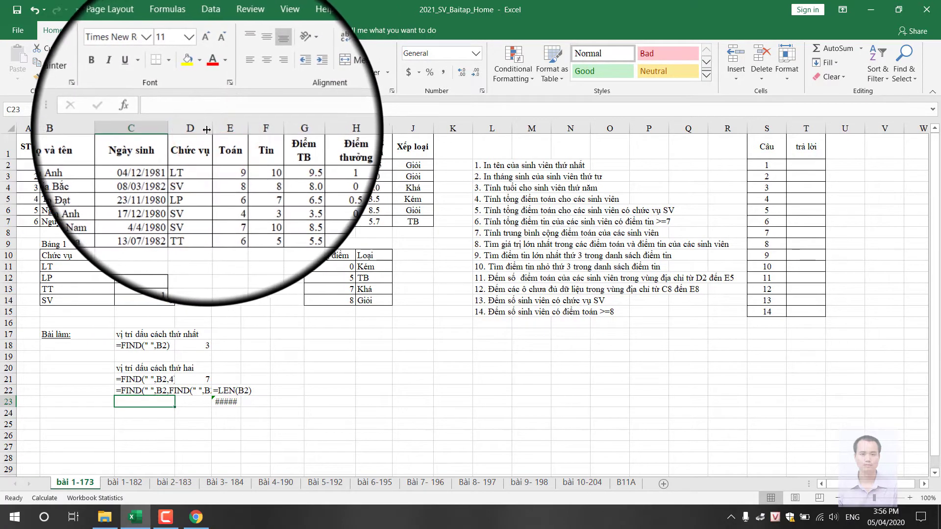
pyautogui.doubleClick(175, 128)
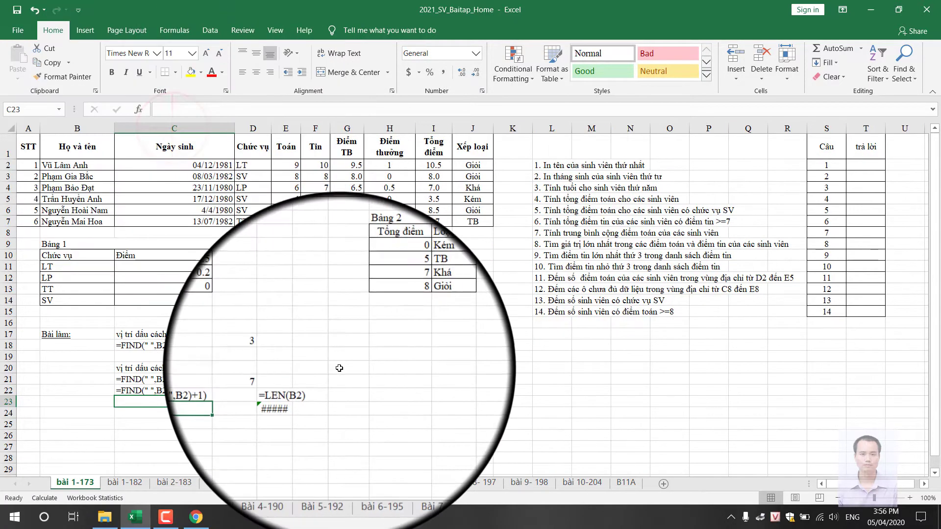
pyautogui.click(290, 402)
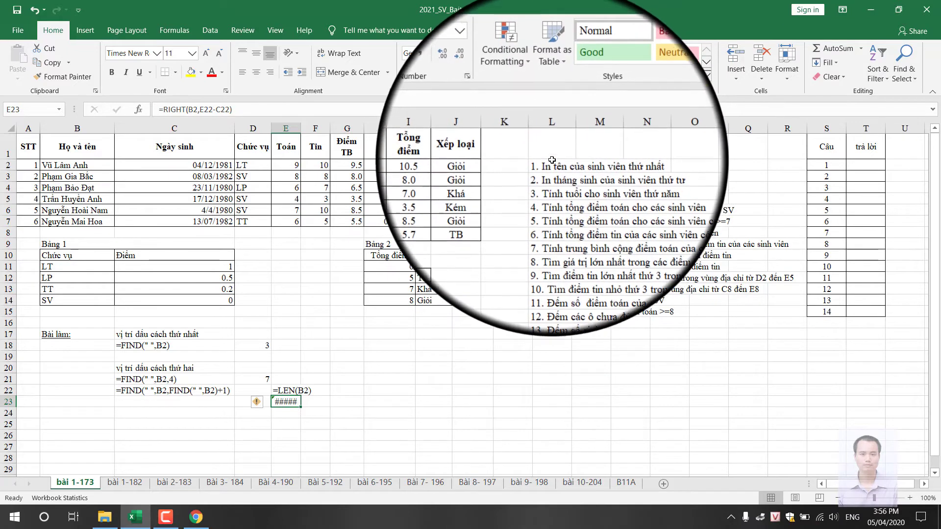
# Step: Copy the question list and answer table block and paste it starting at K10
pyautogui.moveTo(551, 145)
pyautogui.mouseDown()
pyautogui.moveTo(889, 294)
pyautogui.moveTo(870, 311)
pyautogui.mouseUp()
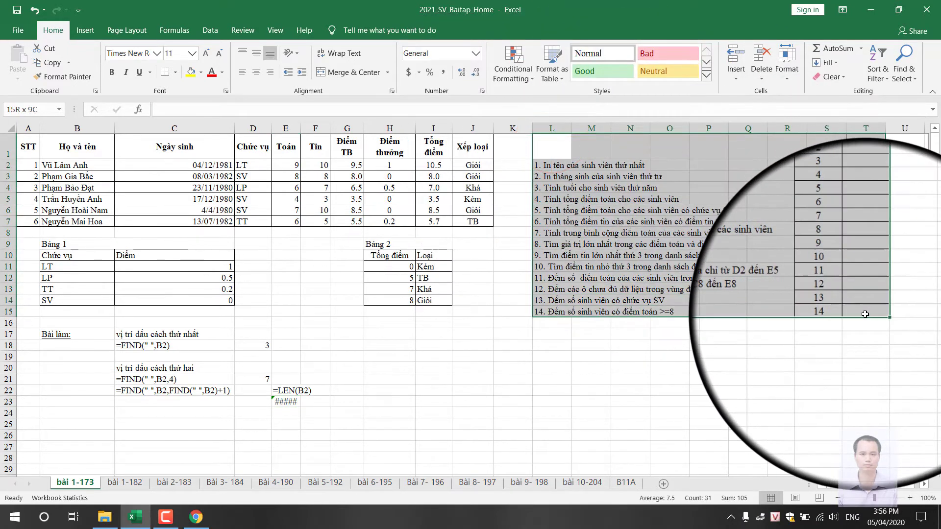
pyautogui.hotkey('ctrl', 'c')
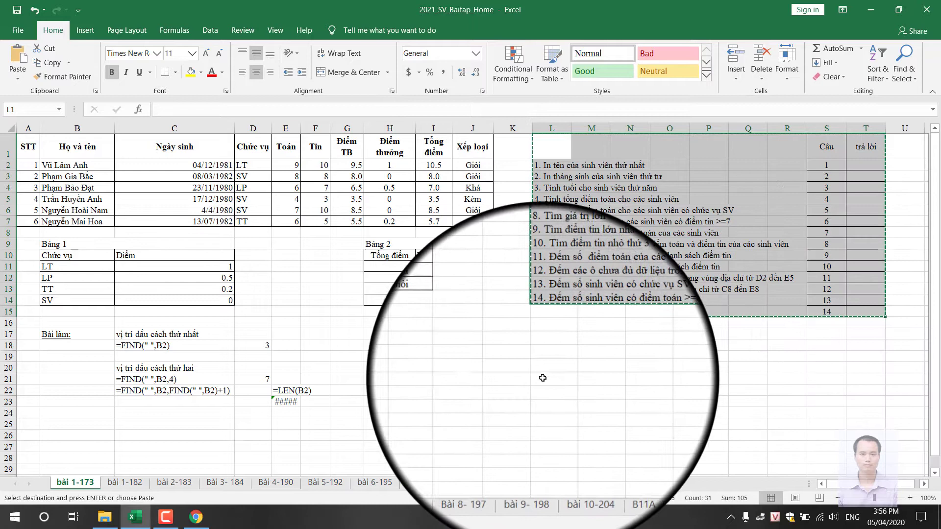
pyautogui.click(498, 254)
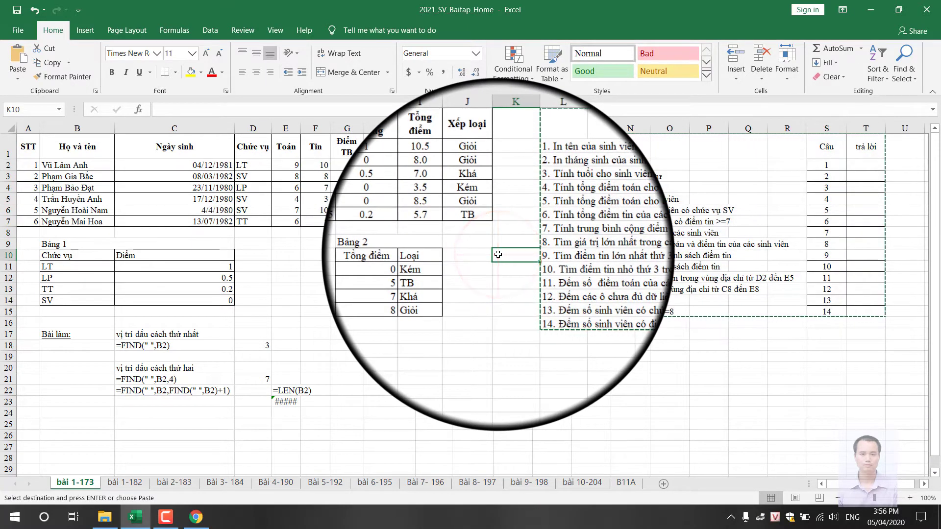
pyautogui.press('Return')
pyautogui.click(675, 207)
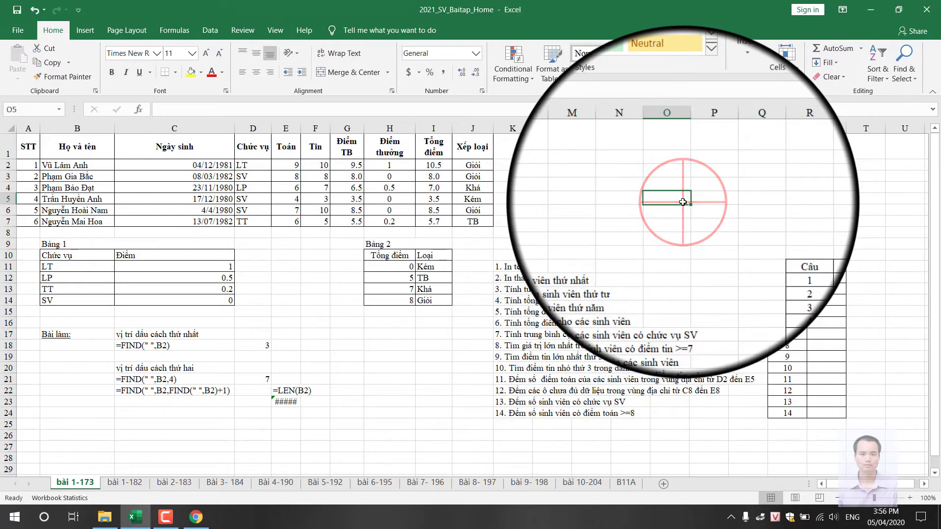
pyautogui.click(821, 266)
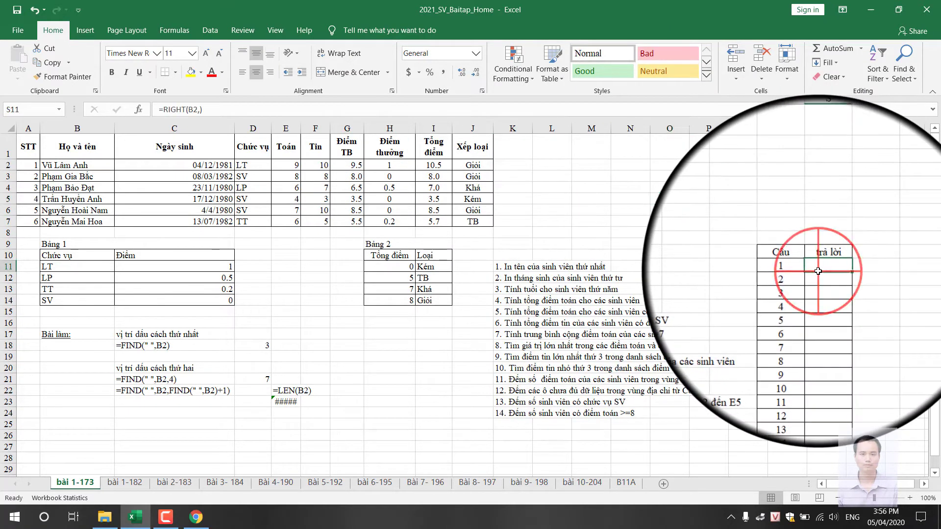
# Step: Move the Bảng 1 and Bảng 2 lookup tables to L1
pyautogui.moveTo(45, 244)
pyautogui.mouseDown()
pyautogui.moveTo(332, 270)
pyautogui.moveTo(422, 300)
pyautogui.mouseUp()
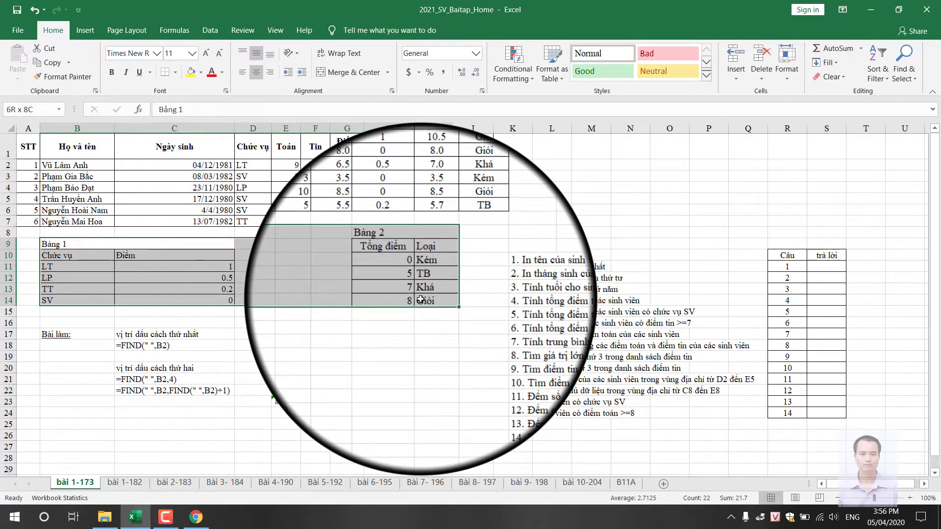
pyautogui.hotkey('ctrl', 'c')
pyautogui.click(554, 148)
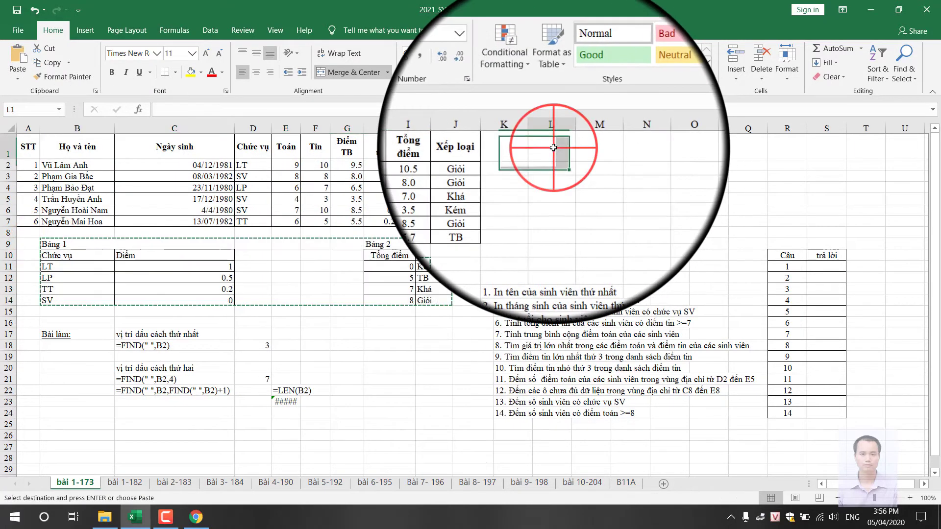
pyautogui.press('Return')
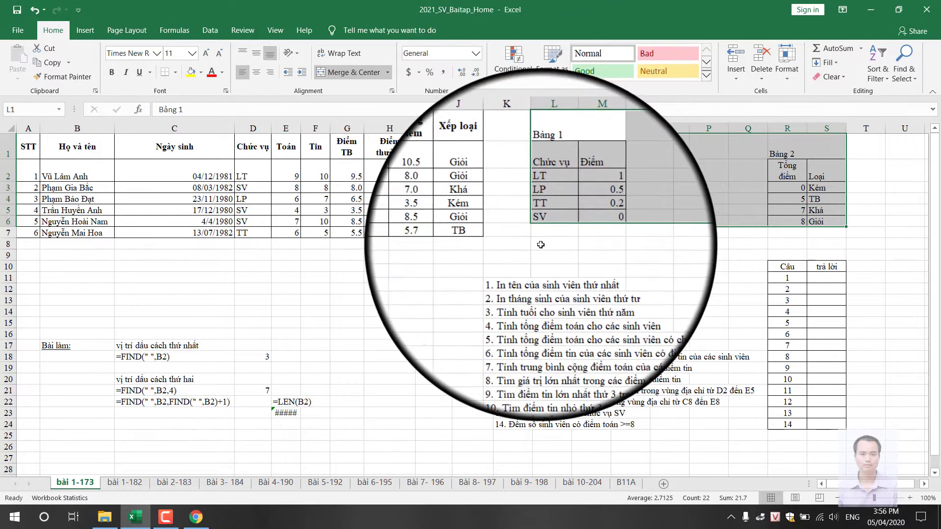
# Step: Move the question list and answer table so they start at G10
pyautogui.click(505, 255)
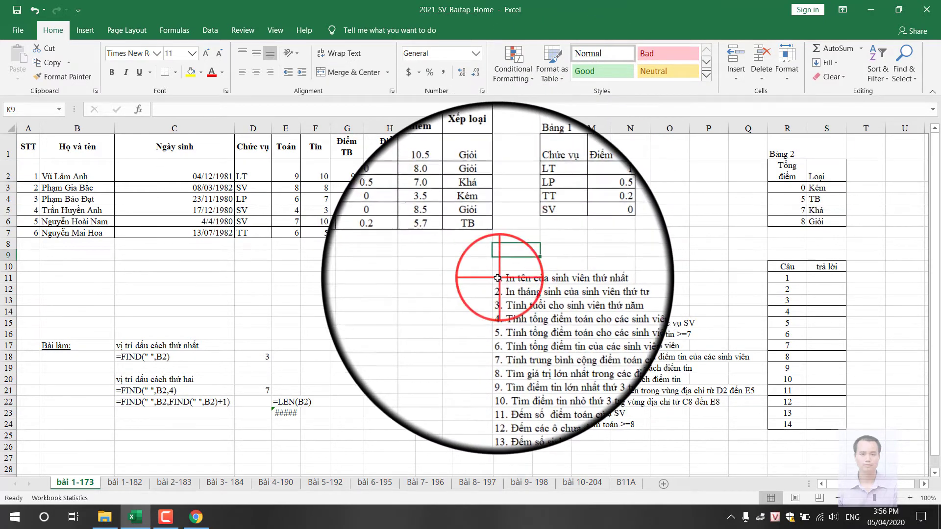
pyautogui.moveTo(503, 277); pyautogui.dragTo(755, 336)
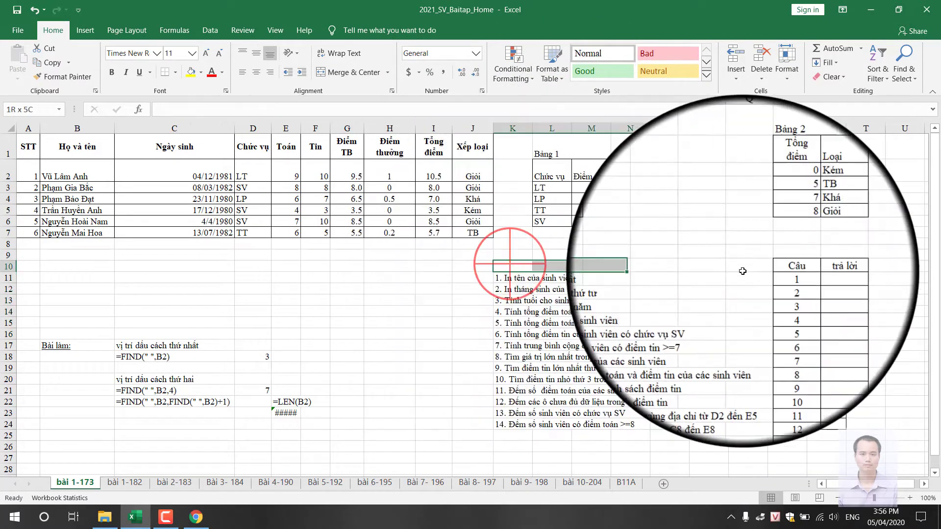
pyautogui.moveTo(514, 262); pyautogui.dragTo(843, 451)
pyautogui.hotkey('ctrl', 'c')
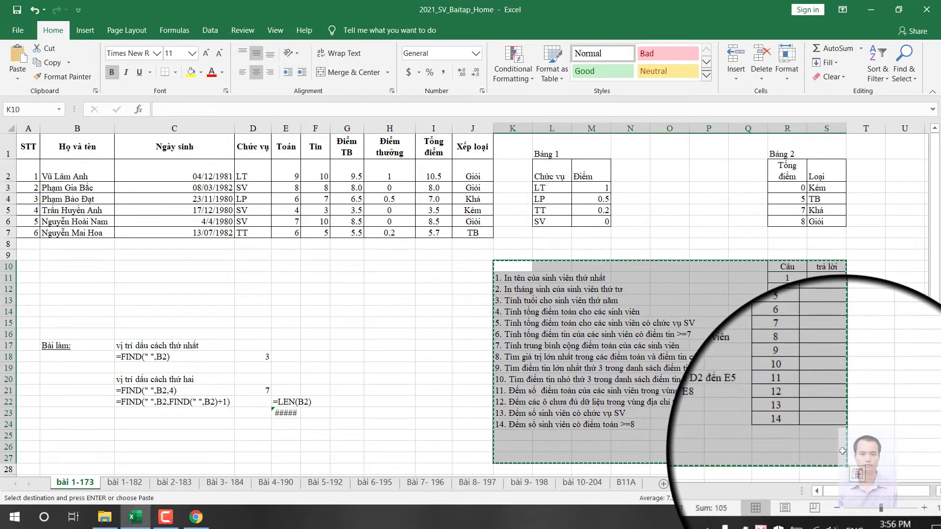
pyautogui.click(337, 263)
pyautogui.press('Return')
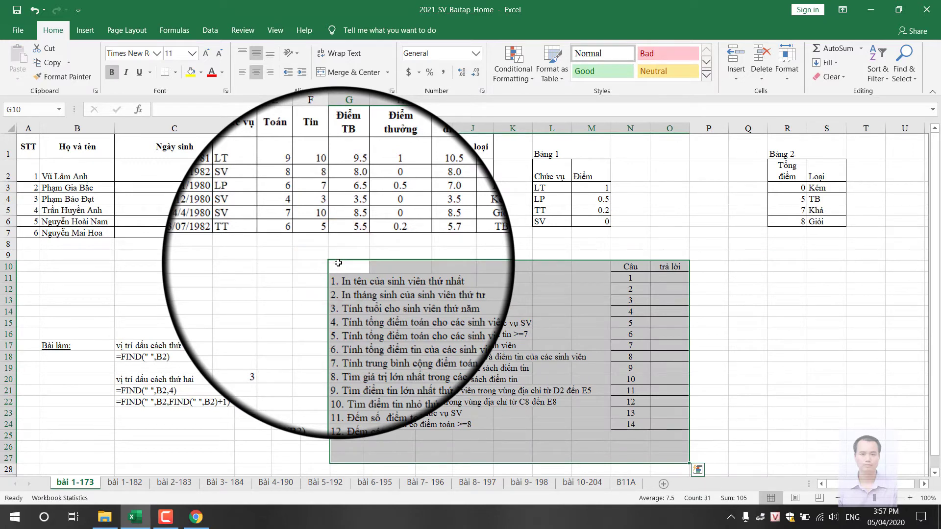
pyautogui.click(472, 255)
# Step: In O11, begin the formula =RIGHT(B2,LEN(B2) for question 1's answer
pyautogui.click(663, 275)
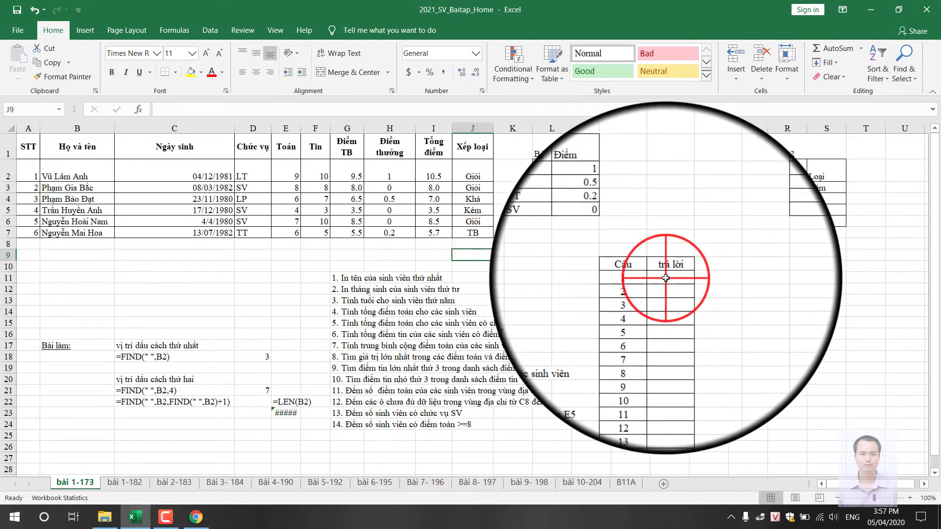
pyautogui.write('=ri')
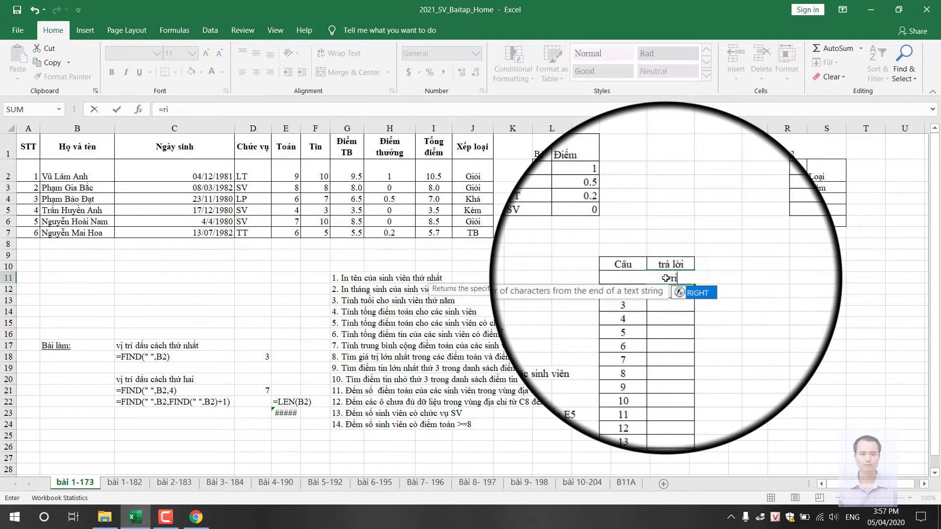
pyautogui.press('Tab')
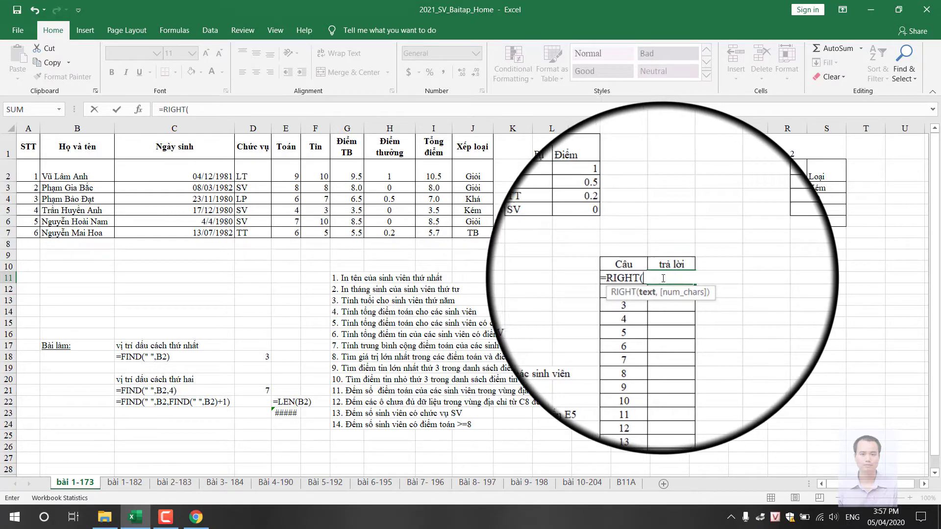
pyautogui.click(87, 169)
pyautogui.write(',')
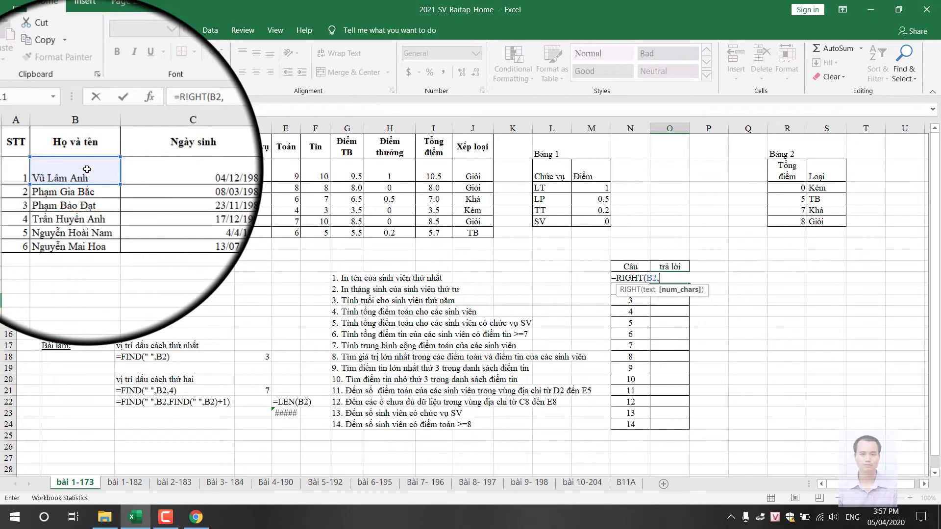
pyautogui.write('len')
pyautogui.press('Tab')
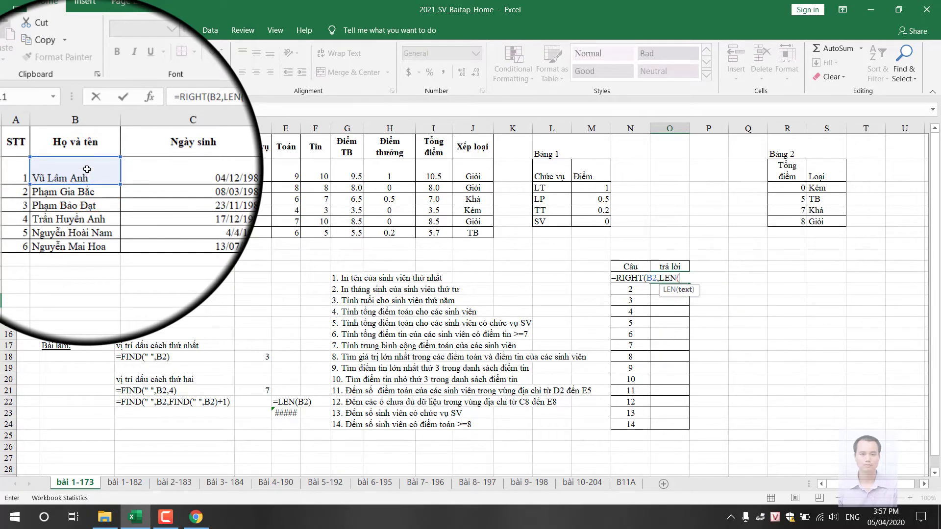
pyautogui.click(83, 171)
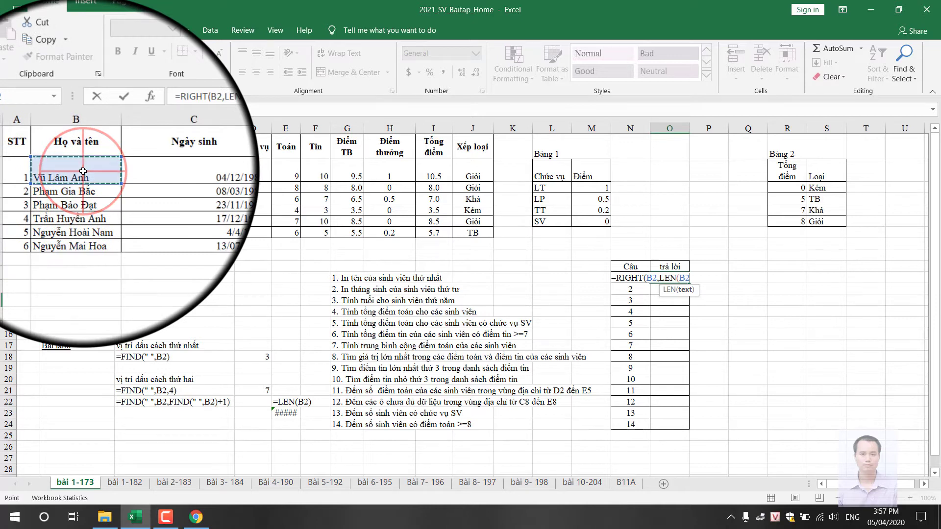
# Step: Complete it with -FIND(" ",B2,FIND(" ",B2)+1)) and enter the formula
pyautogui.write(')-')
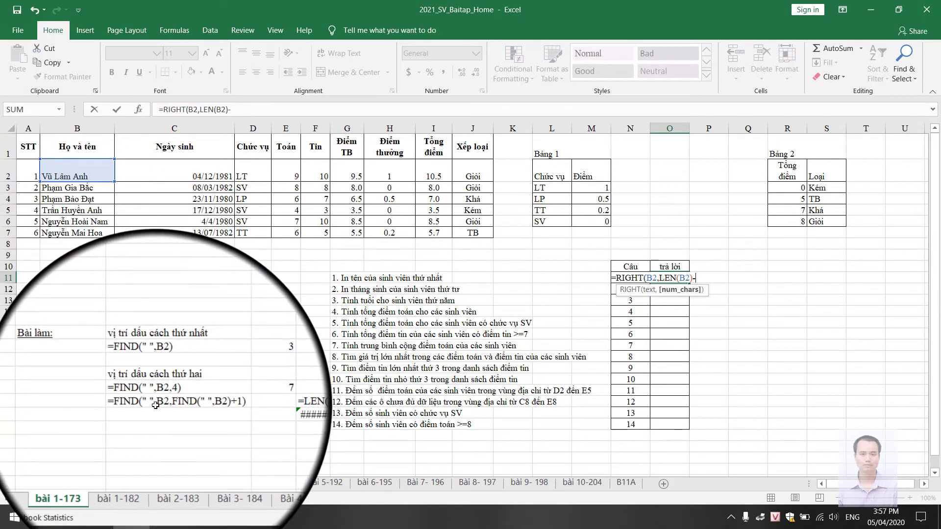
pyautogui.write('fin')
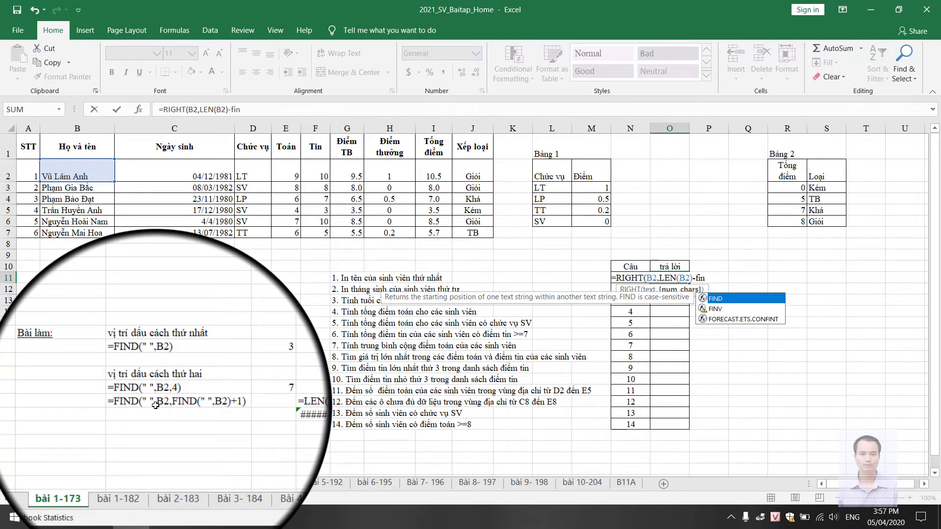
pyautogui.press('Tab')
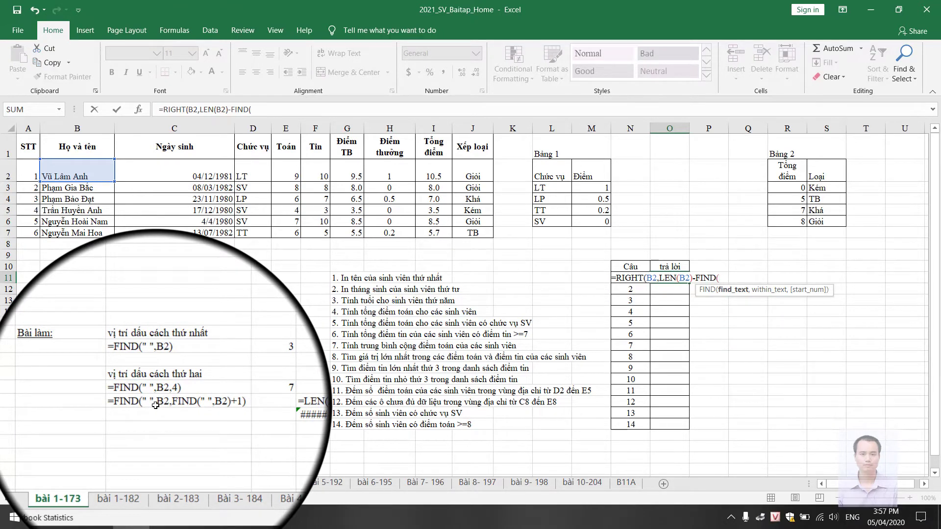
pyautogui.write('"')
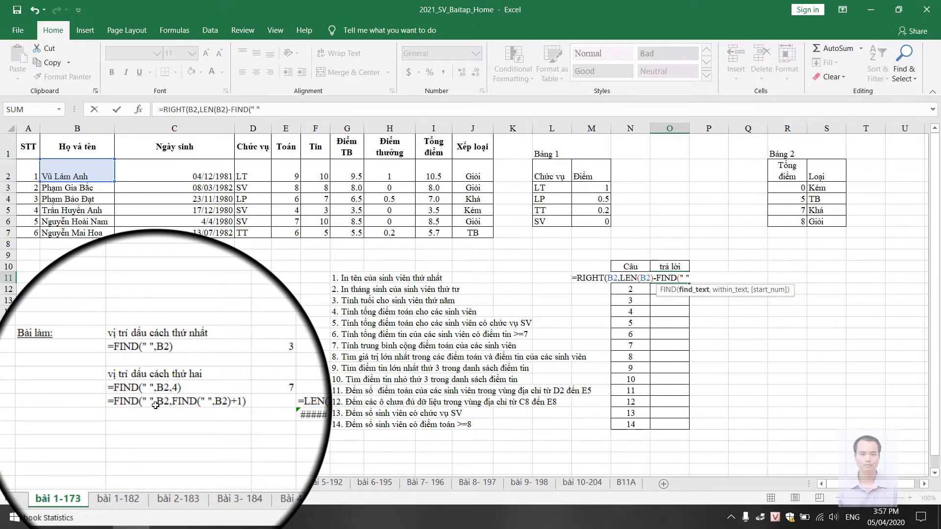
pyautogui.write(',')
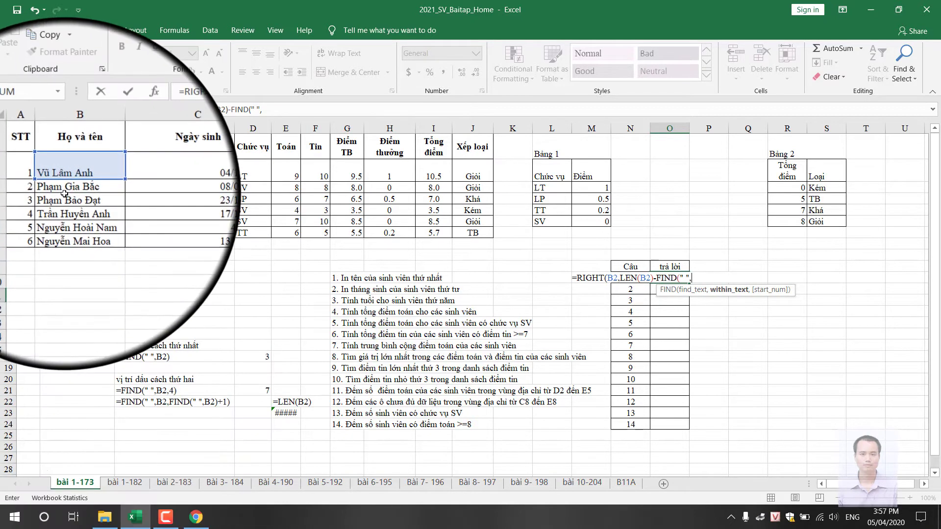
pyautogui.click(83, 170)
pyautogui.write(',')
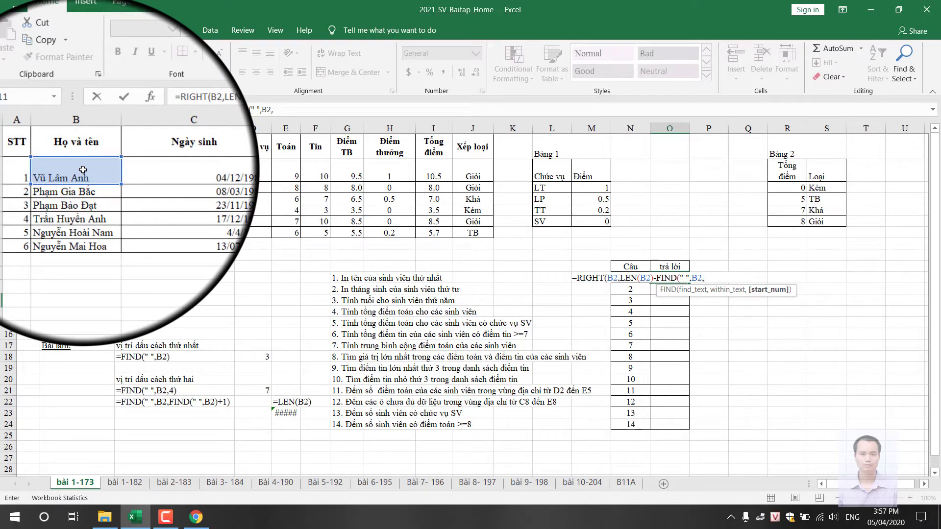
pyautogui.write('fin')
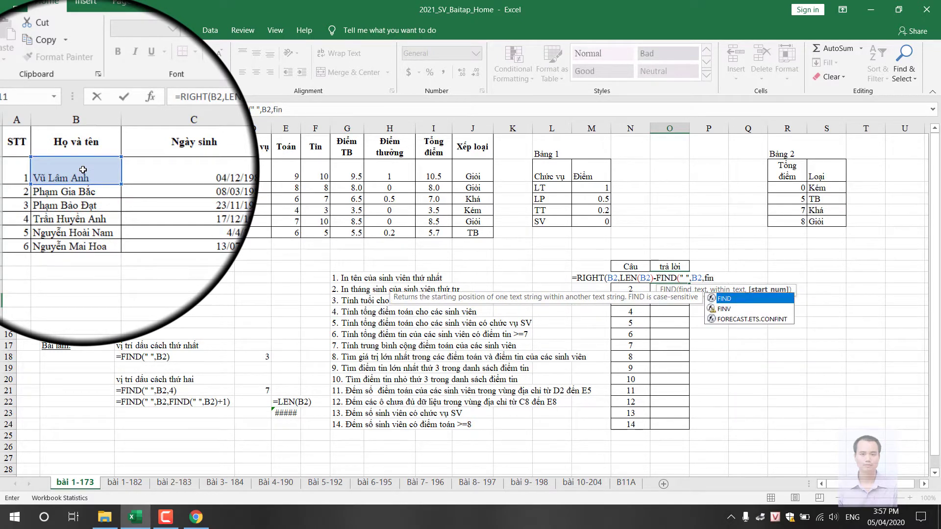
pyautogui.press('Tab')
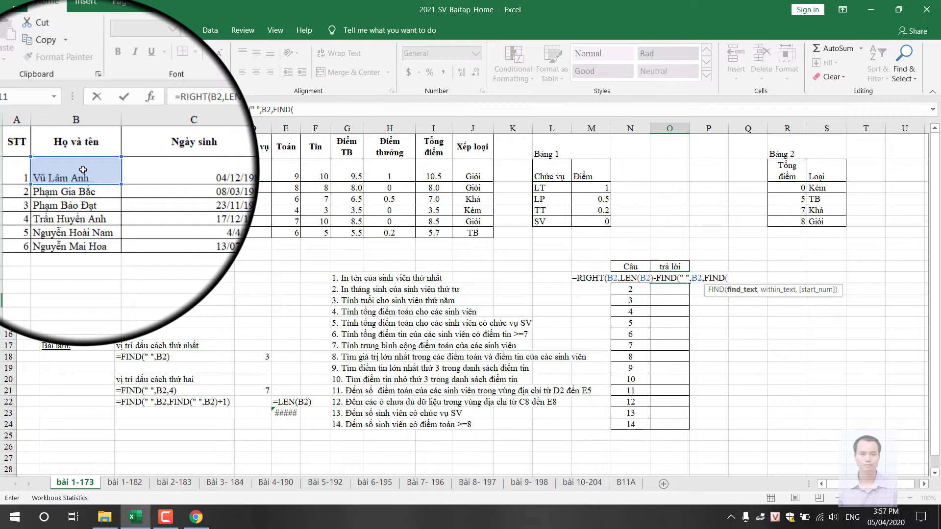
pyautogui.write('" ",')
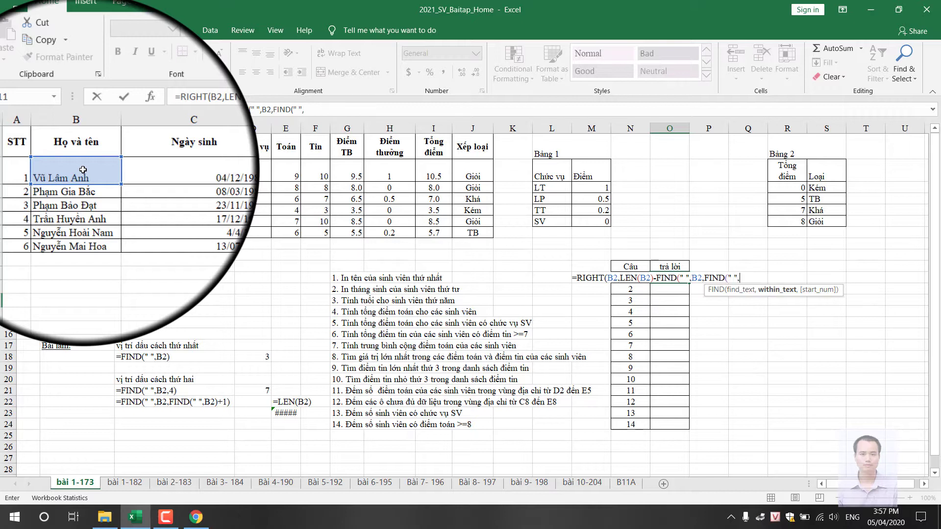
pyautogui.click(81, 166)
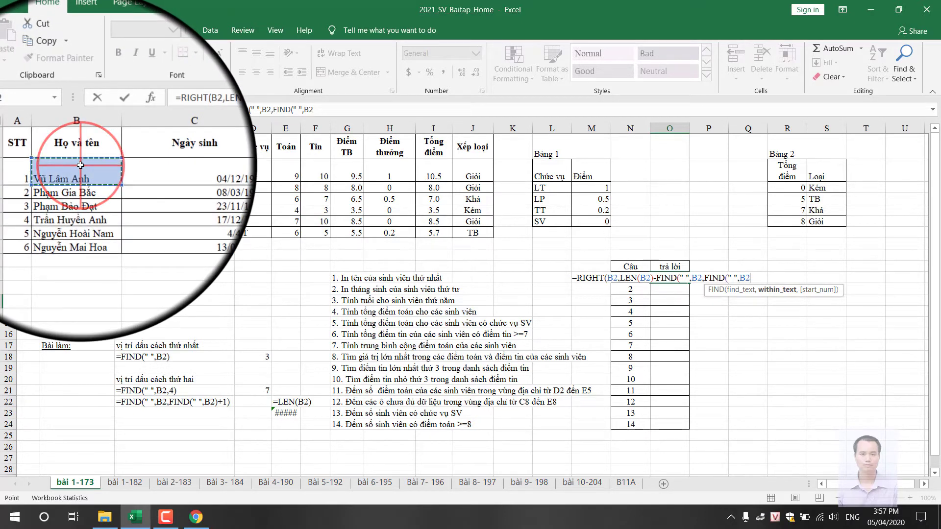
pyautogui.write(') +')
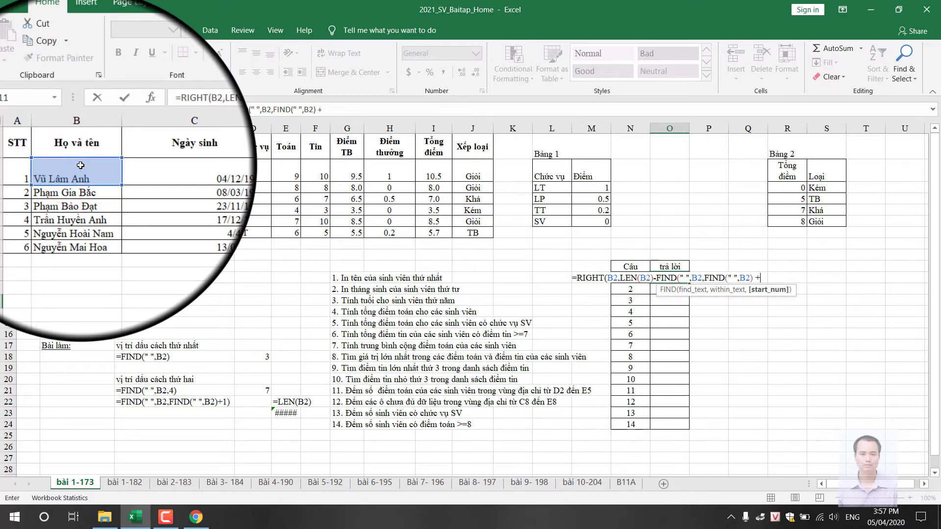
pyautogui.write('1)')
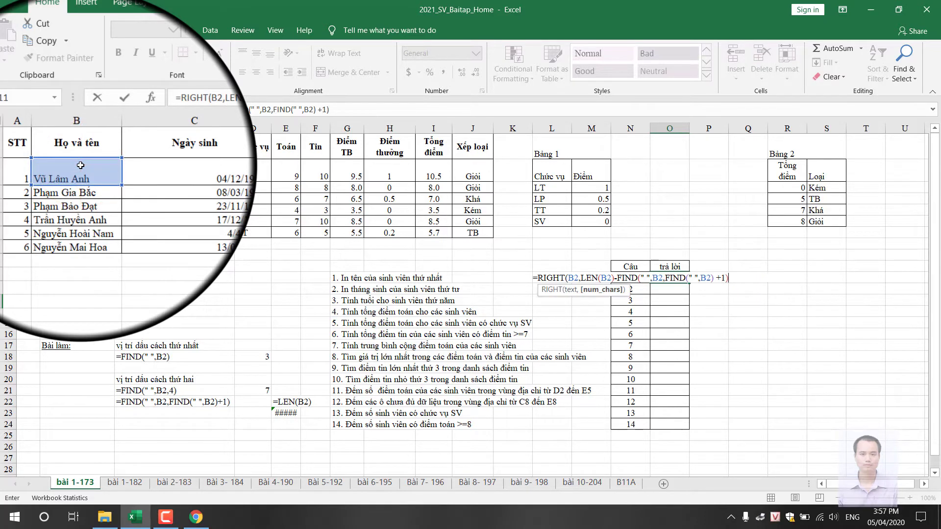
pyautogui.press('Return')
pyautogui.press('Return')
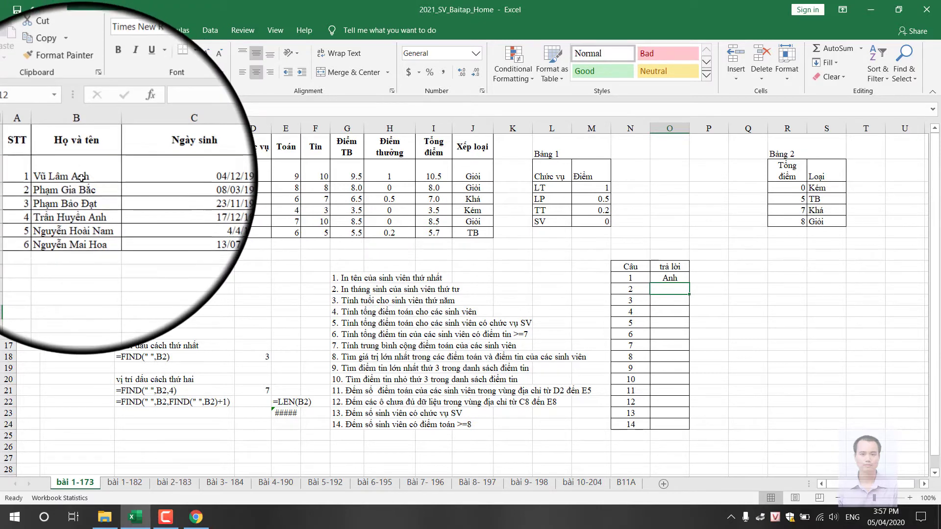
pyautogui.click(82, 177)
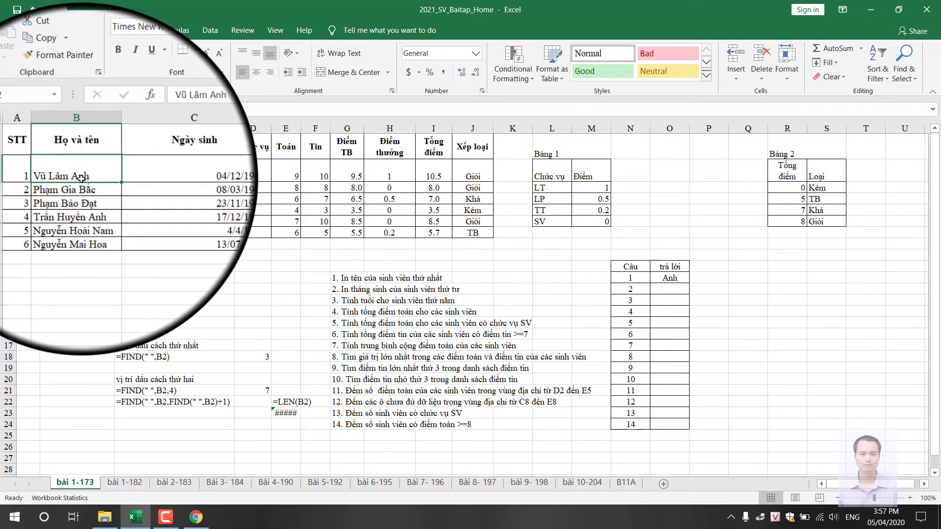
pyautogui.write('Trầ')
pyautogui.press('BackSpace')
pyautogui.press('BackSpace')
pyautogui.write('rần ')
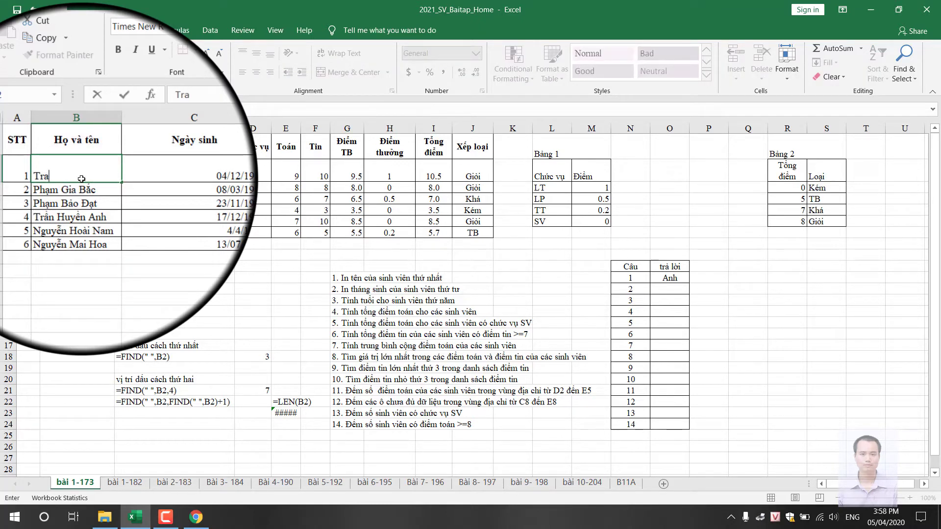
pyautogui.write('văn')
pyautogui.press('BackSpace')
pyautogui.press('BackSpace')
pyautogui.write('Huyền Tra')
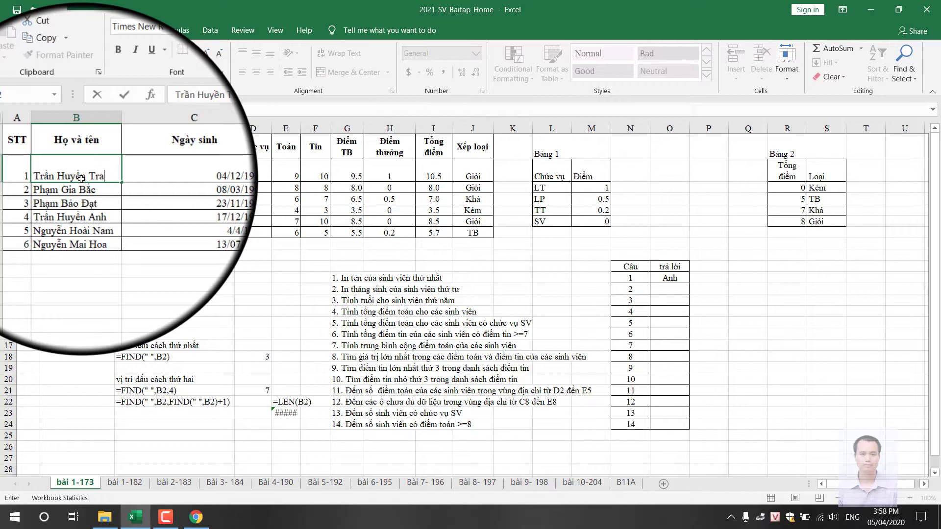
pyautogui.press('Return')
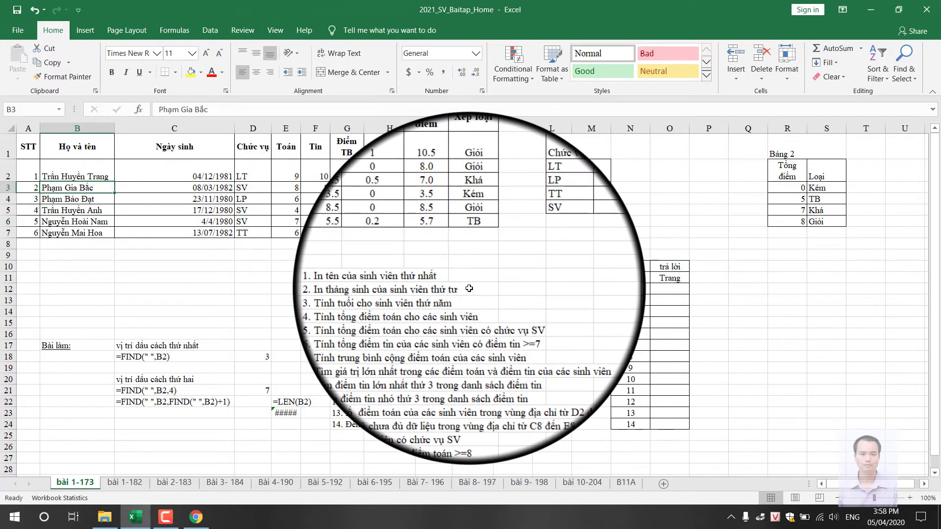
# Step: Enter =MONTH(C5) in O12 to give the fourth student's birth month, 12
pyautogui.click(672, 290)
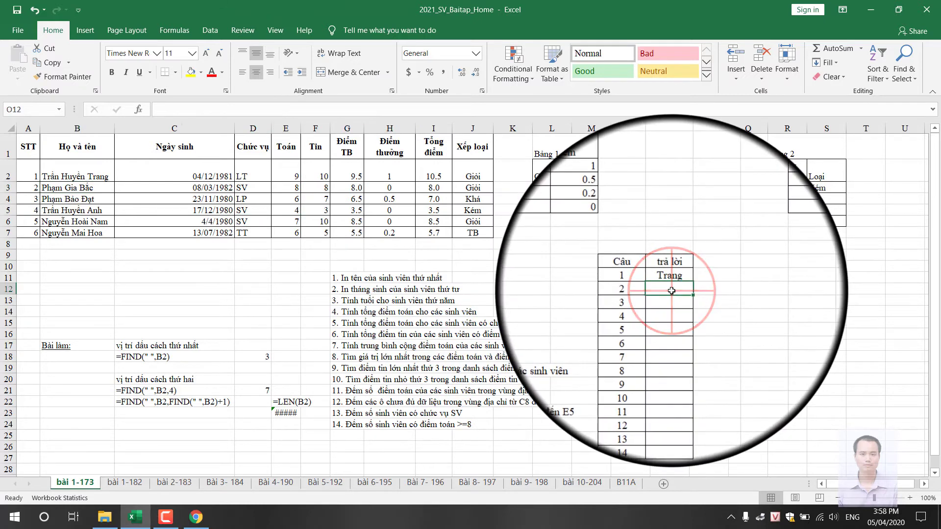
pyautogui.write('=mont')
pyautogui.press('Tab')
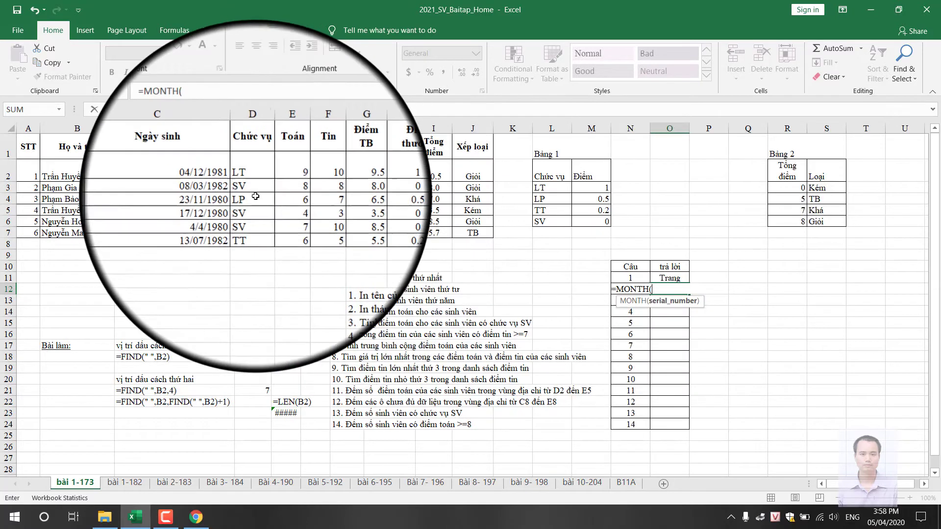
pyautogui.click(208, 209)
pyautogui.write(')')
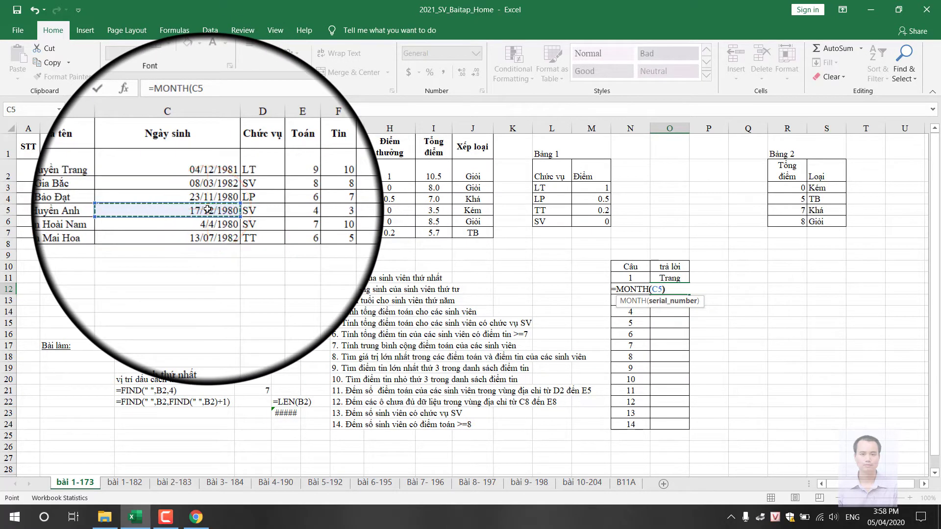
pyautogui.press('Return')
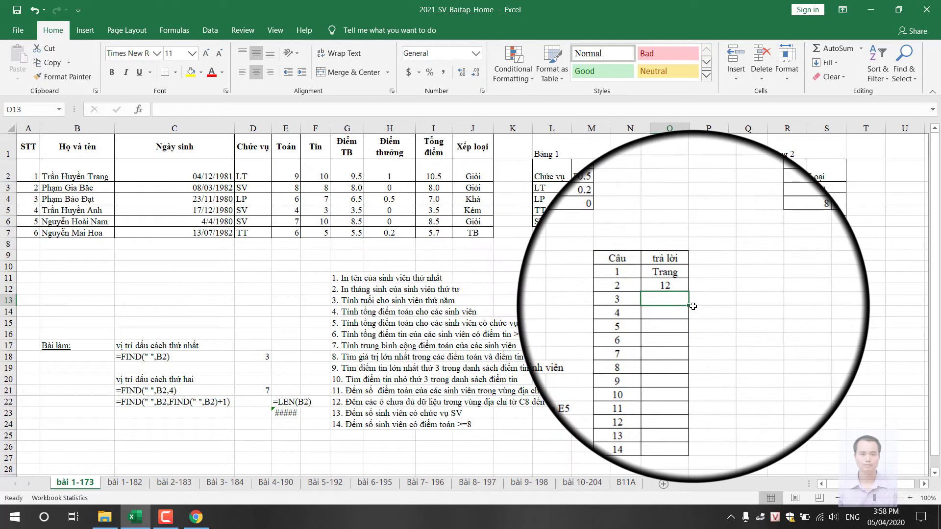
# Step: Enter =YEAR(TODAY())-YEAR(C6) in O13 for the fifth student's age
pyautogui.write('=ye')
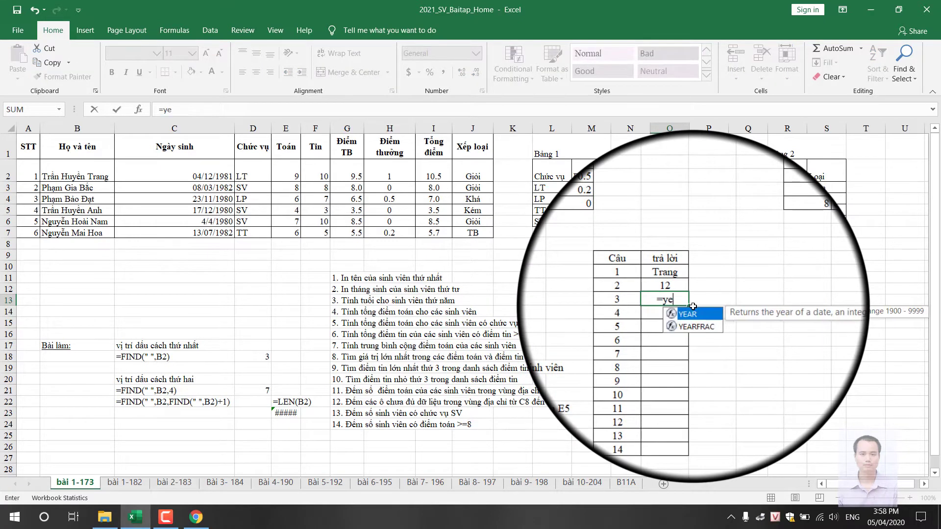
pyautogui.write('ar(to')
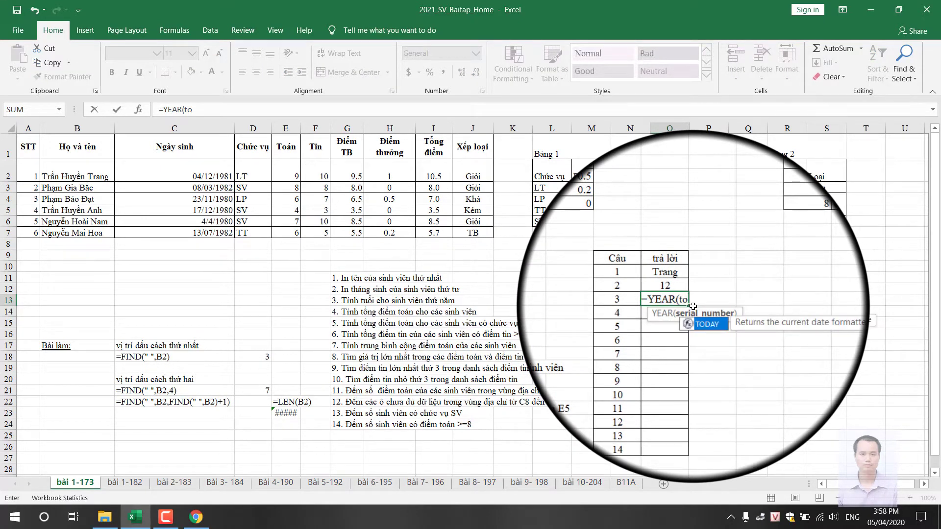
pyautogui.press('Tab')
pyautogui.write(')')
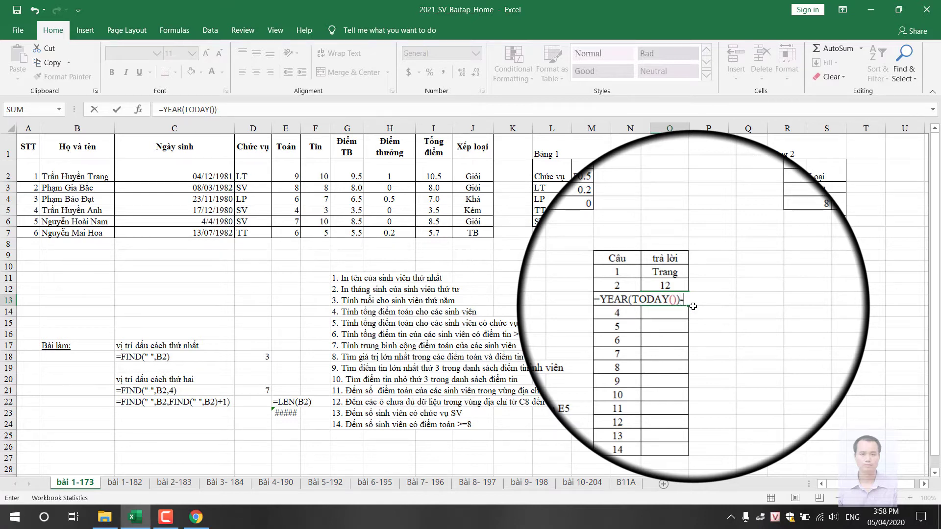
pyautogui.write('ye')
pyautogui.press('Tab')
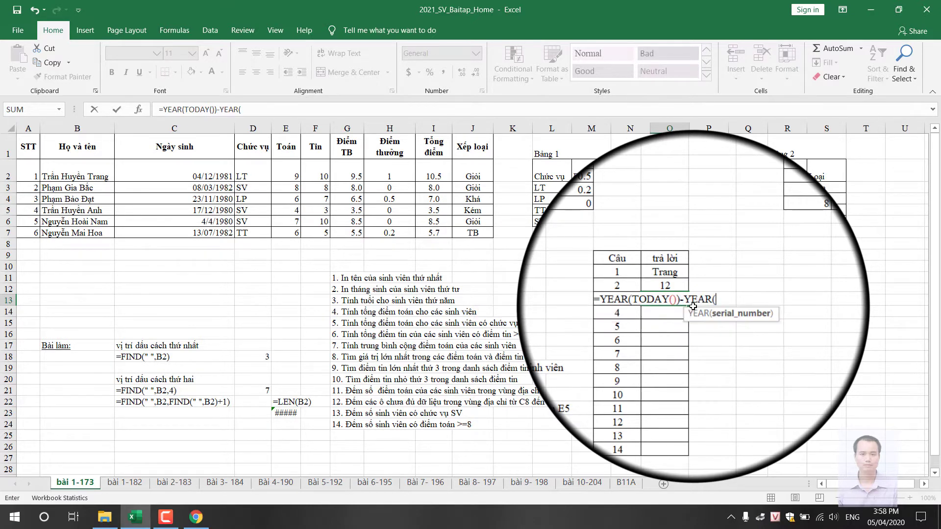
pyautogui.click(226, 222)
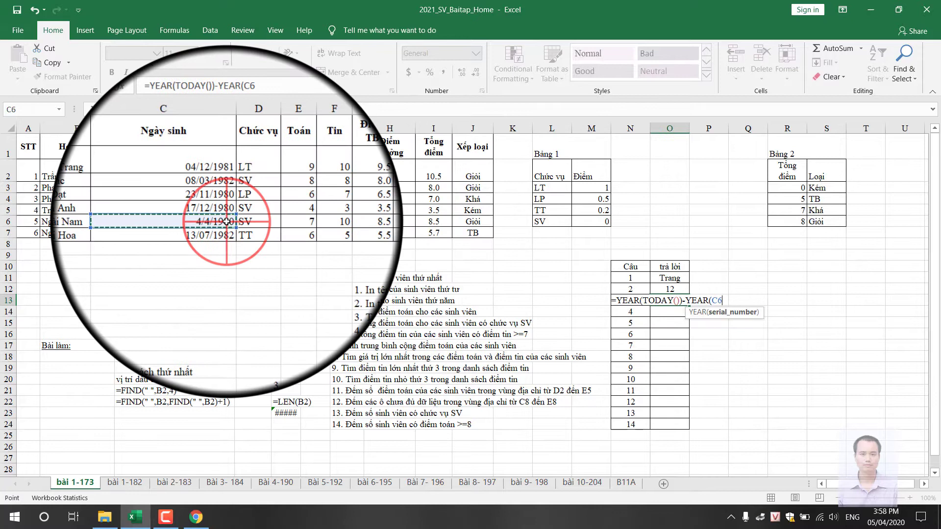
pyautogui.press('Return')
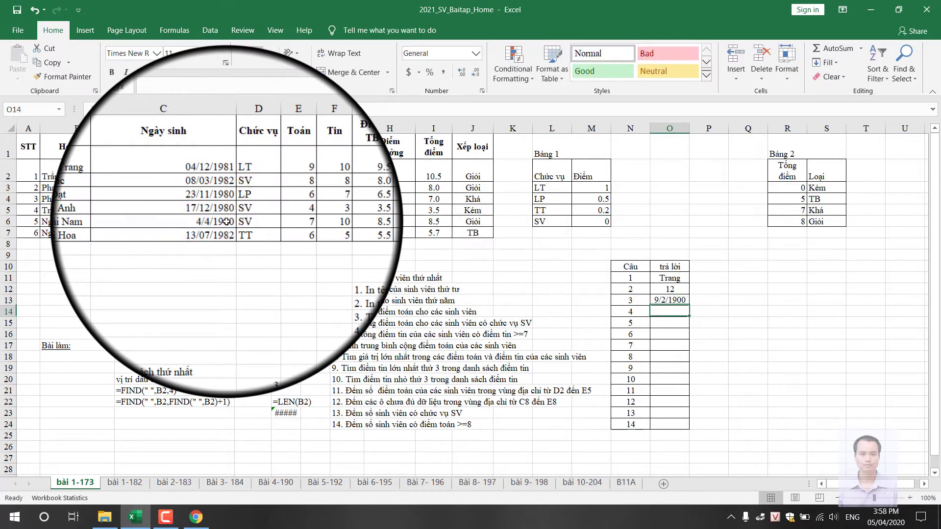
# Step: Format the age cell as Number with no decimals so it reads 40
pyautogui.click(673, 301)
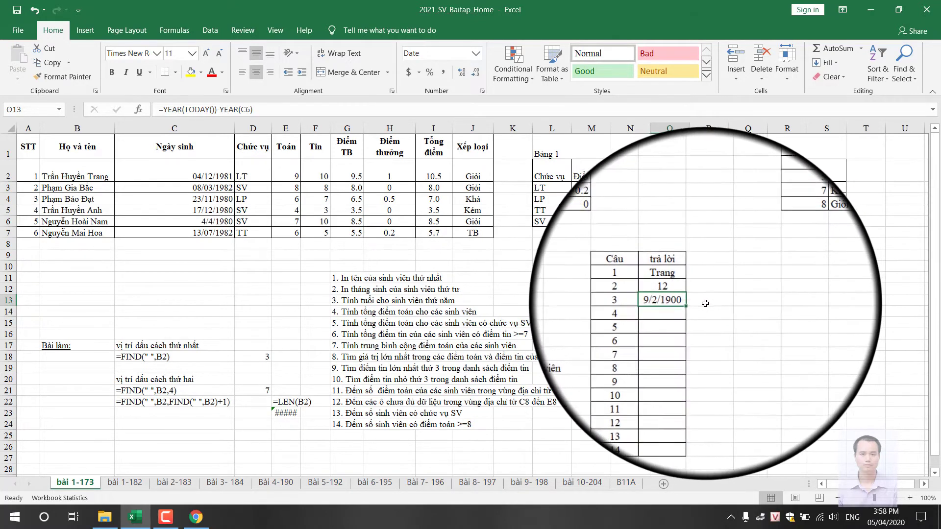
pyautogui.click(473, 54)
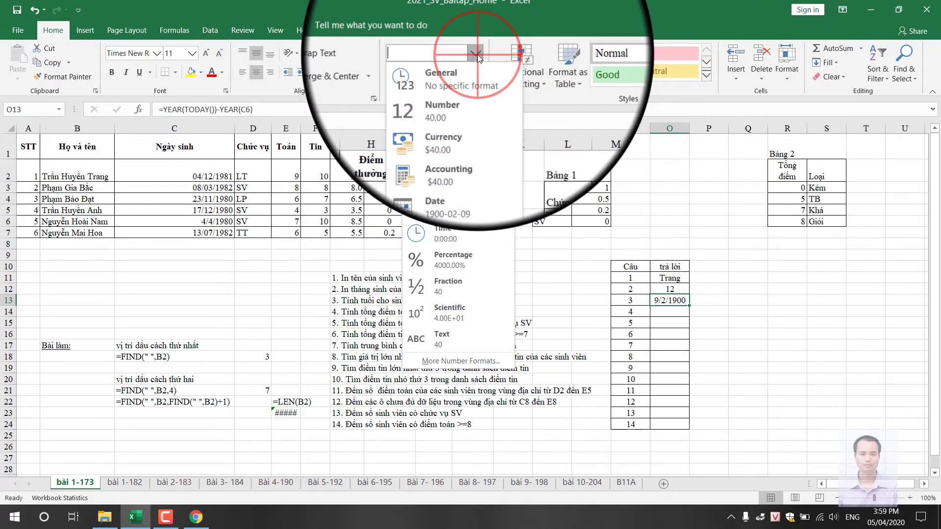
pyautogui.click(441, 110)
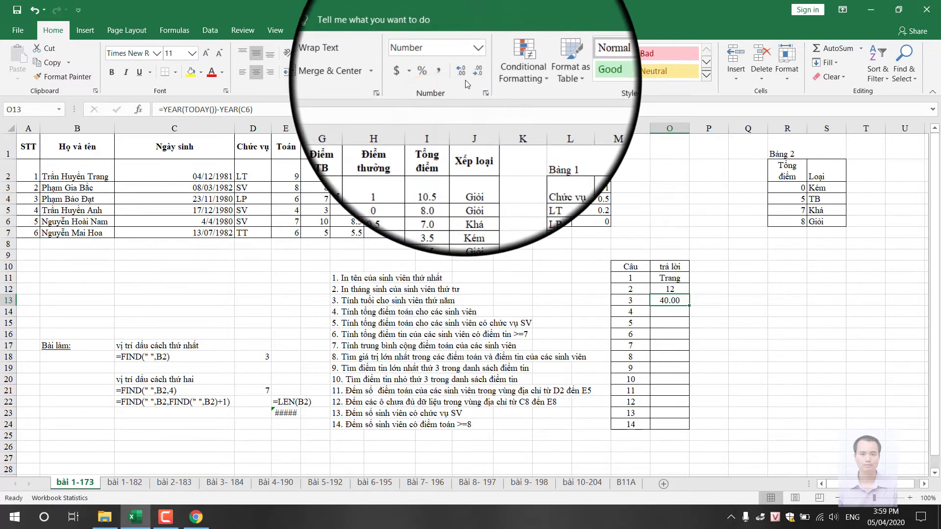
pyautogui.click(476, 72)
pyautogui.click(476, 72)
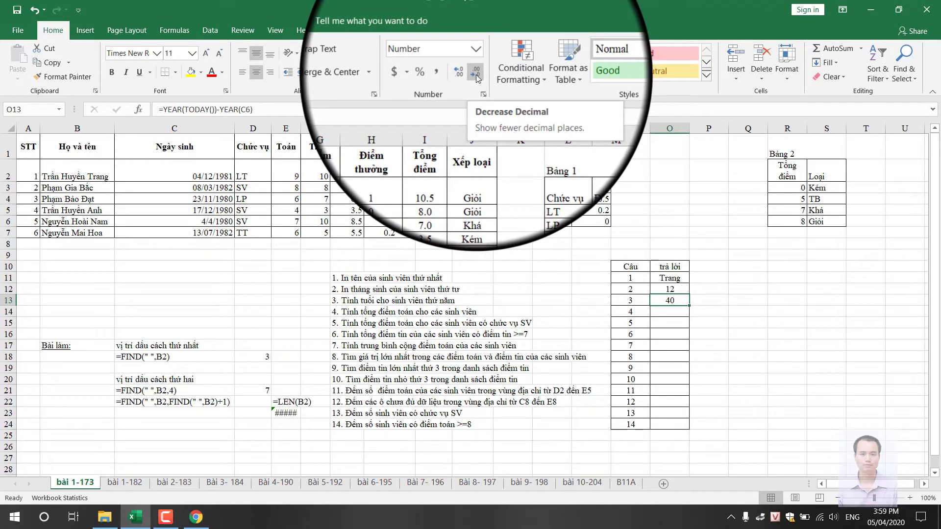
pyautogui.click(670, 312)
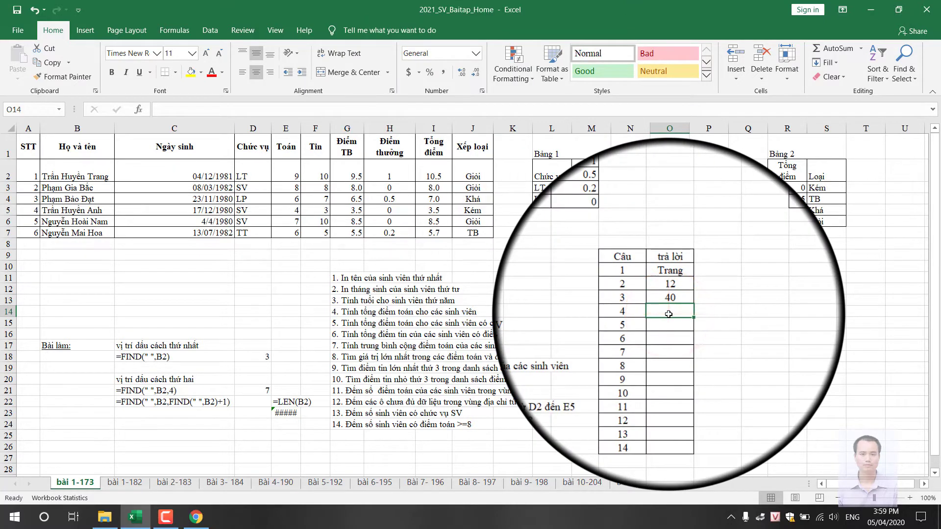
# Step: Enter =SUM(E2:E7) in O14 to total all math scores, giving 40
pyautogui.write('=SUM(')
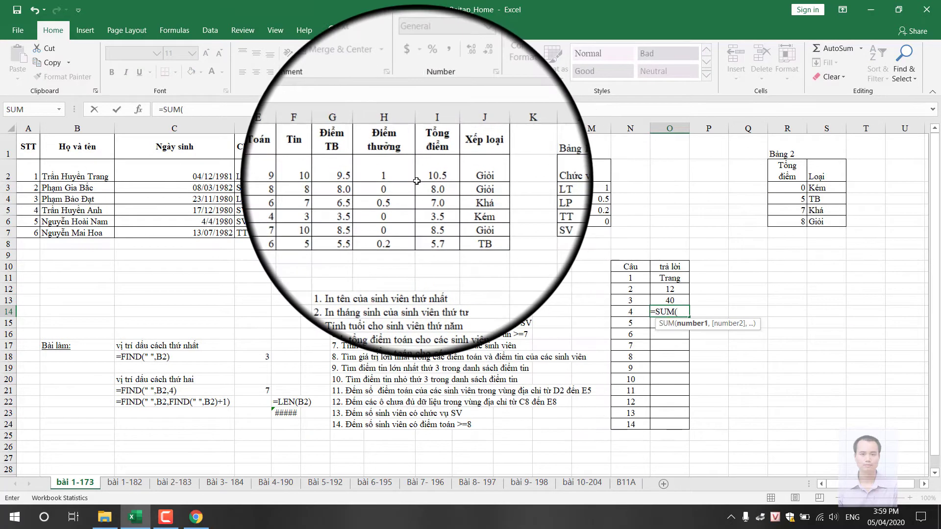
pyautogui.moveTo(293, 167); pyautogui.dragTo(294, 230)
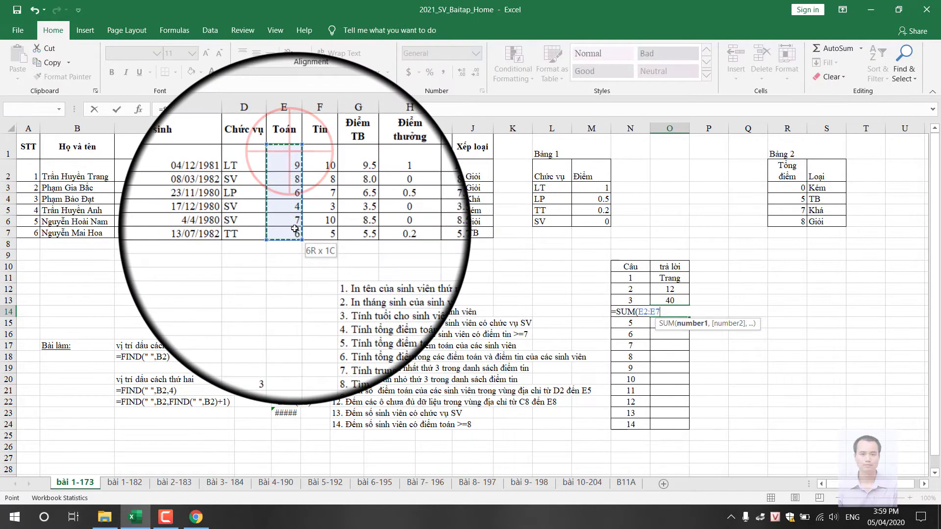
pyautogui.press('Return')
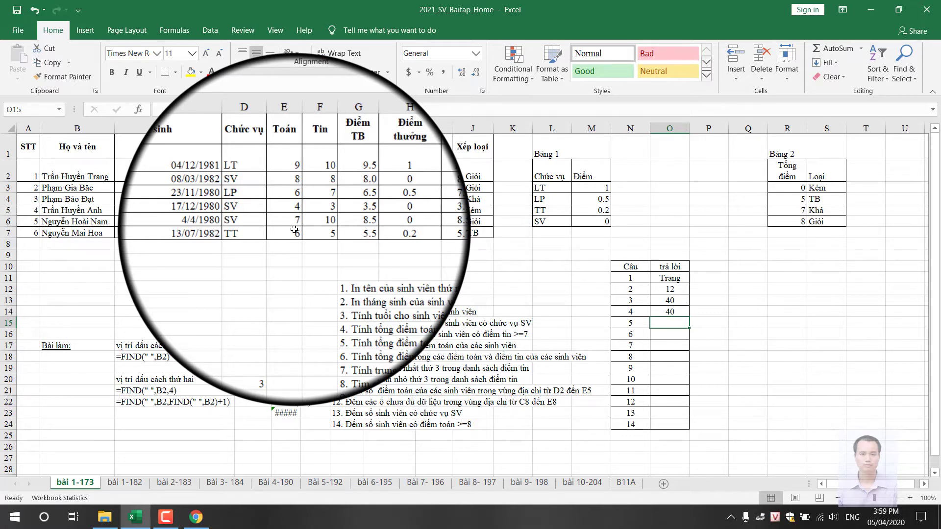
# Step: Enter =SUMIF(D2:D7,"SV",E2:E7) in O15 to total SV students' math scores, 19
pyautogui.write('=s')
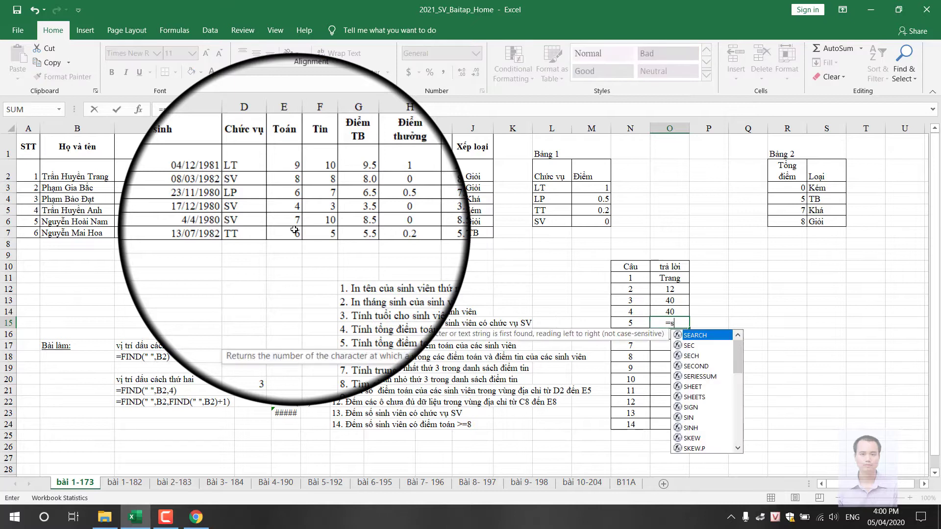
pyautogui.write('umif')
pyautogui.press('Tab')
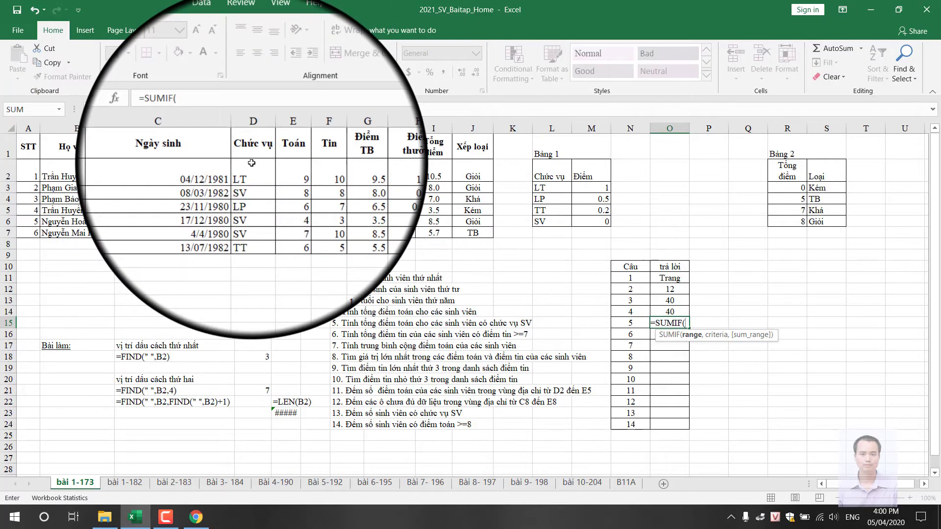
pyautogui.click(250, 164)
pyautogui.moveTo(250, 163); pyautogui.dragTo(257, 227)
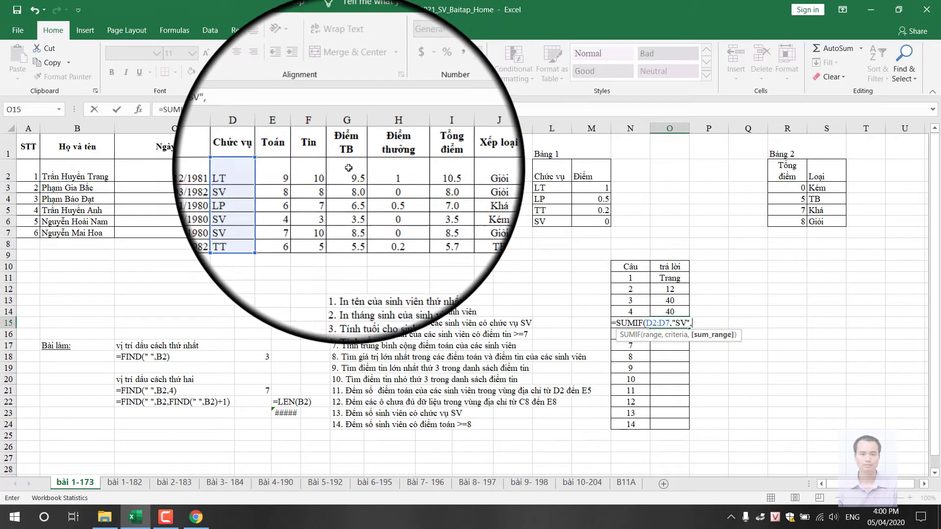
pyautogui.click(291, 177)
pyautogui.moveTo(291, 177); pyautogui.dragTo(294, 231)
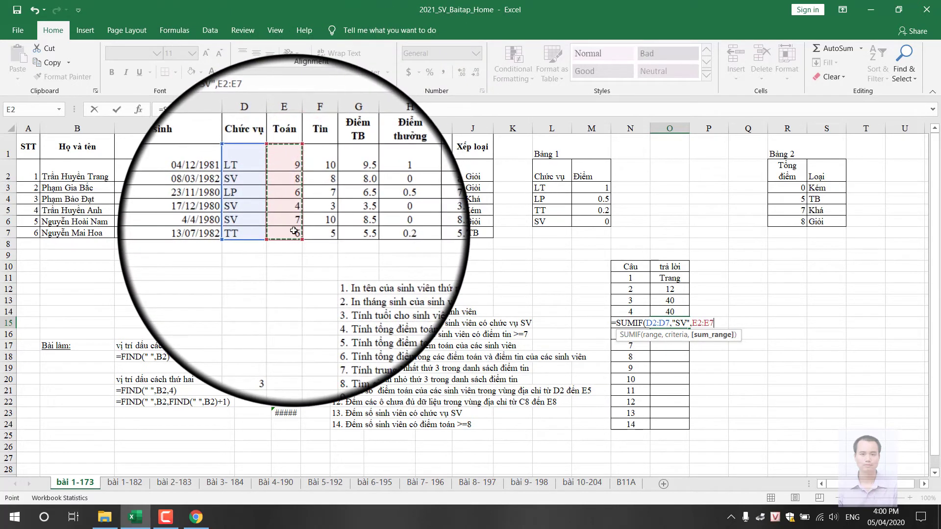
pyautogui.press('Return')
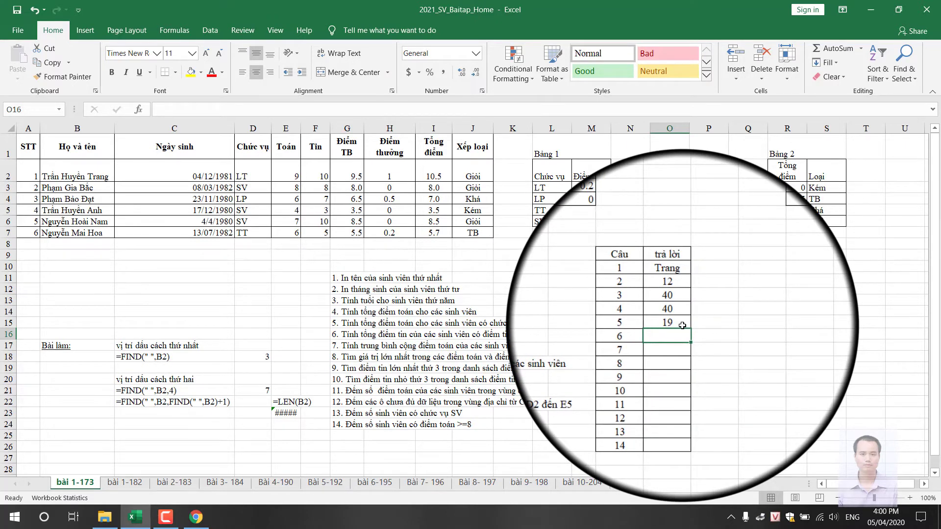
pyautogui.click(252, 147)
# Step: Create a Chức vụ/SV criteria block in S10:S11 and enter =DSUM(A1:J7,E1,S10:S11) in P15
pyautogui.moveTo(252, 147); pyautogui.dragTo(252, 167)
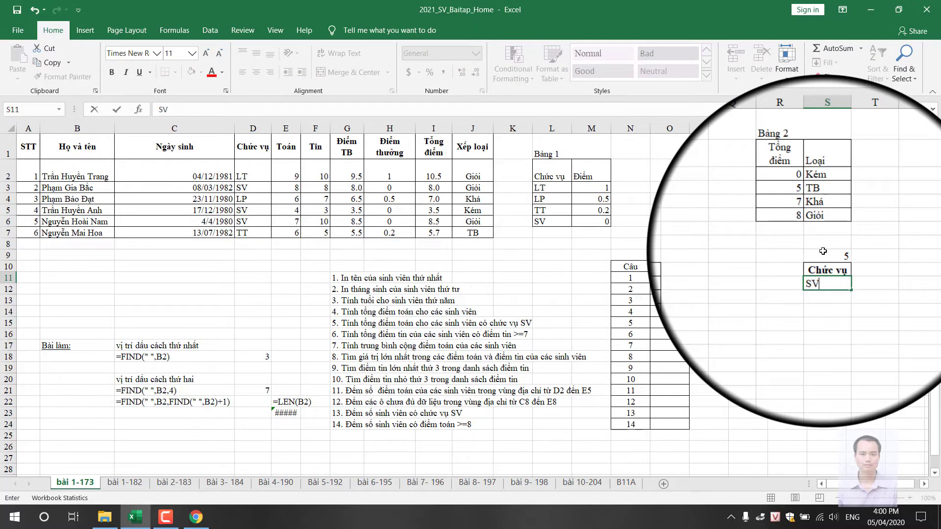
pyautogui.press('Return')
pyautogui.click(705, 324)
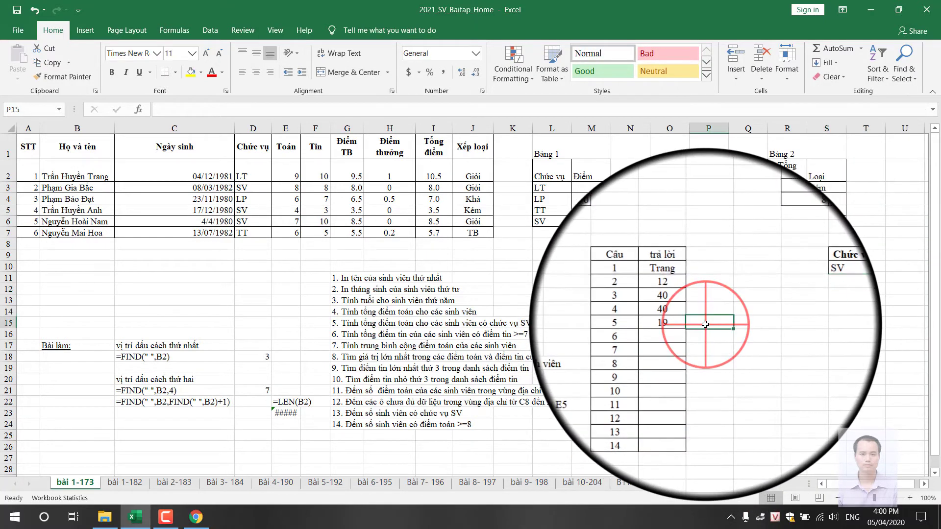
pyautogui.write('=d')
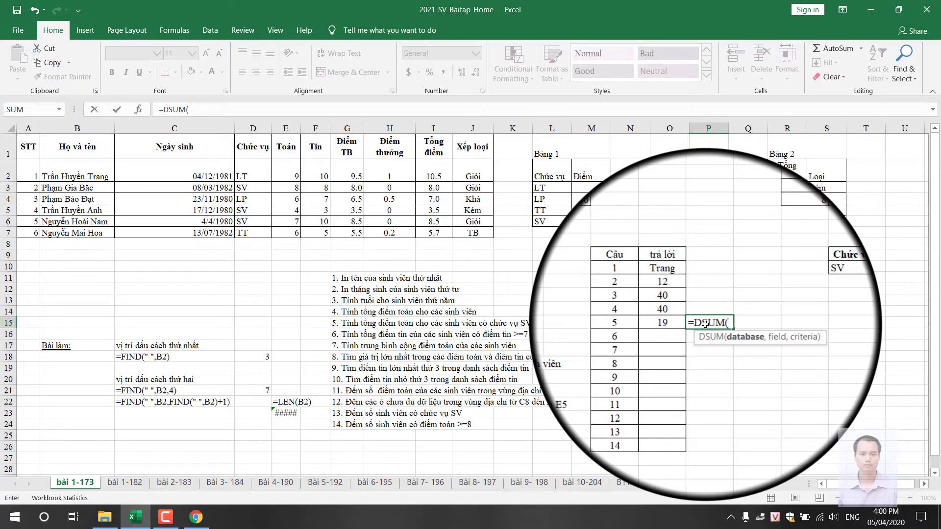
pyautogui.moveTo(29, 154)
pyautogui.mouseDown()
pyautogui.moveTo(294, 177)
pyautogui.moveTo(461, 230)
pyautogui.mouseUp()
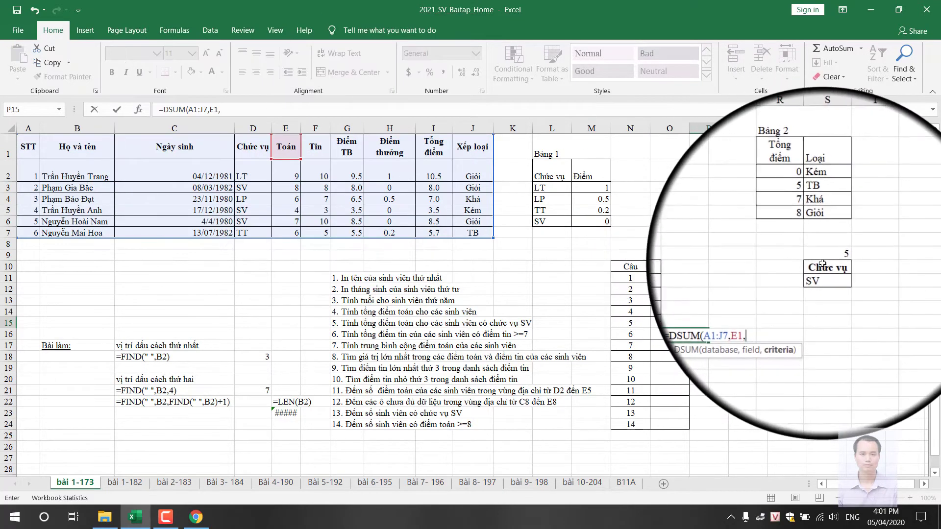
pyautogui.moveTo(826, 266); pyautogui.dragTo(827, 278)
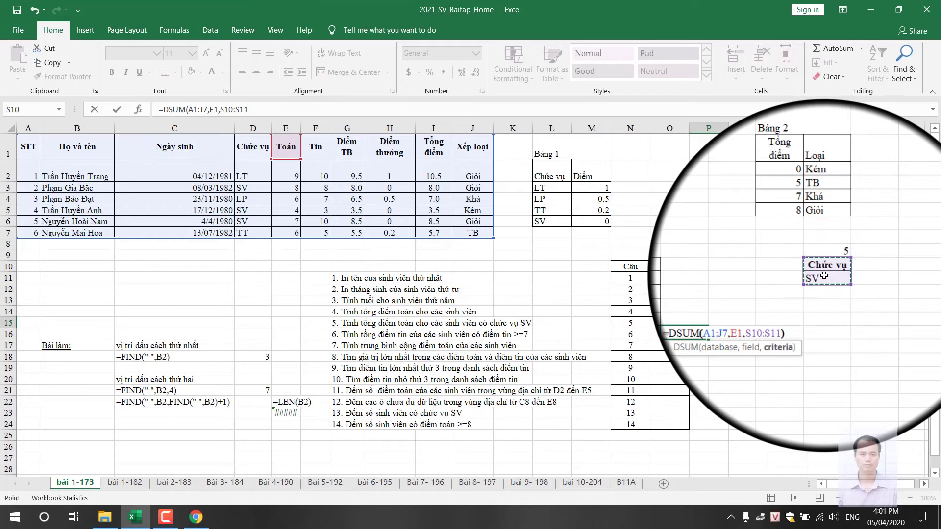
pyautogui.press('Return')
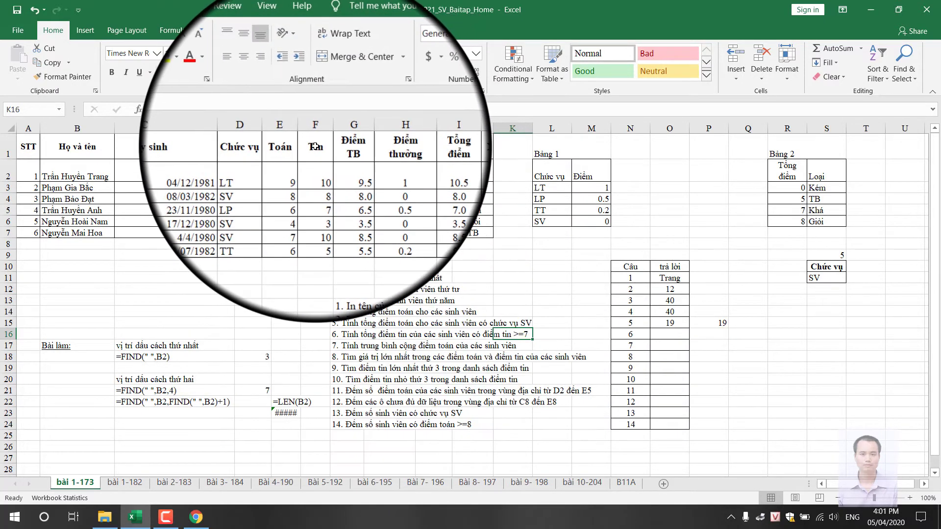
# Step: Add a Tin >= 7 column numbered 6 to the criteria block and centre the block
pyautogui.moveTo(314, 147); pyautogui.dragTo(321, 164)
pyautogui.hotkey('ctrl', 'c')
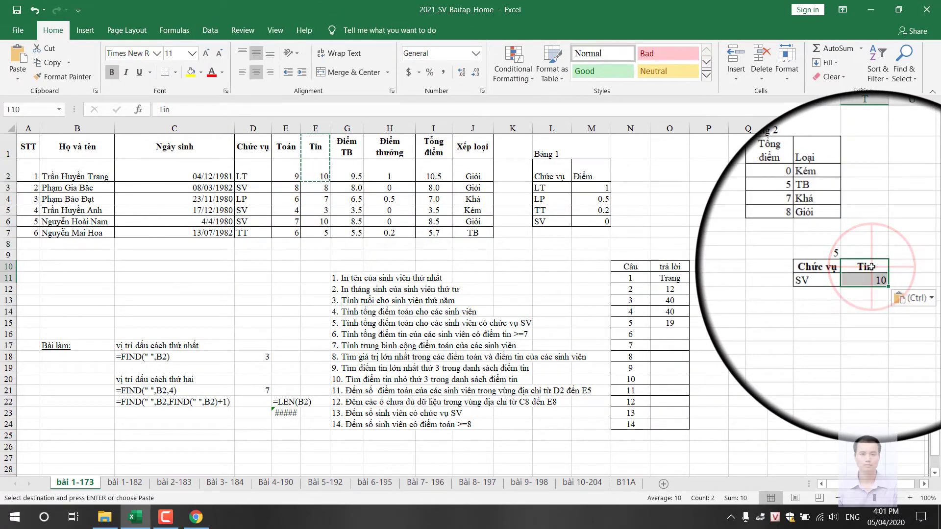
pyautogui.write('6')
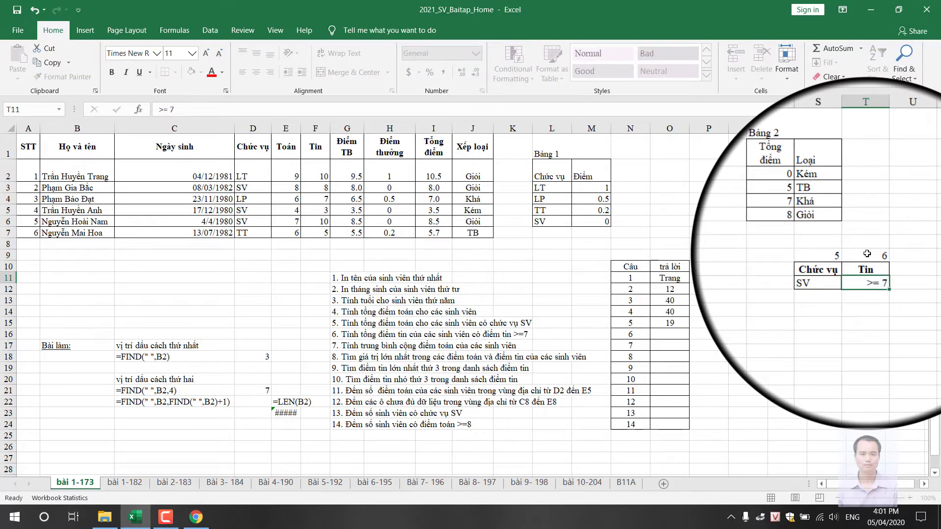
pyautogui.moveTo(827, 254); pyautogui.dragTo(866, 278)
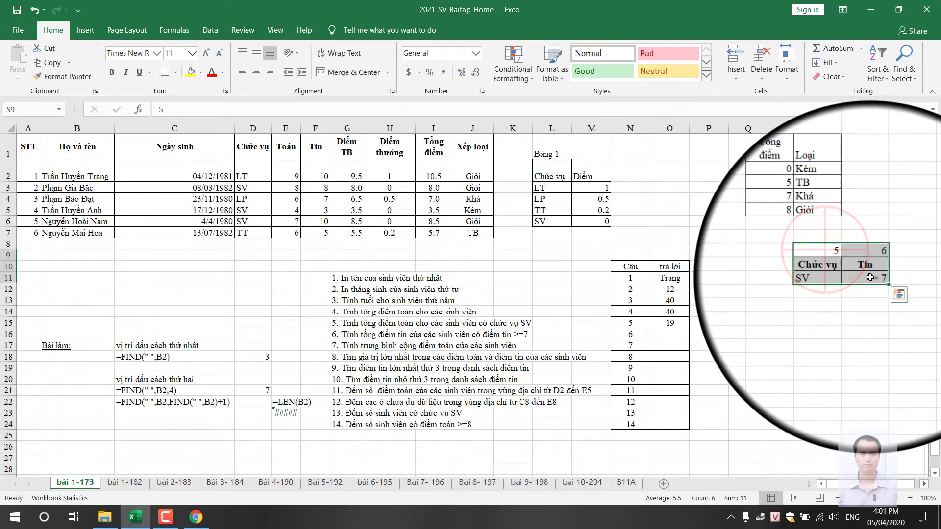
pyautogui.click(256, 50)
pyautogui.click(259, 73)
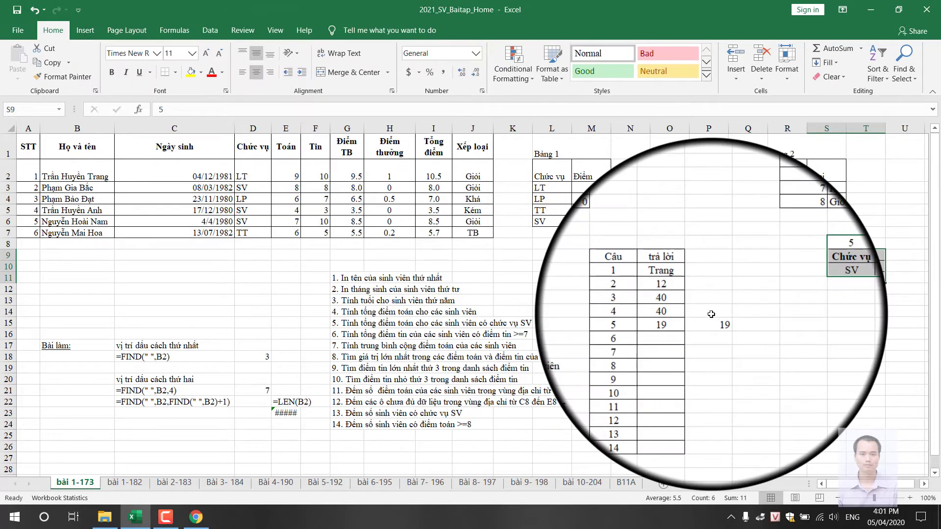
# Step: Enter =DSUM(A1:J7,F1,T10:T11) in O16 to total Tin scores >= 7, giving 35
pyautogui.click(677, 334)
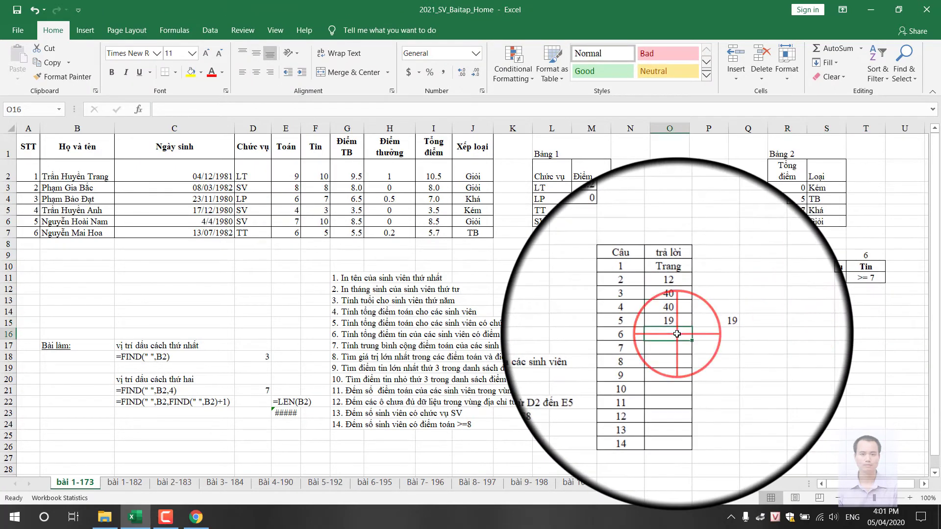
pyautogui.write('=')
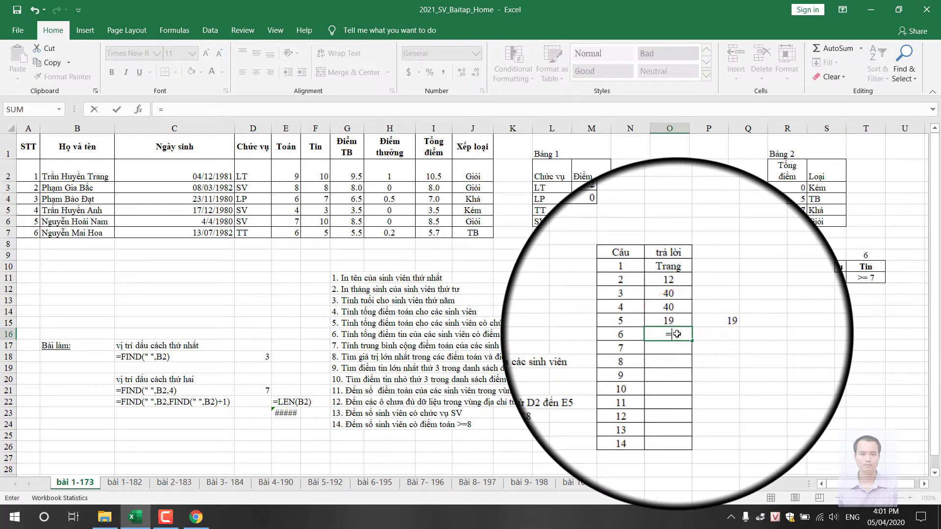
pyautogui.write('dsum')
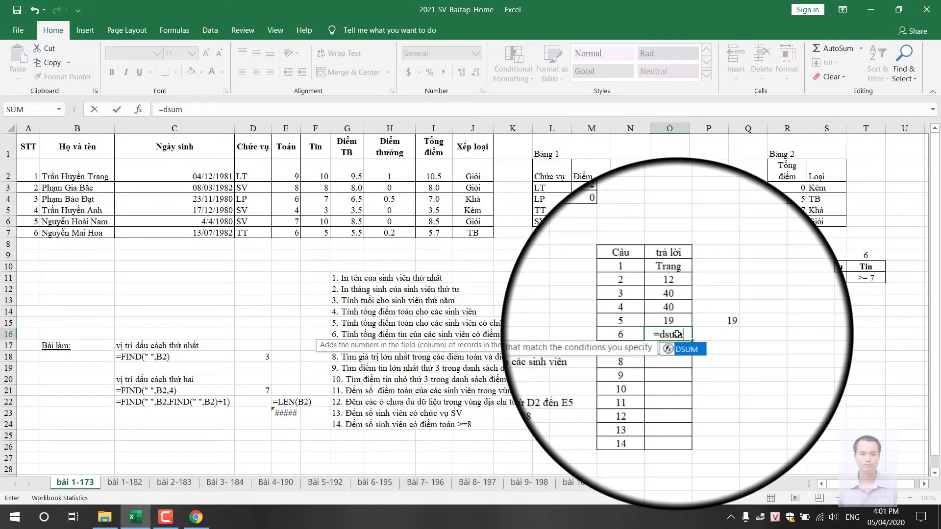
pyautogui.moveTo(28, 147)
pyautogui.mouseDown()
pyautogui.moveTo(205, 166)
pyautogui.moveTo(462, 230)
pyautogui.mouseUp()
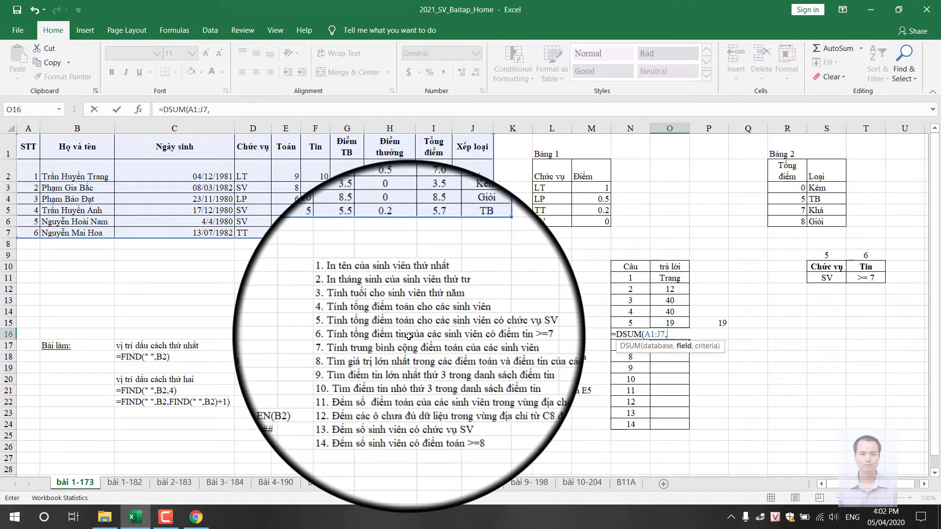
pyautogui.click(317, 145)
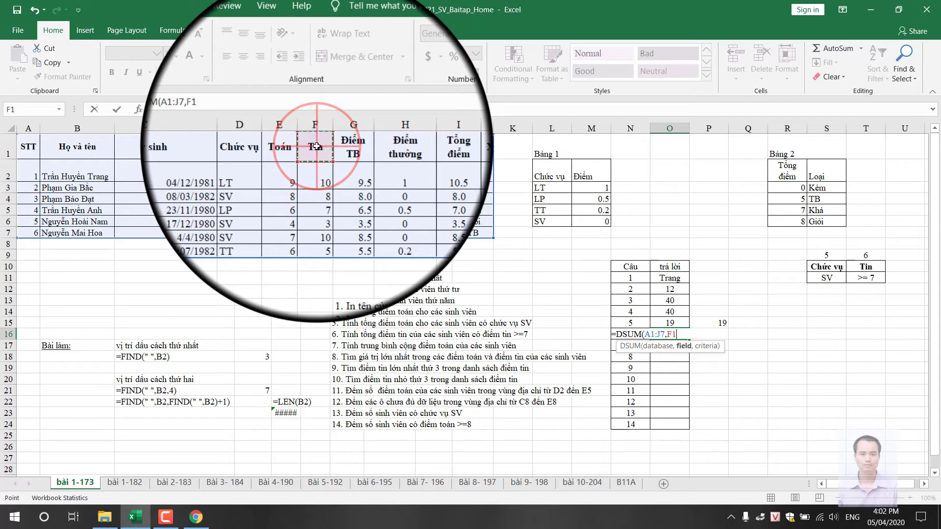
pyautogui.write(',')
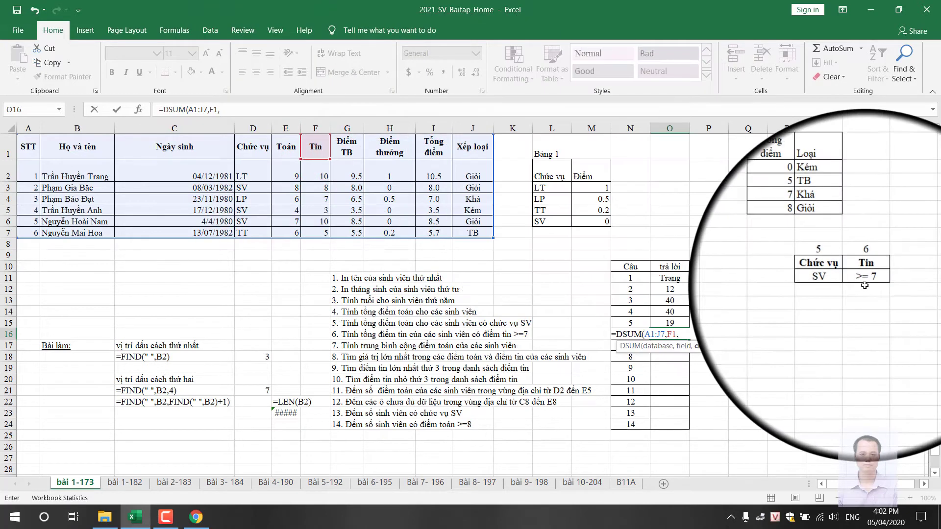
pyautogui.moveTo(865, 267); pyautogui.dragTo(864, 277)
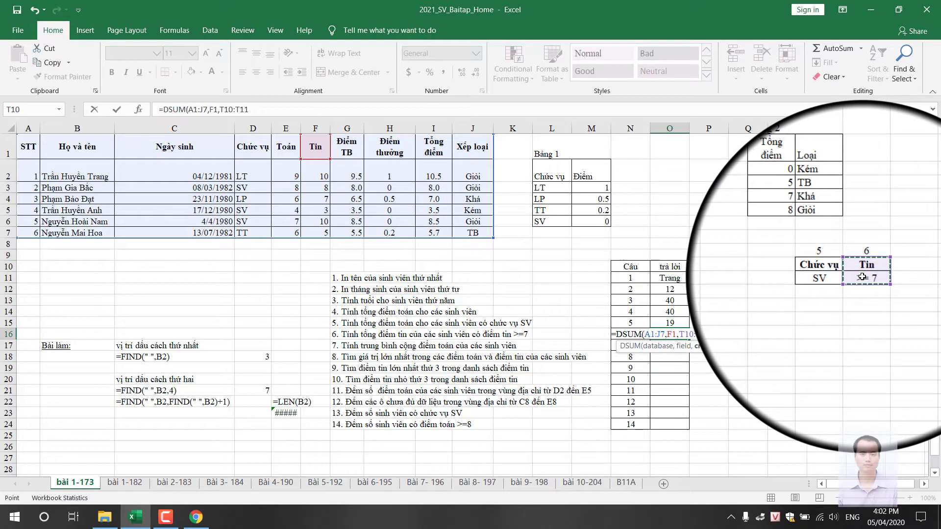
pyautogui.press('Return')
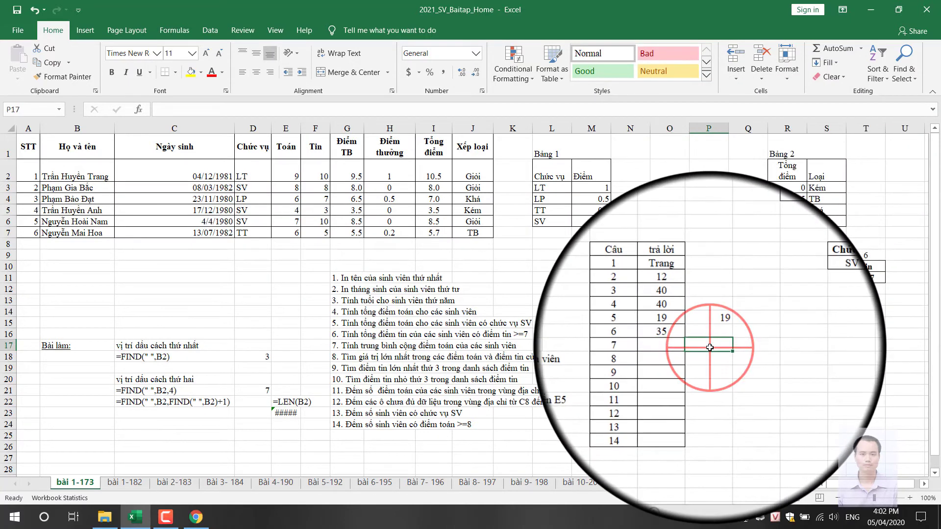
# Step: Enter =DAVERAGE(A1:J7,E1,S10:S11) in P17, giving the SV students' Toán average 6.333333
pyautogui.write('=')
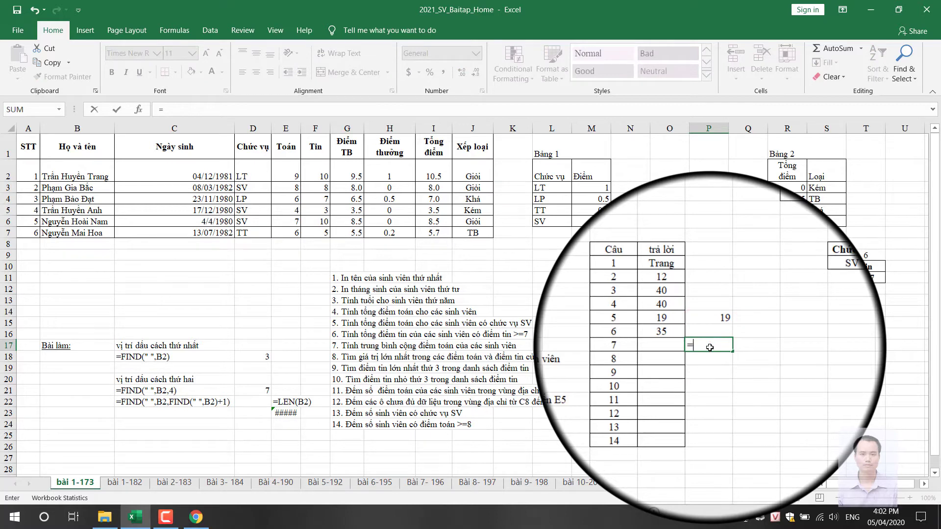
pyautogui.write('d')
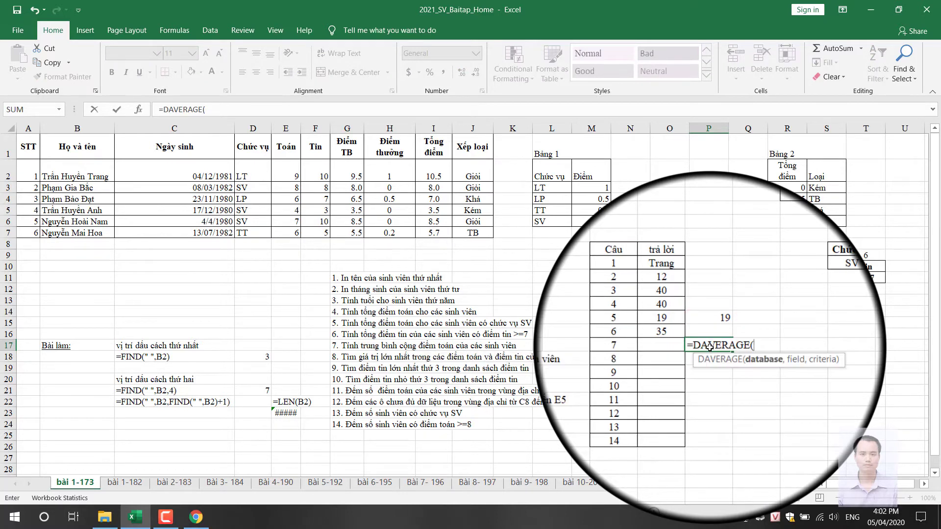
pyautogui.moveTo(31, 147)
pyautogui.mouseDown()
pyautogui.moveTo(444, 216)
pyautogui.moveTo(468, 233)
pyautogui.mouseUp()
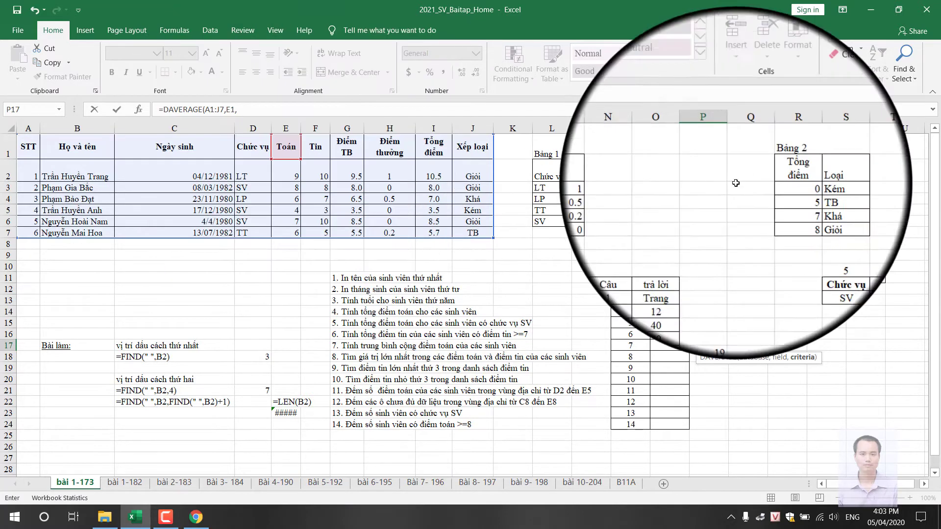
pyautogui.click(828, 267)
pyautogui.moveTo(831, 272); pyautogui.dragTo(831, 278)
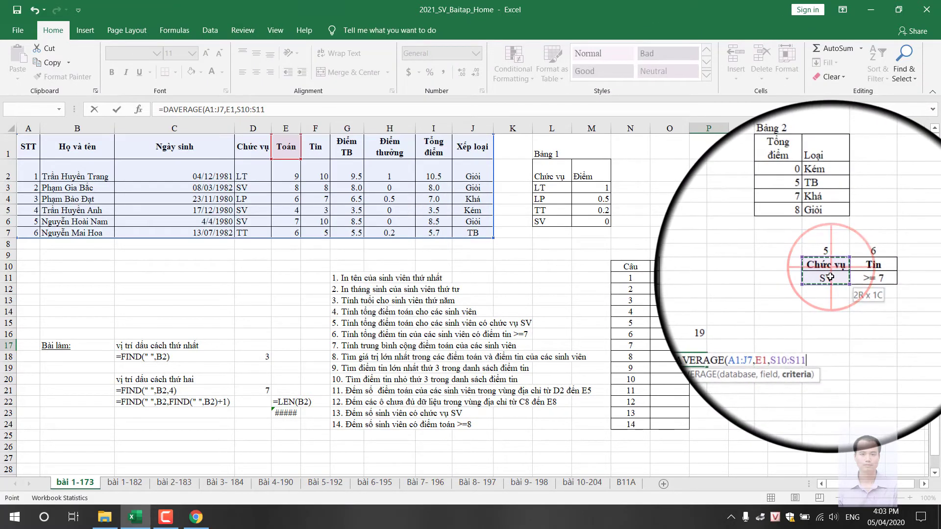
pyautogui.press('Return')
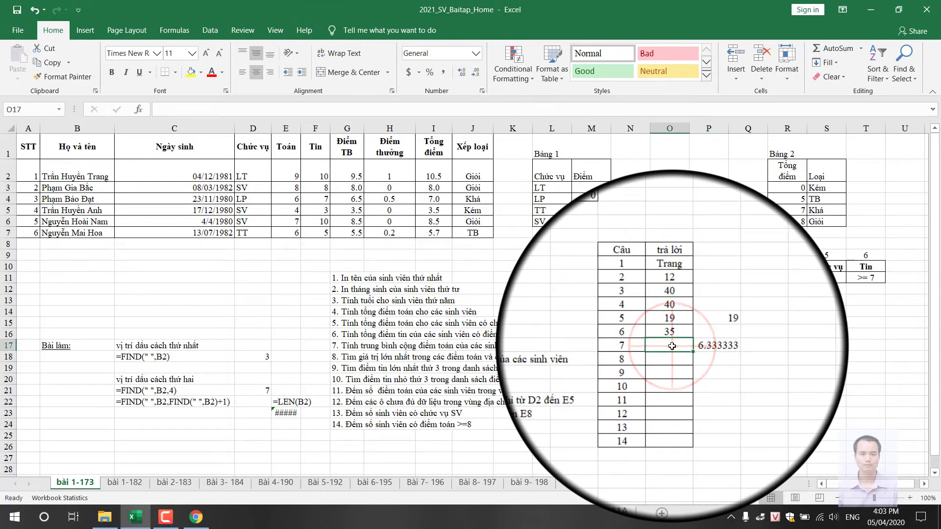
pyautogui.write('=')
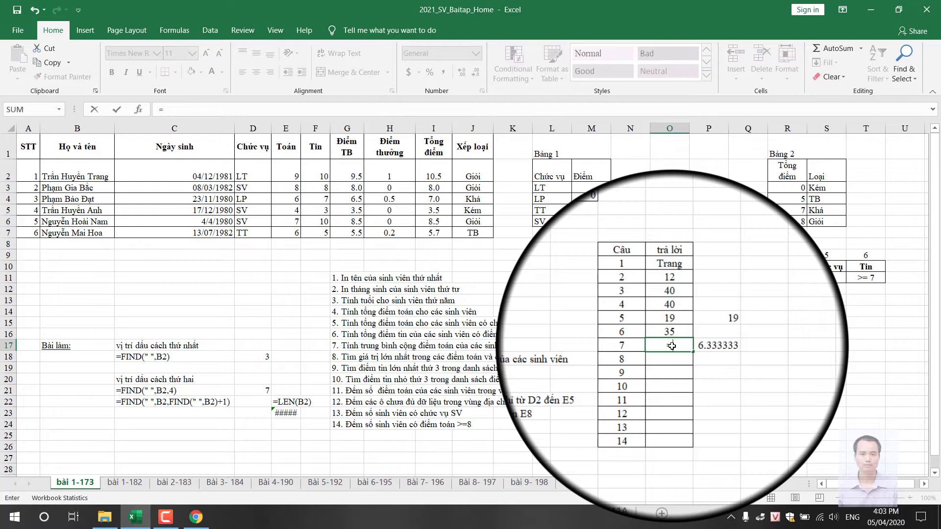
pyautogui.write('a')
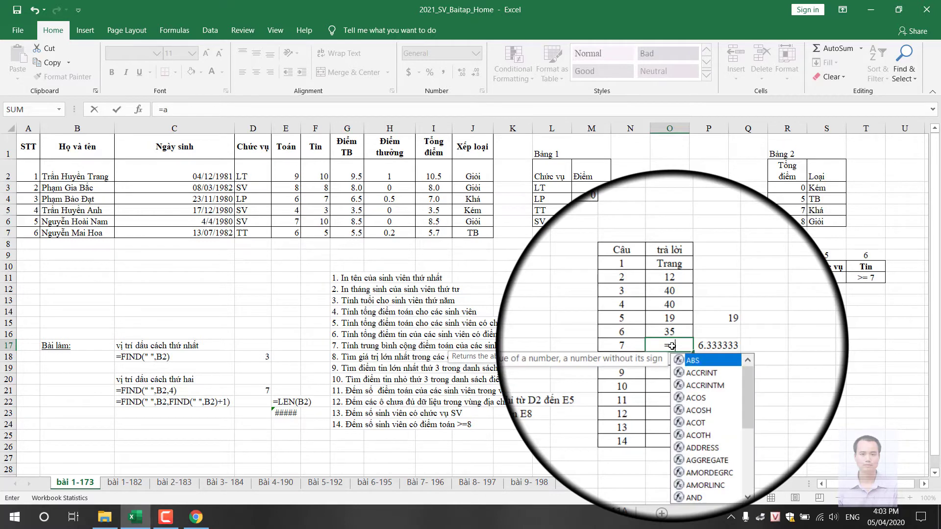
pyautogui.write('v')
# Step: Enter =AVERAGE(E2:E7) in O17 for 6.666667, then compare both question 7 formulas
pyautogui.press('Down')
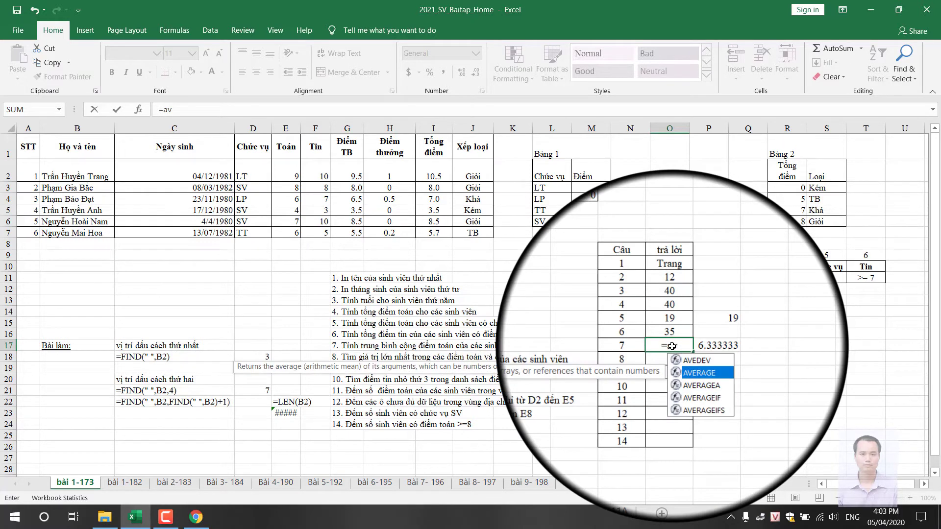
pyautogui.press('Tab')
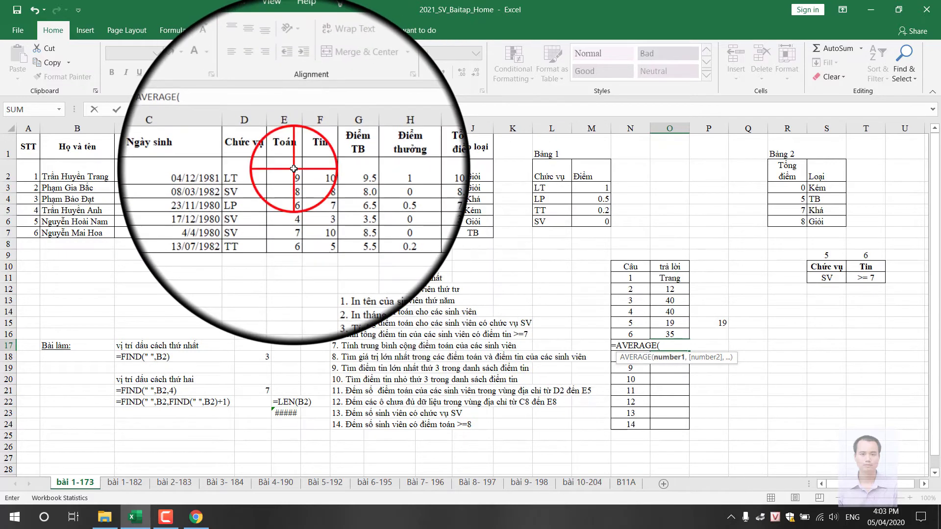
pyautogui.moveTo(290, 177); pyautogui.dragTo(290, 232)
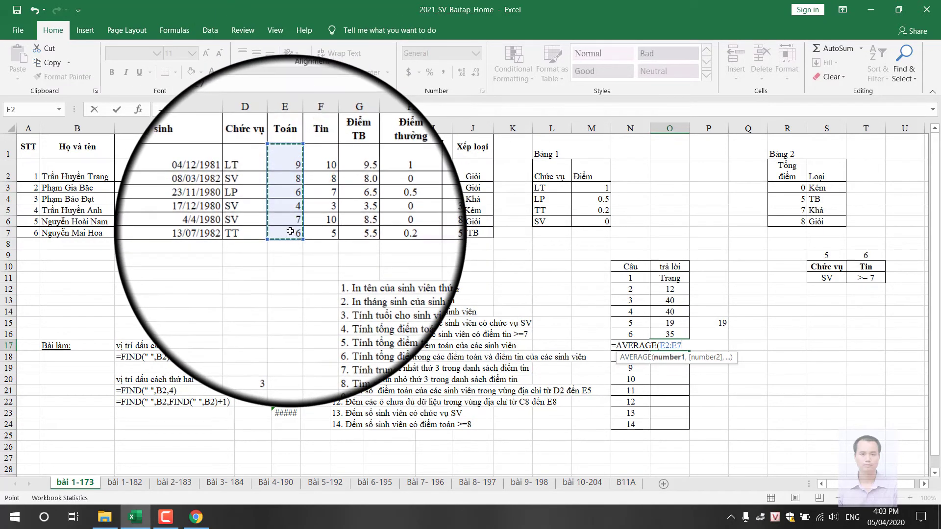
pyautogui.press('Return')
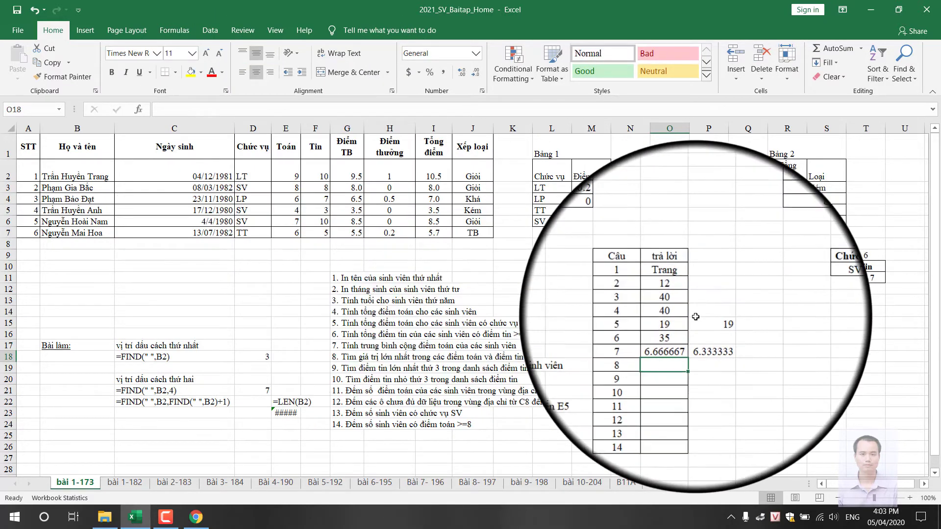
pyautogui.click(672, 346)
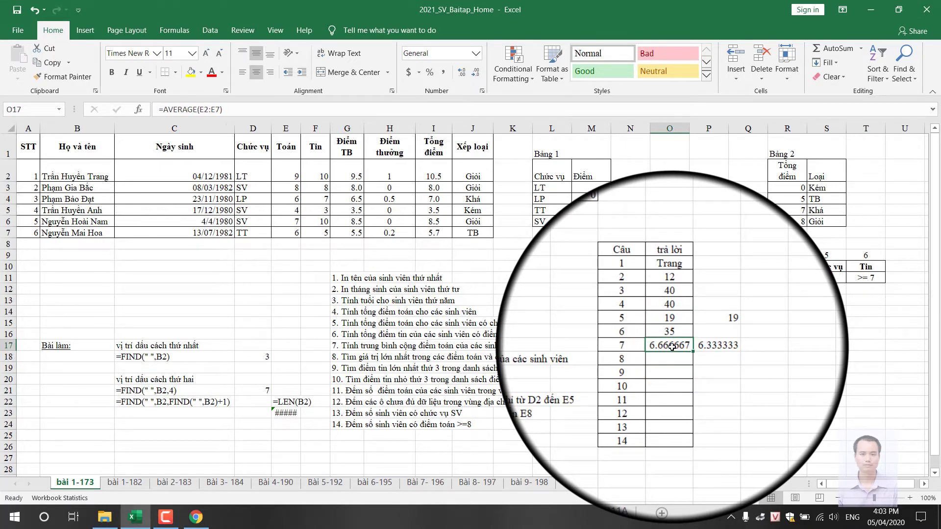
pyautogui.click(710, 347)
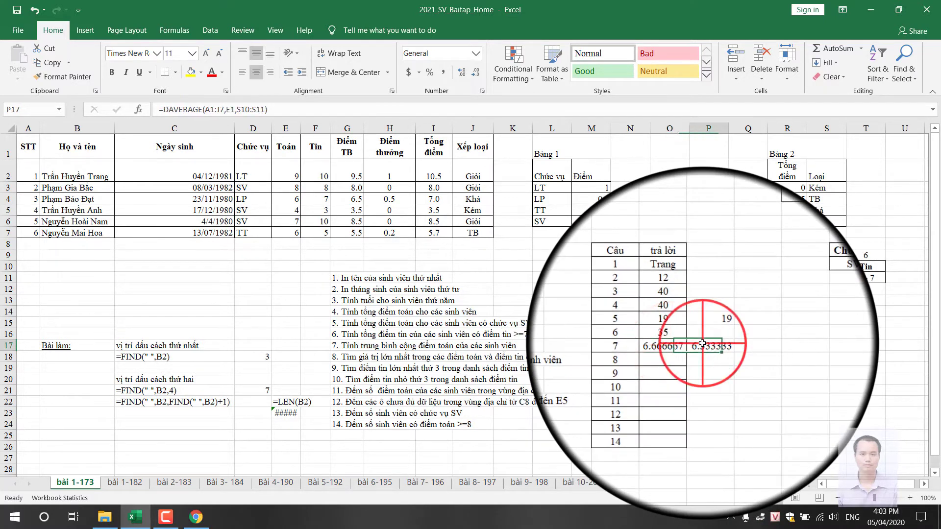
# Step: Format O17:P17 as Number with two decimals, showing 6.67 and 6.33
pyautogui.click(466, 343)
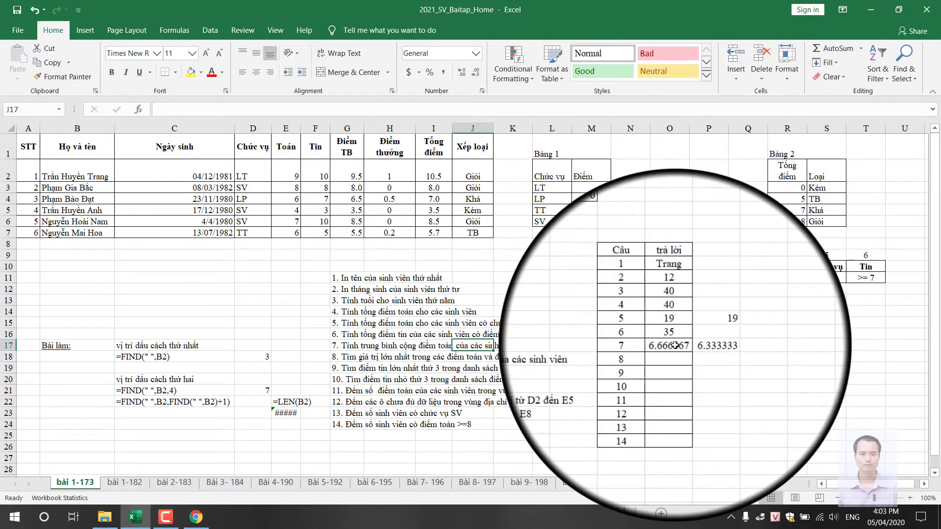
pyautogui.click(674, 345)
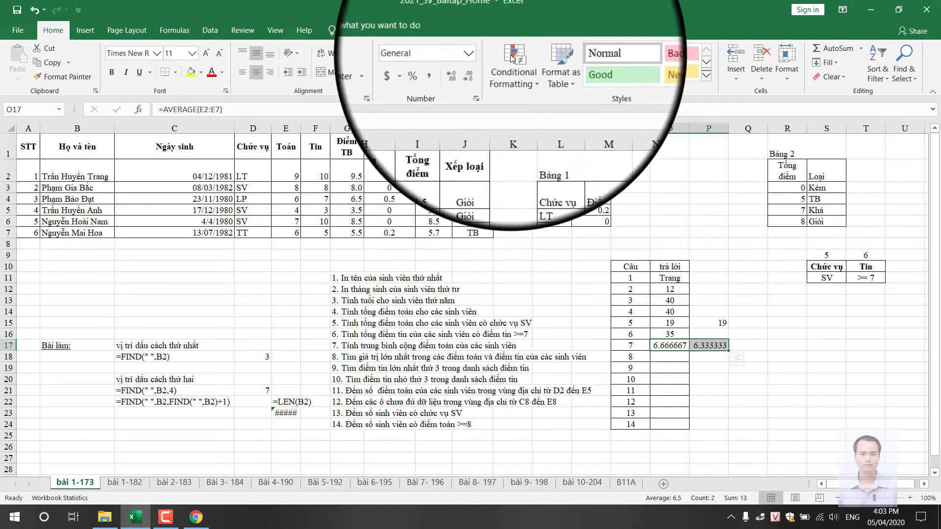
pyautogui.click(475, 71)
pyautogui.click(476, 71)
pyautogui.click(476, 71)
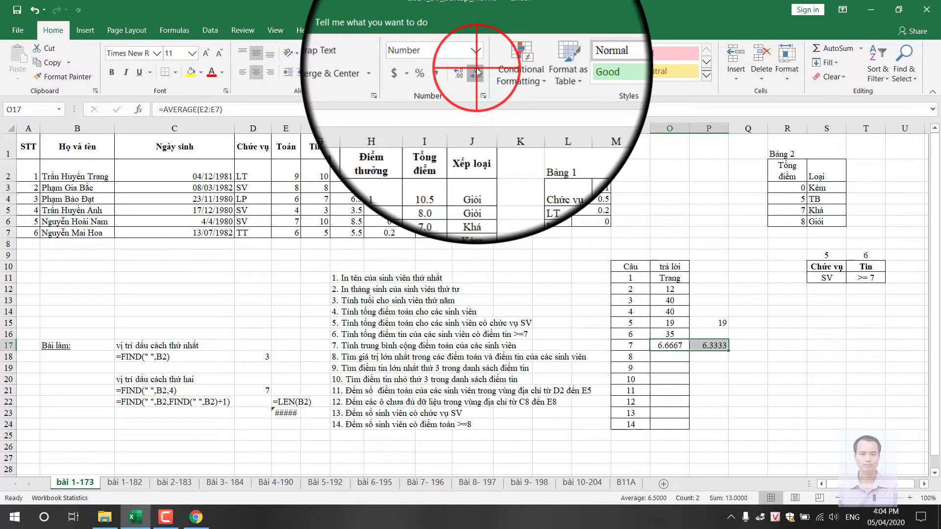
pyautogui.click(475, 71)
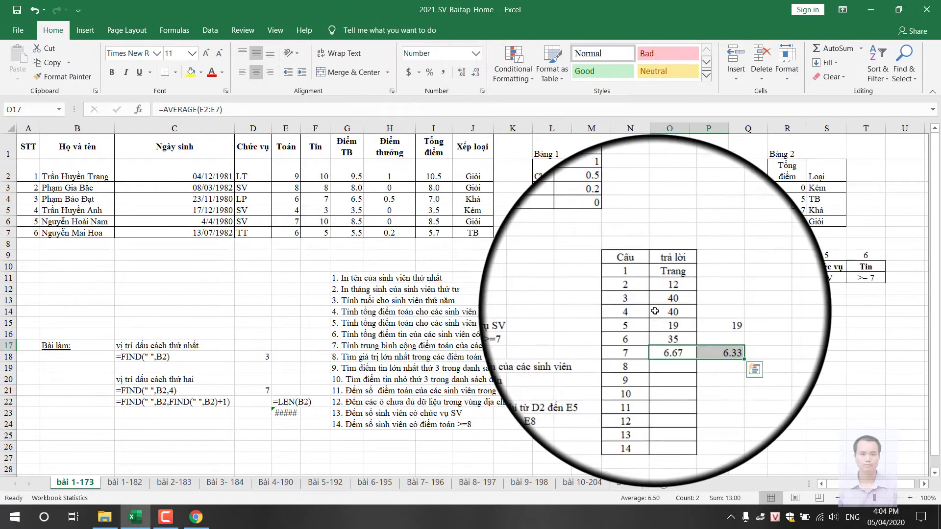
pyautogui.click(714, 377)
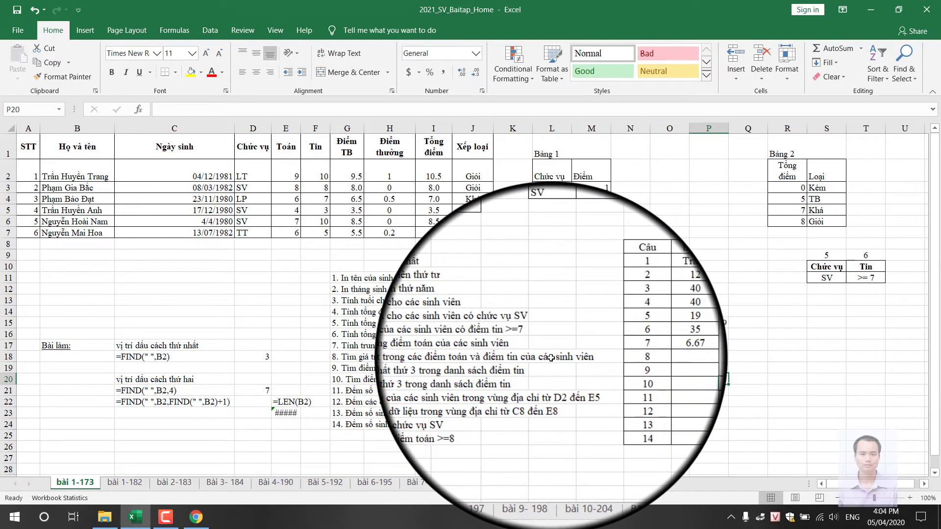
# Step: Enter =MAX(E2:E7) in O18, giving the highest Toán score, 9
pyautogui.click(669, 358)
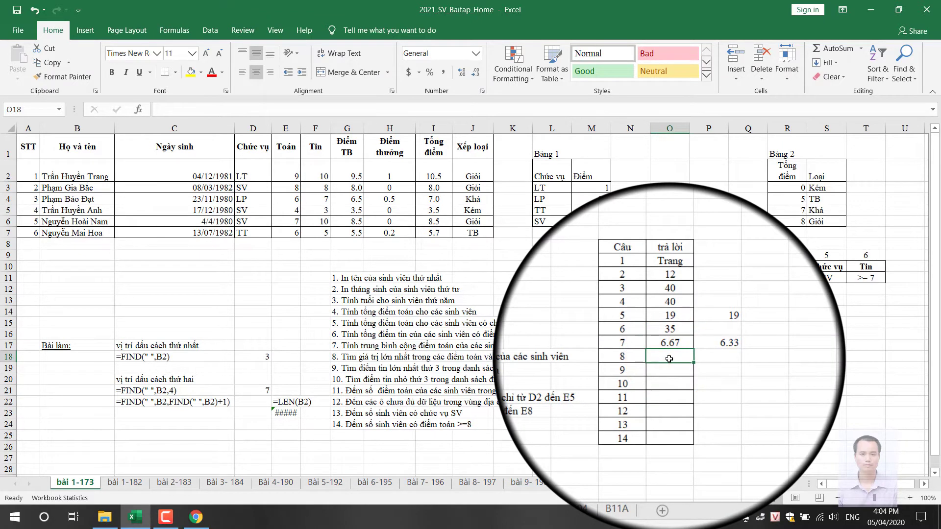
pyautogui.click(784, 334)
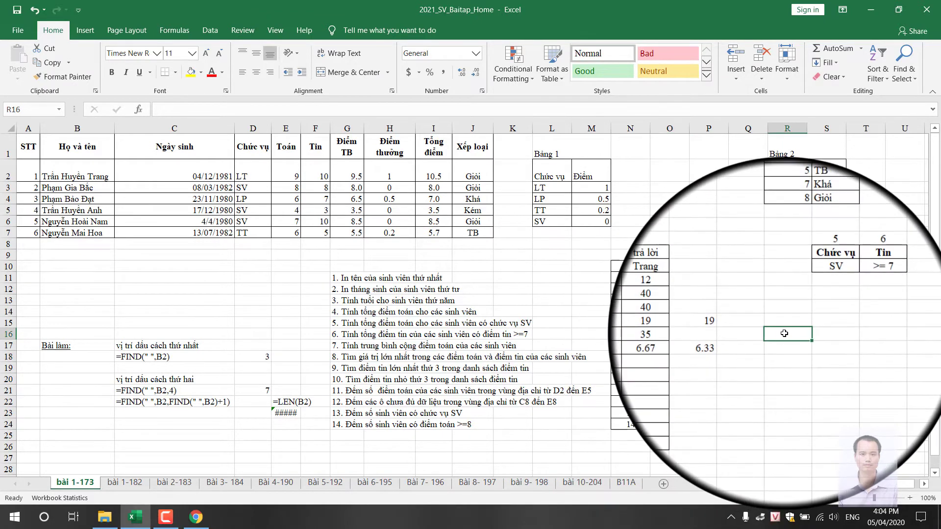
pyautogui.click(678, 357)
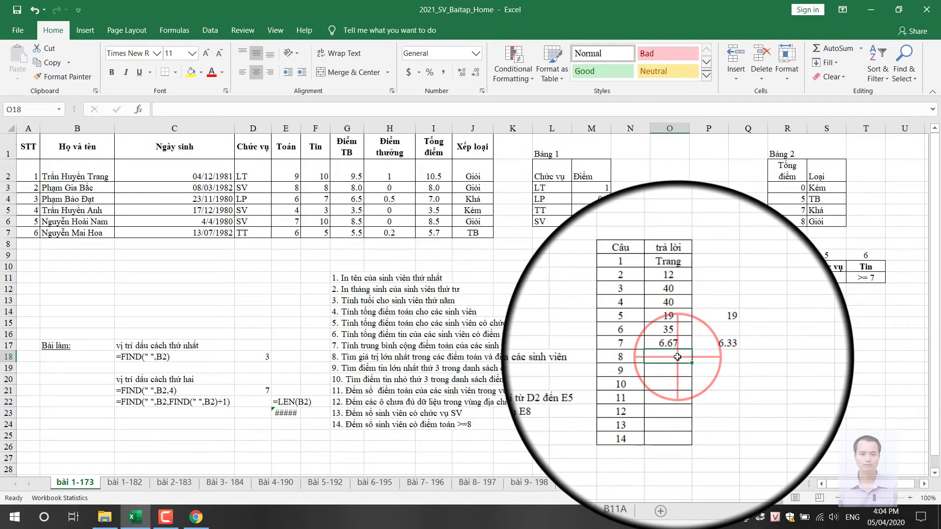
pyautogui.write('=')
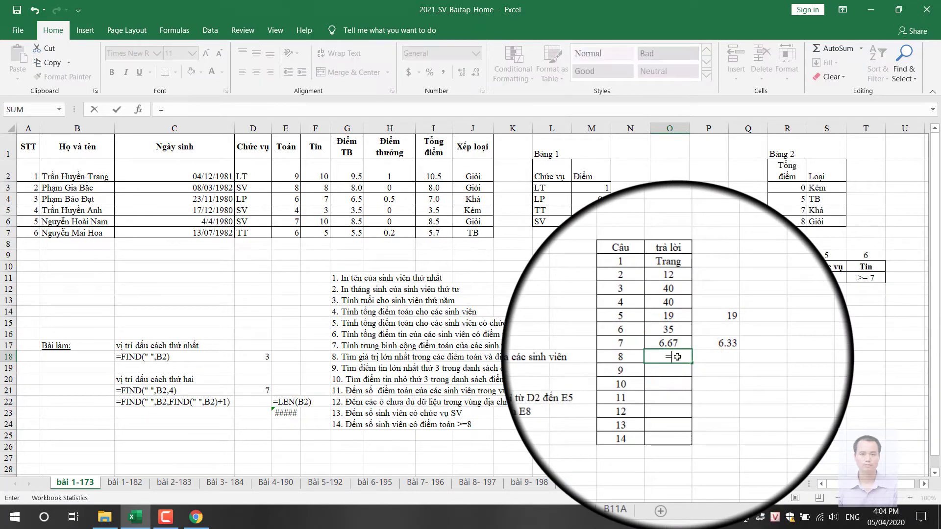
pyautogui.write('max(')
pyautogui.click(287, 165)
pyautogui.moveTo(286, 165); pyautogui.dragTo(293, 230)
pyautogui.write(')')
pyautogui.press('Return')
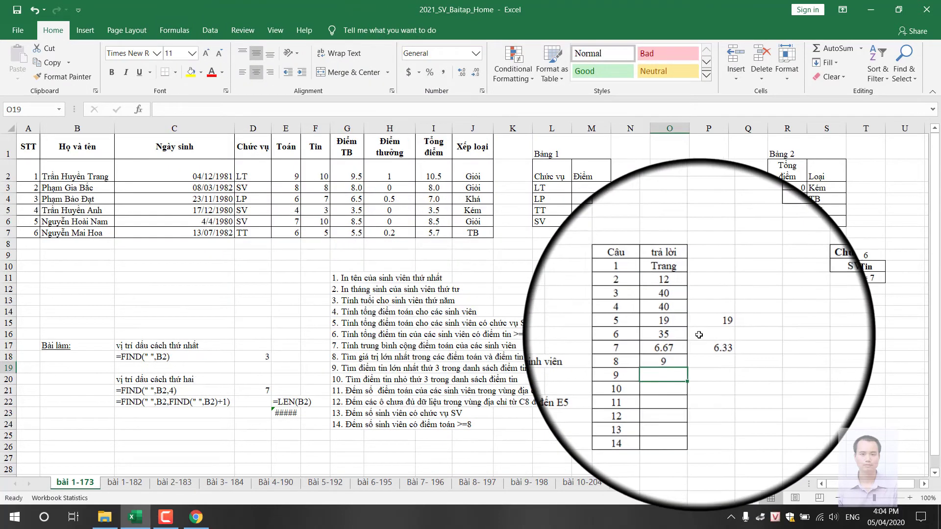
# Step: Enter =MAX(F2:F7) in P18, giving the highest Tin score, 10
pyautogui.click(704, 357)
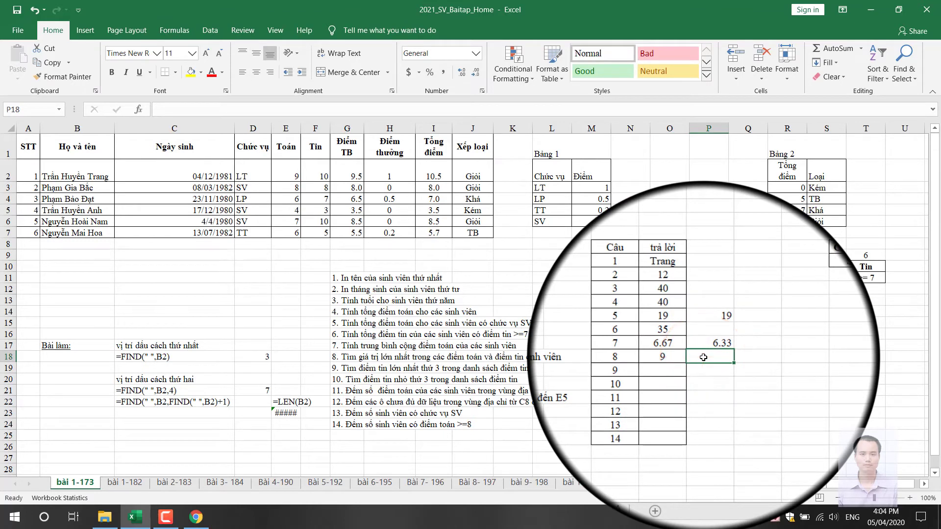
pyautogui.write('m=mã')
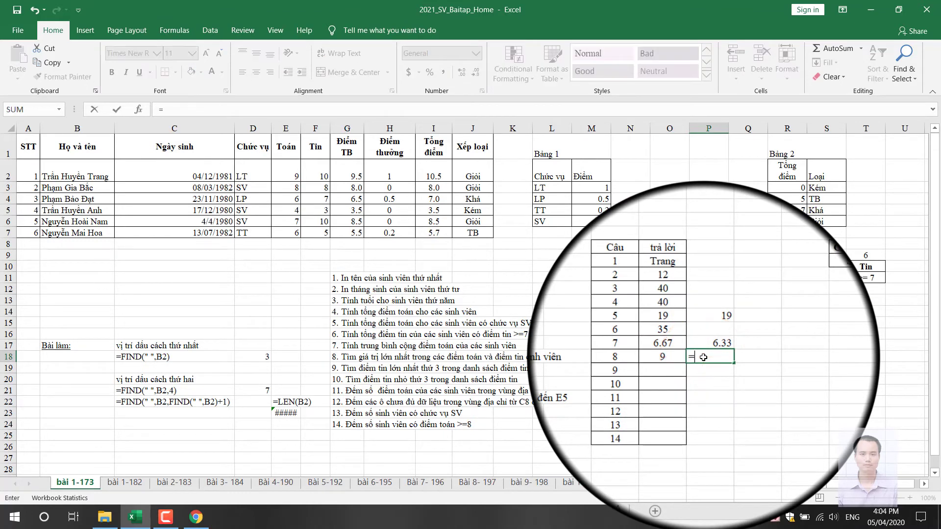
pyautogui.write('x')
pyautogui.press('Tab')
pyautogui.moveTo(317, 155); pyautogui.dragTo(316, 233)
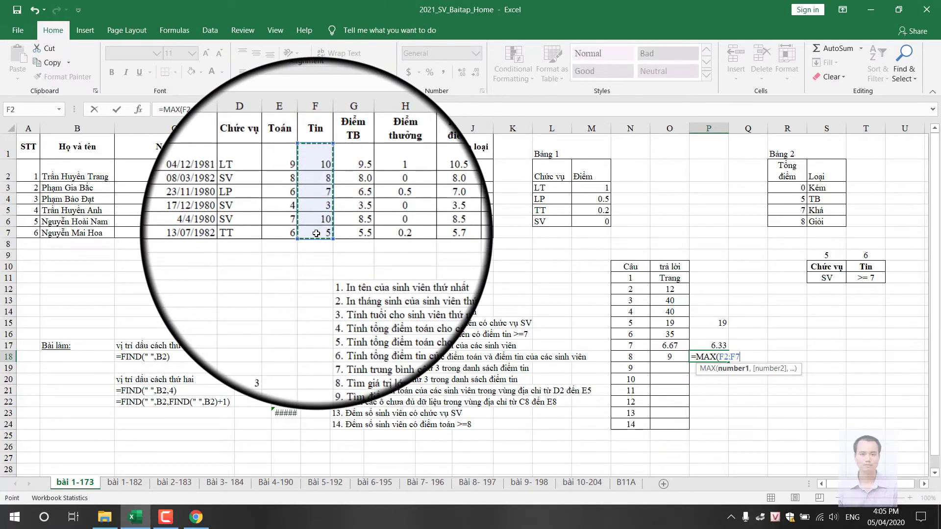
pyautogui.press('Return')
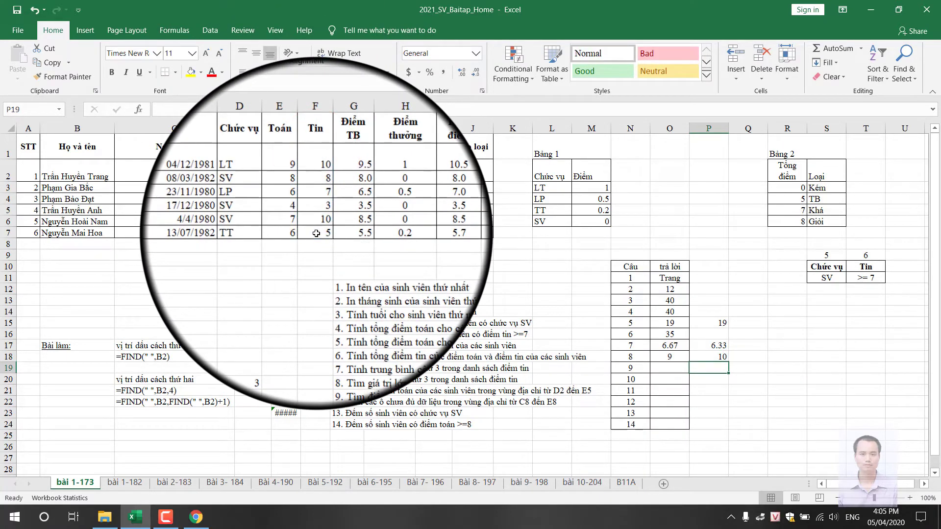
# Step: Enter =LARGE(F2:F7,3) in O19 for the third-highest Tin score, 8
pyautogui.press('Left')
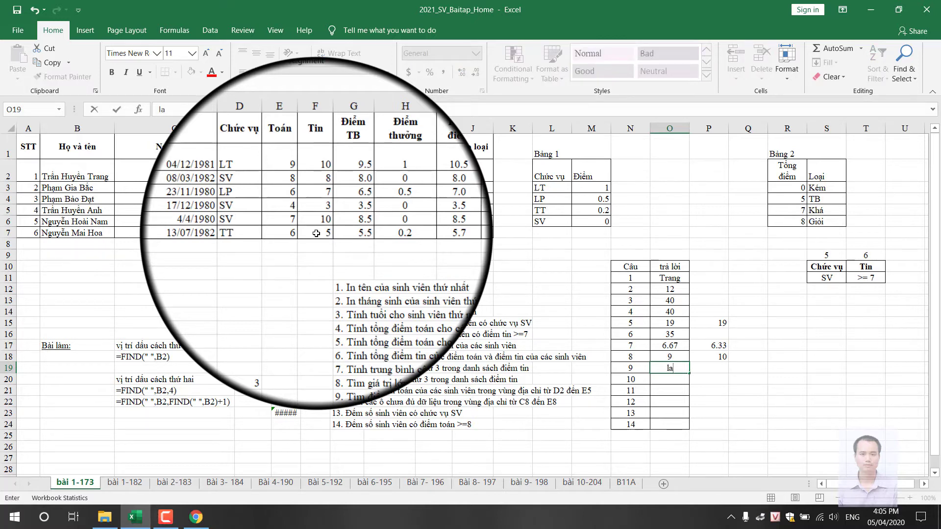
pyautogui.write('=la')
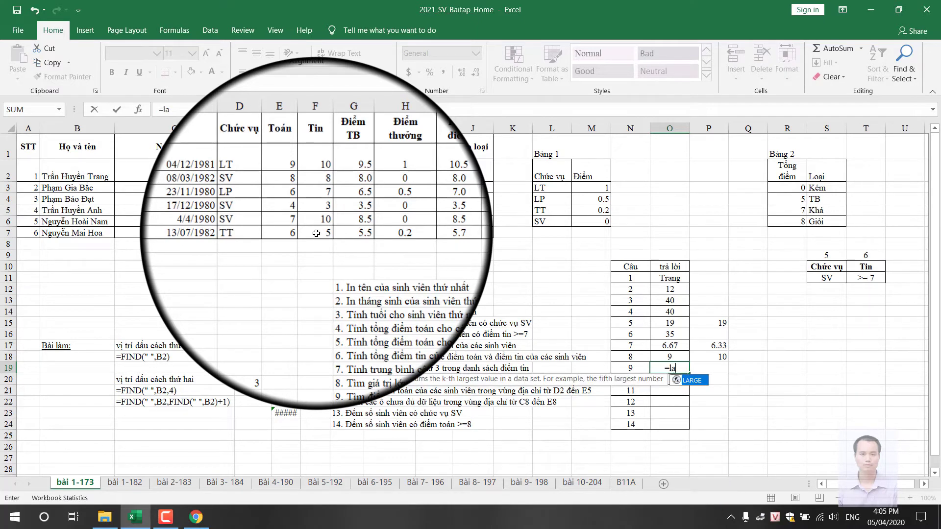
pyautogui.press('Tab')
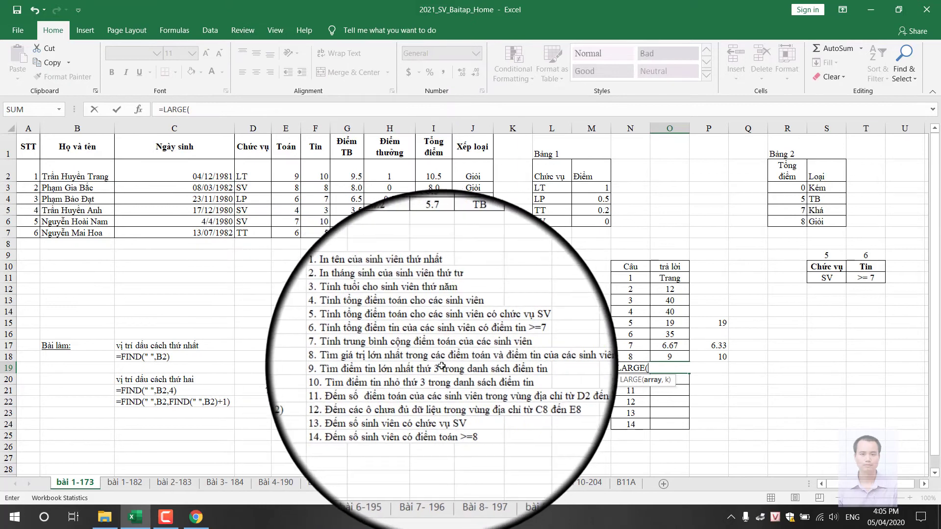
pyautogui.moveTo(318, 164); pyautogui.dragTo(317, 234)
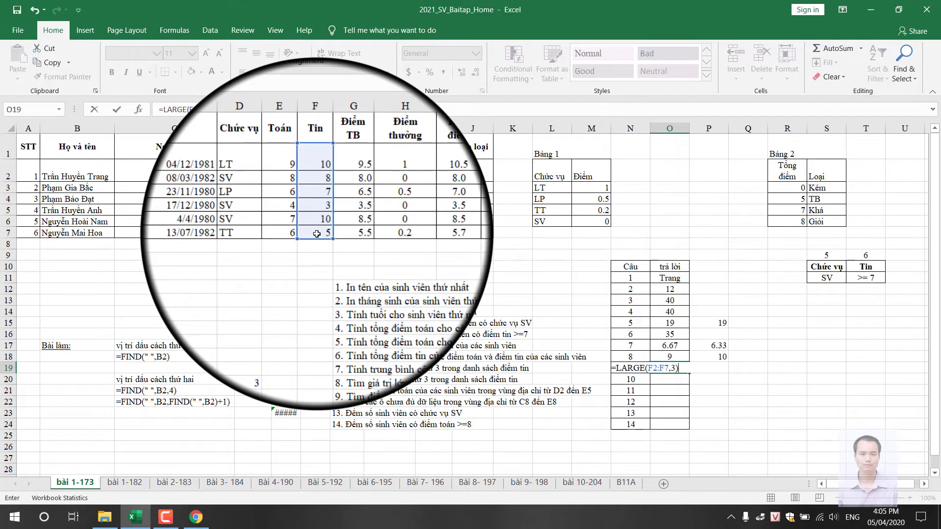
pyautogui.press('Return')
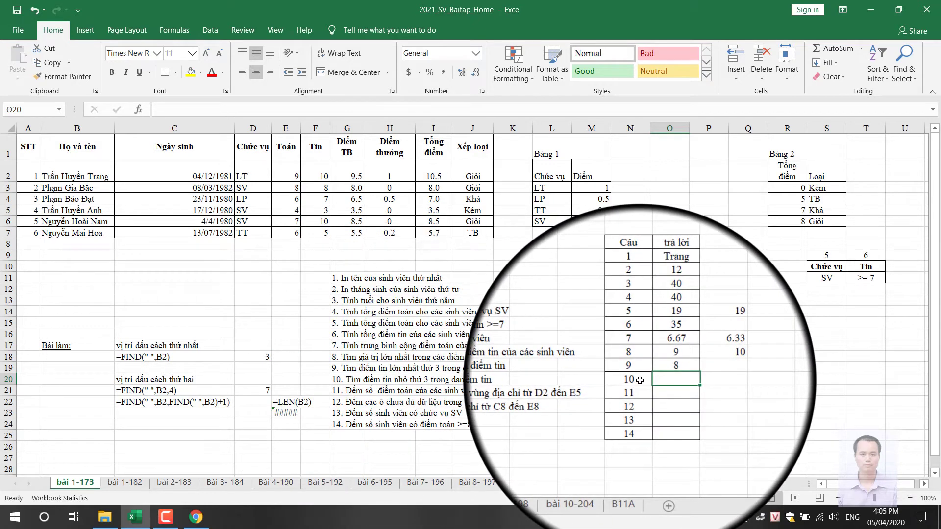
# Step: Enter =SMALL(F2:F7,3) in O20 for the third-smallest Tin score, 7
pyautogui.write('=smal')
pyautogui.press('Tab')
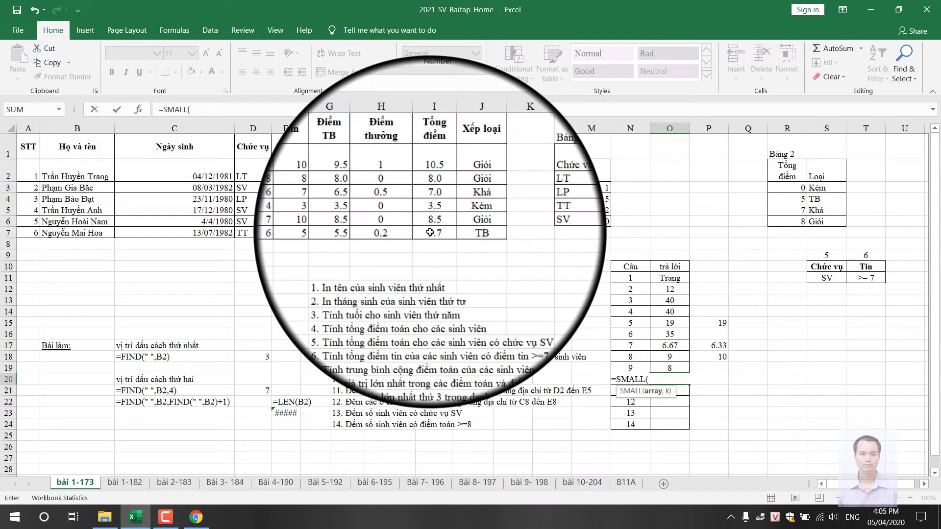
pyautogui.moveTo(315, 150); pyautogui.dragTo(315, 231)
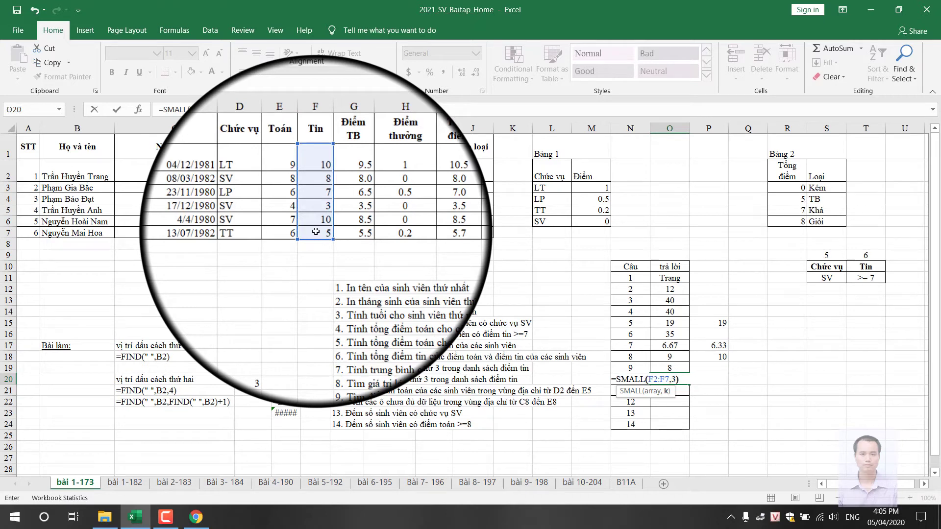
pyautogui.press('Return')
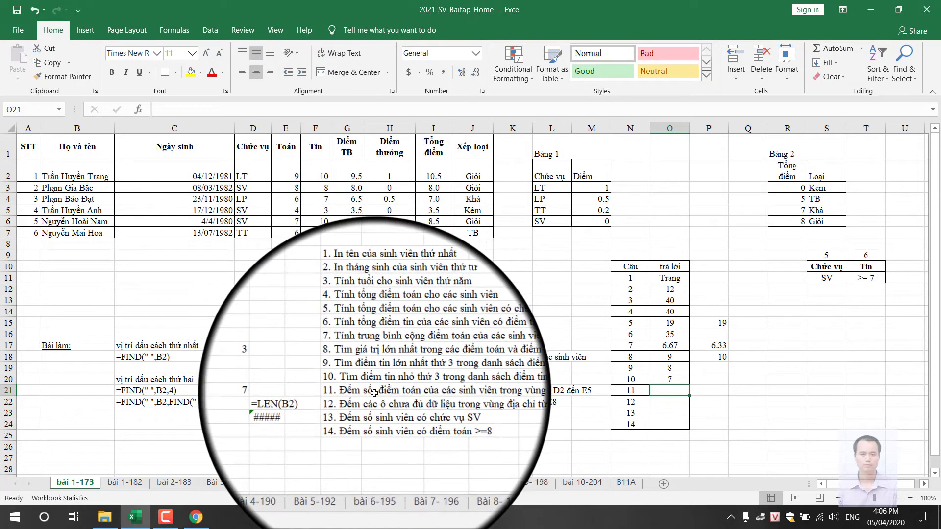
# Step: Remove the extra space after 'số' in question 11's text in G21
pyautogui.click(348, 391)
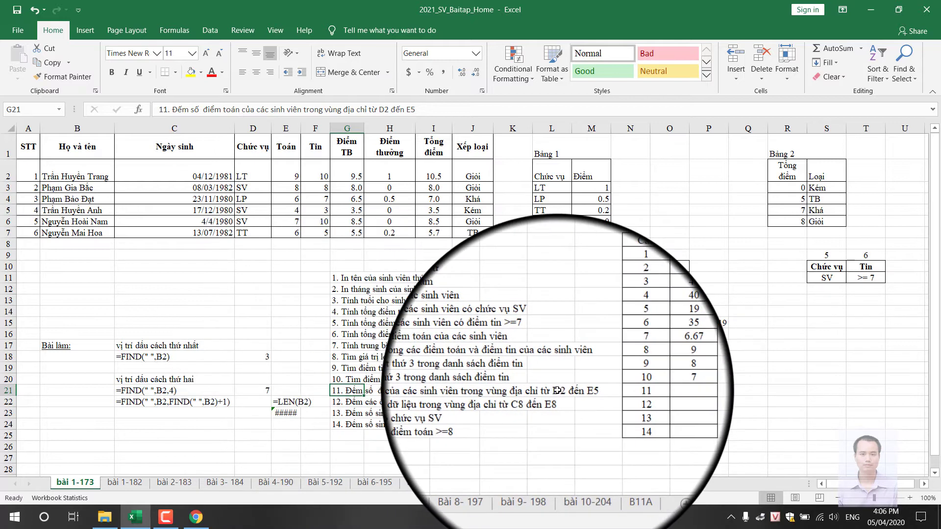
pyautogui.press('F2')
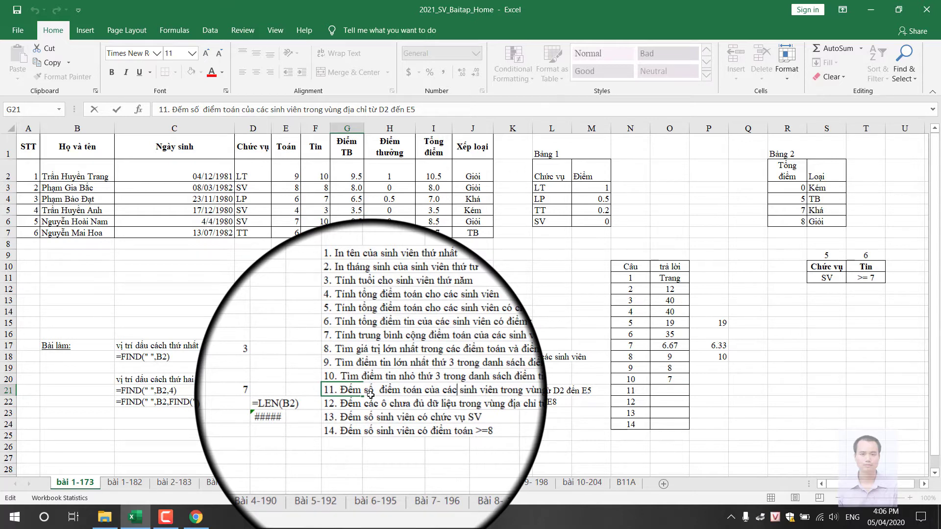
pyautogui.press('BackSpace')
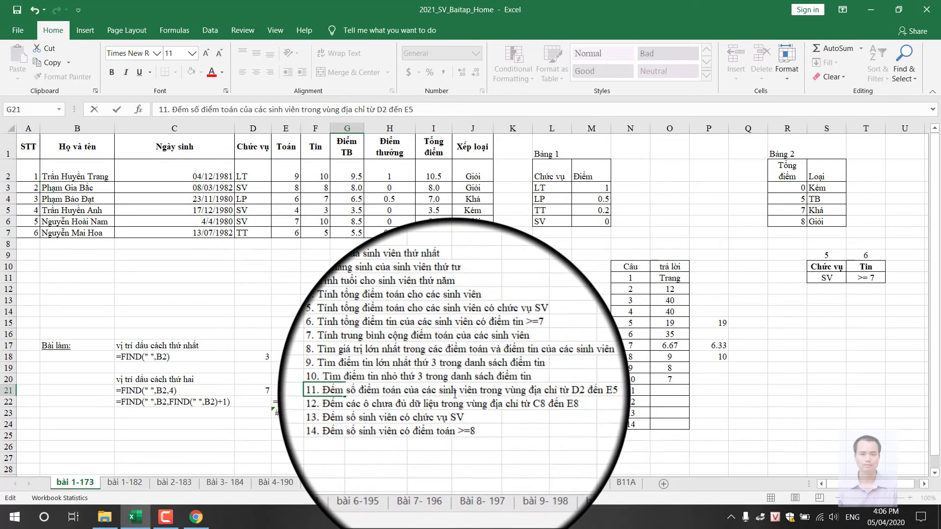
pyautogui.press('Return')
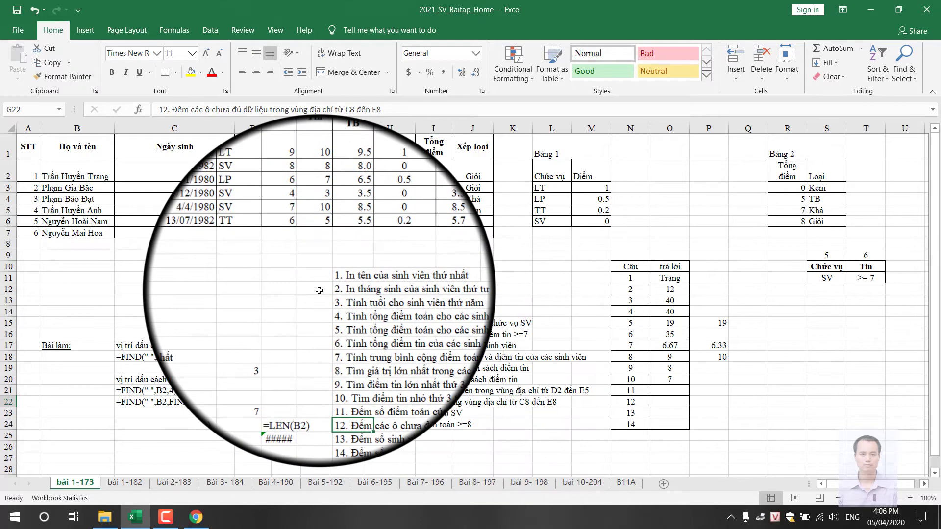
# Step: After checking range D2:E7, change question 11's range end from E5 to E7
pyautogui.click(584, 403)
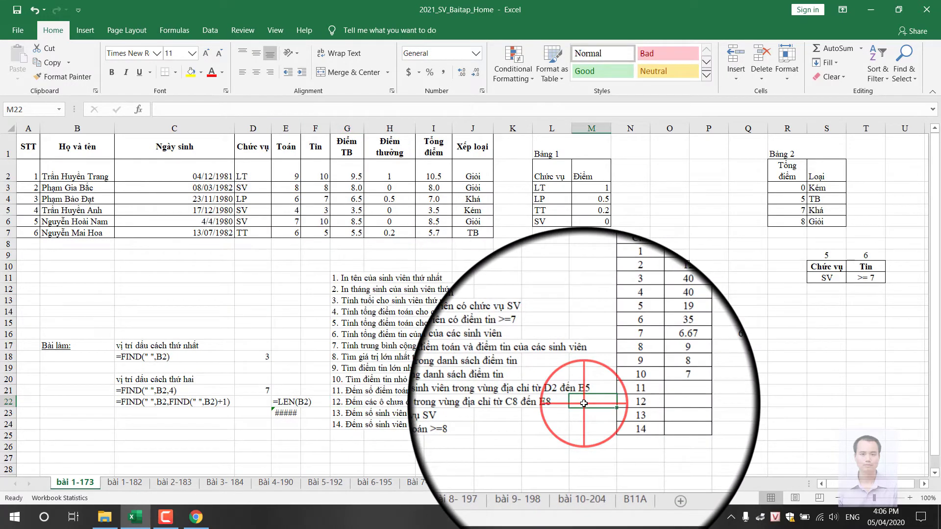
pyautogui.click(562, 394)
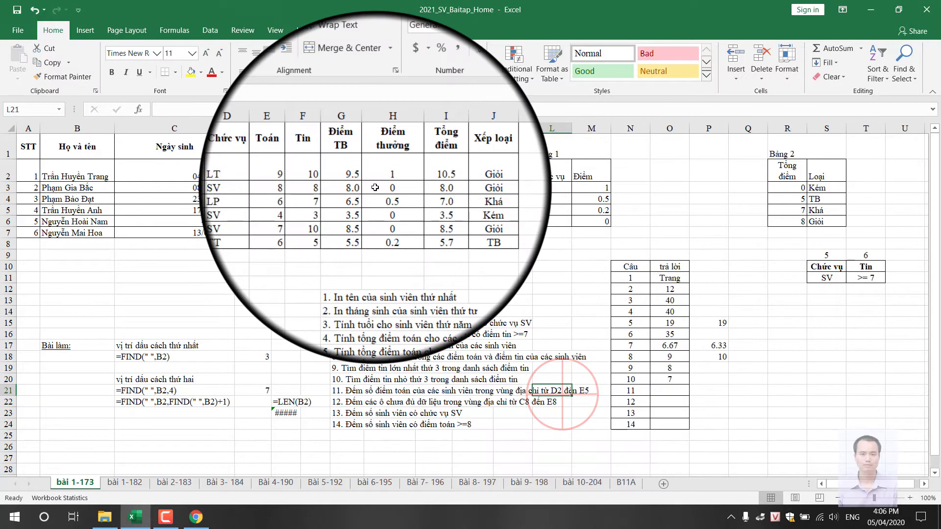
pyautogui.click(292, 173)
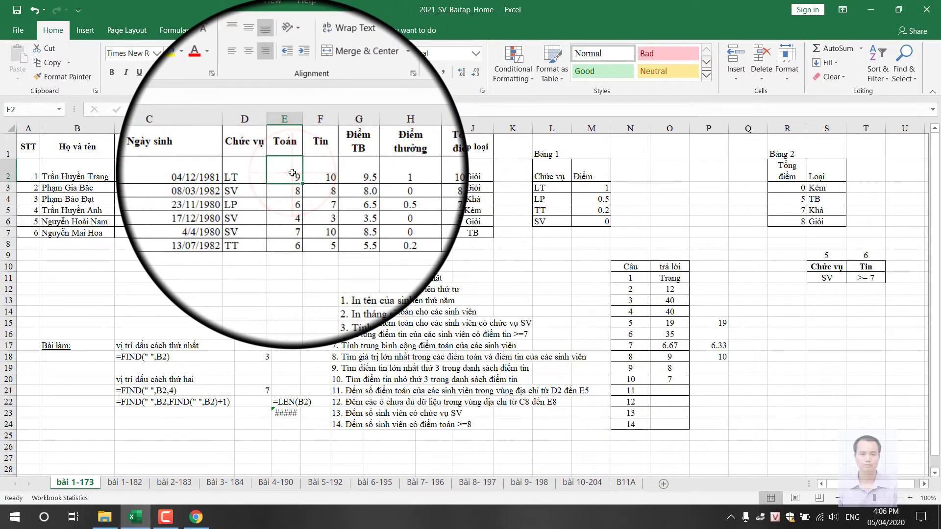
pyautogui.moveTo(245, 176); pyautogui.dragTo(289, 229)
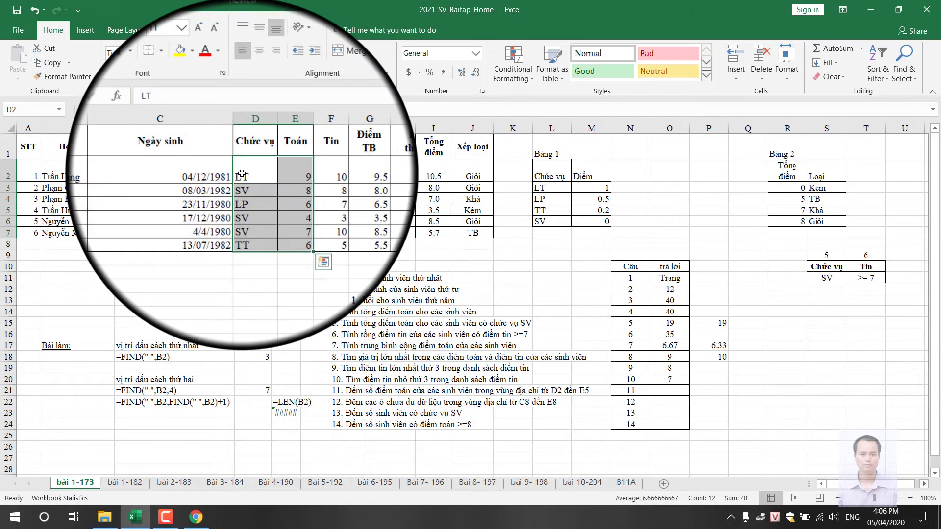
pyautogui.click(539, 391)
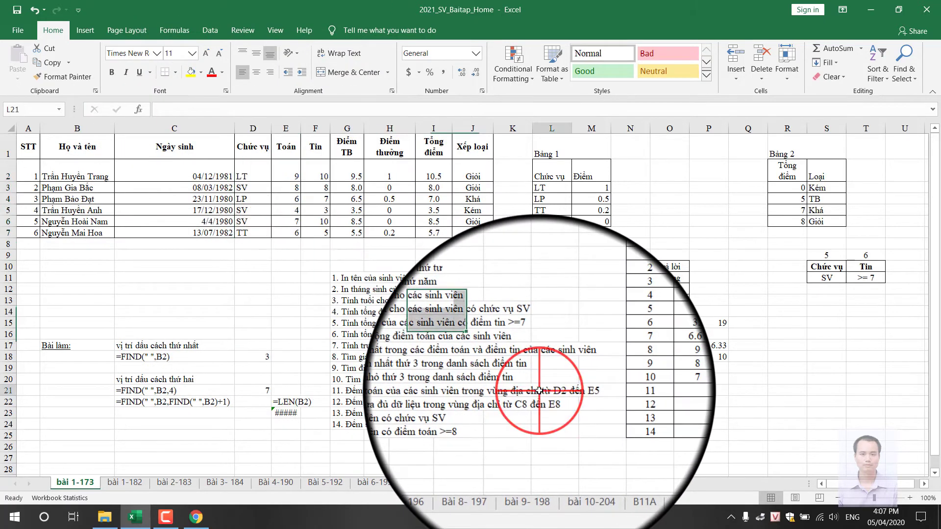
pyautogui.click(603, 385)
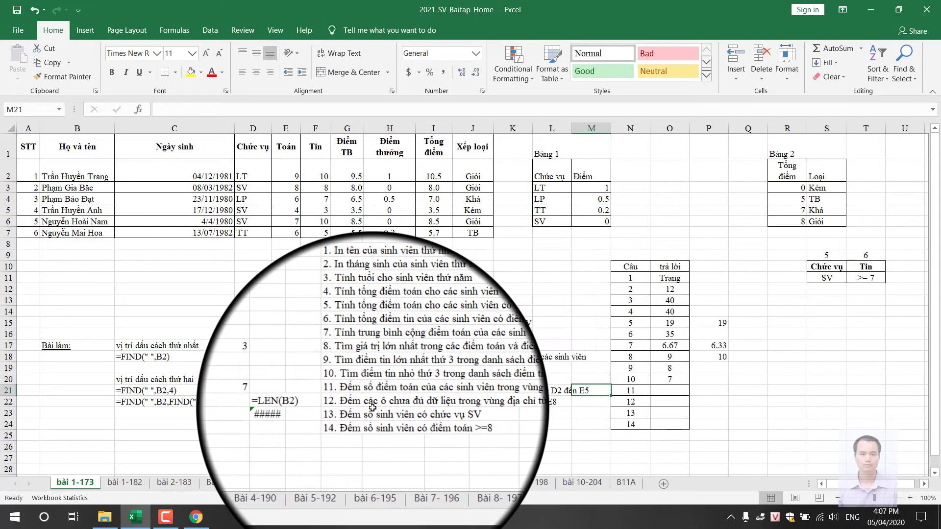
pyautogui.click(354, 391)
pyautogui.press('F2')
pyautogui.press('BackSpace')
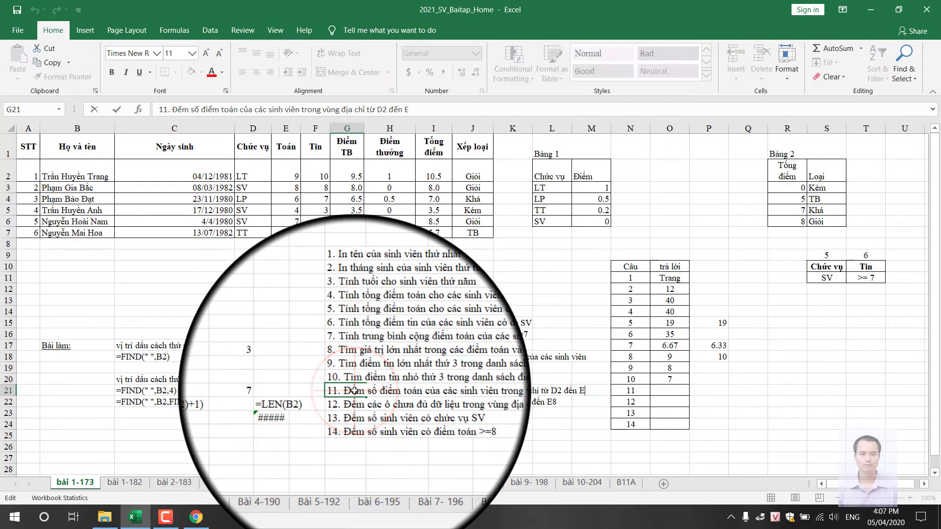
pyautogui.write('7')
pyautogui.press('Return')
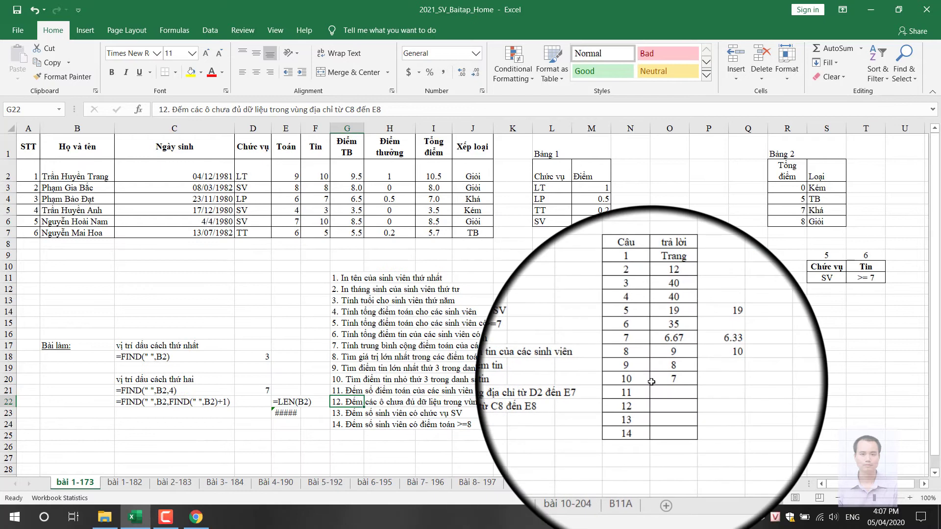
# Step: Start a DCOUNT formula in O21, replacing the initial SUM and COUNT attempts
pyautogui.click(680, 393)
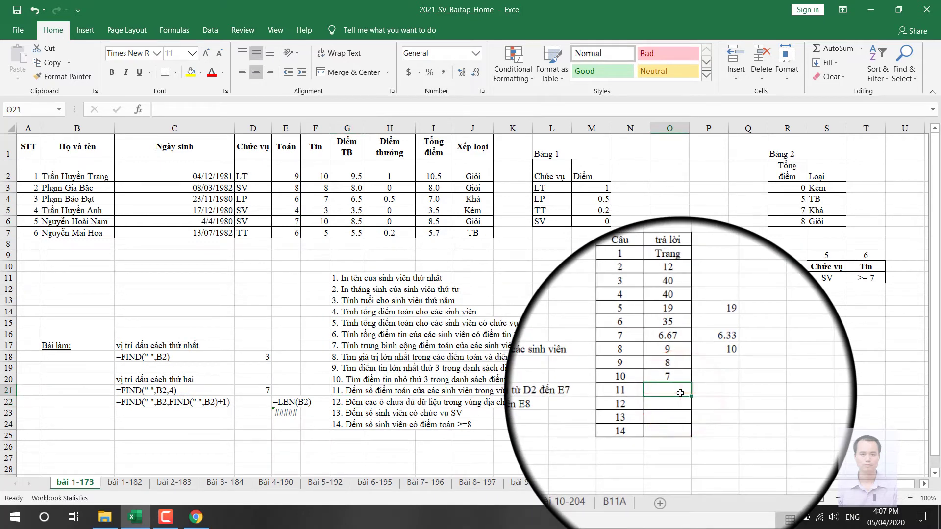
pyautogui.write('=')
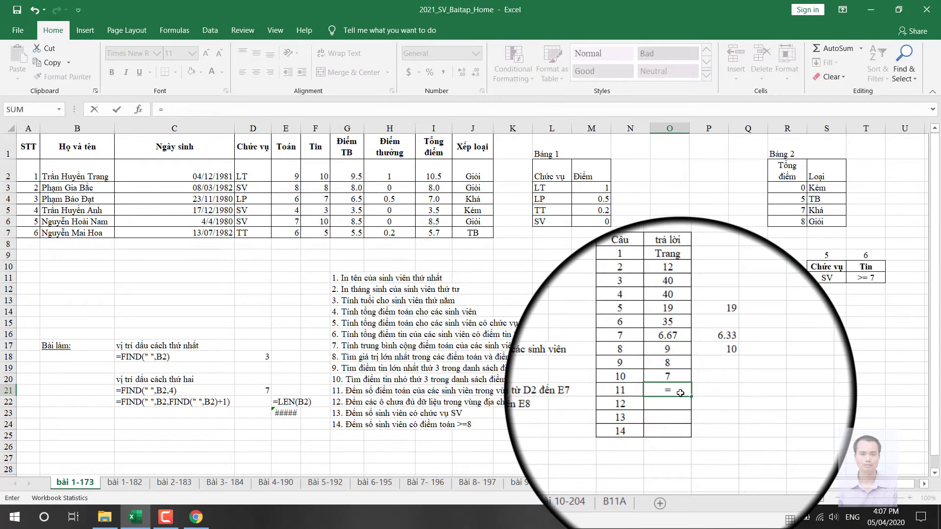
pyautogui.write('sum')
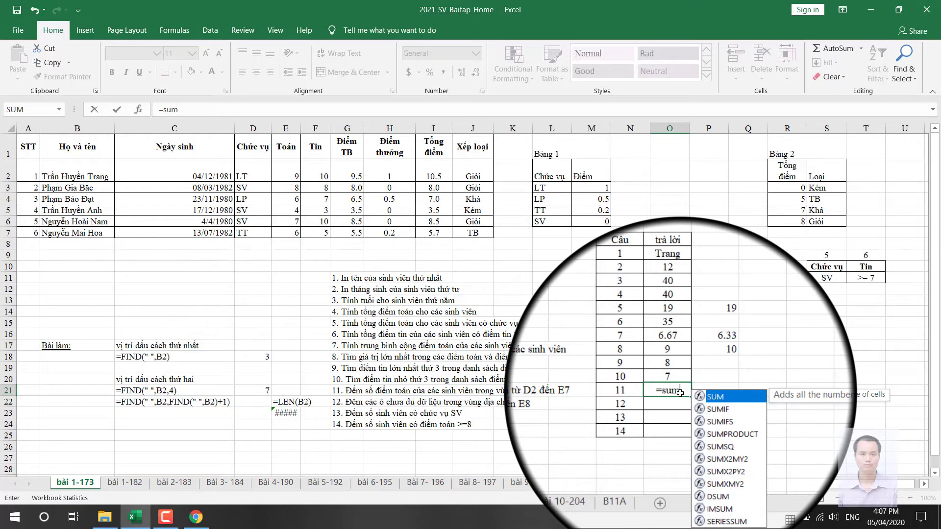
pyautogui.press('BackSpace')
pyautogui.press('BackSpace')
pyautogui.press('BackSpace')
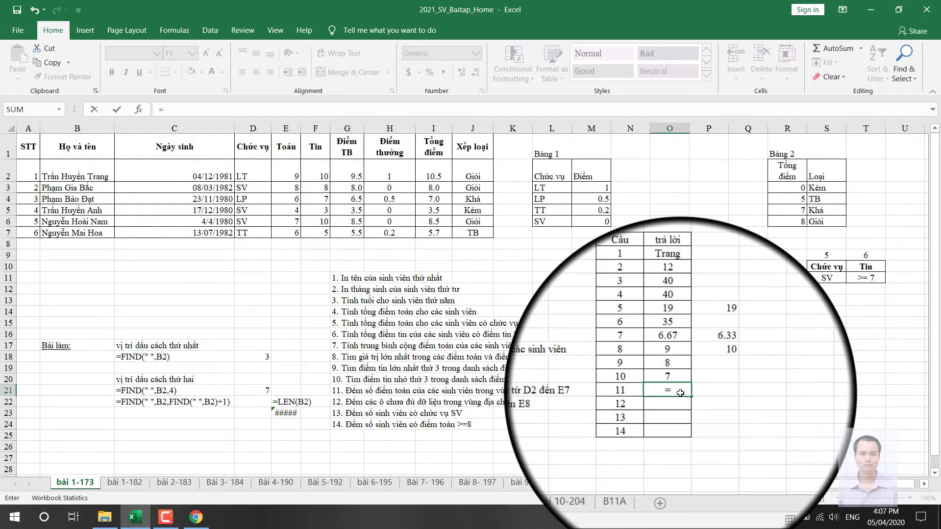
pyautogui.write('coun')
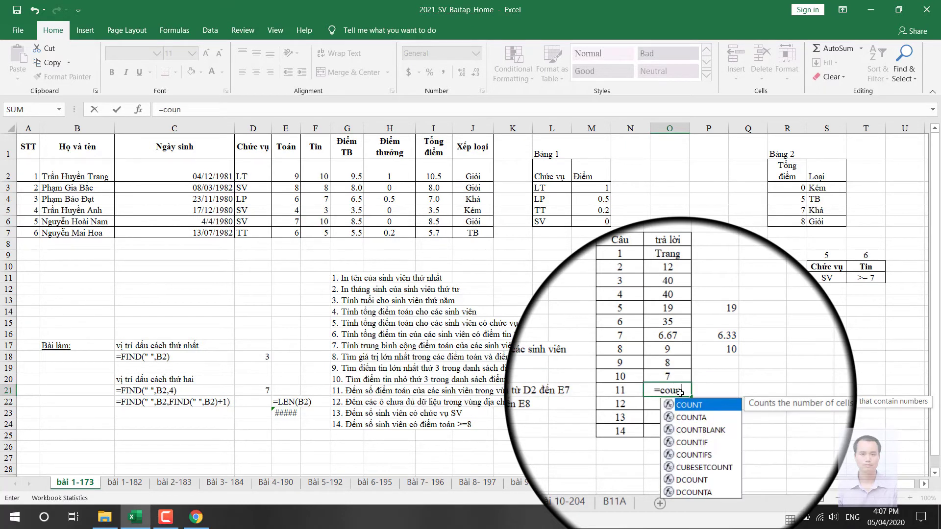
pyautogui.press('Down')
pyautogui.press('Down')
pyautogui.press('Down')
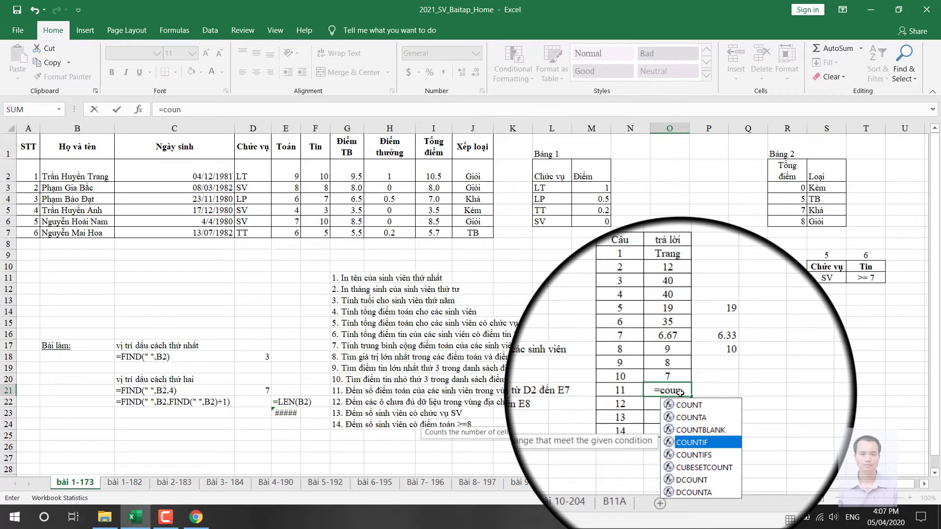
pyautogui.press('BackSpace')
pyautogui.press('BackSpace')
pyautogui.press('BackSpace')
pyautogui.press('BackSpace')
pyautogui.write('dc')
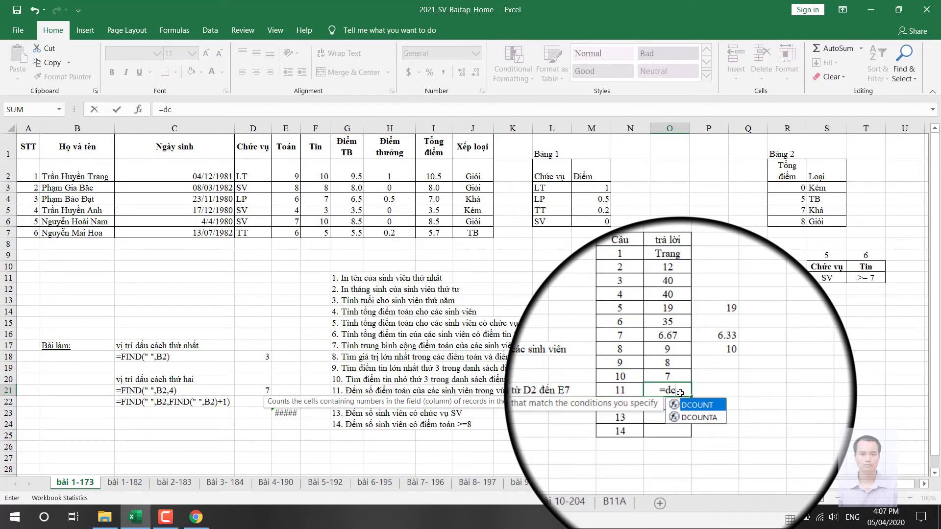
pyautogui.press('Tab')
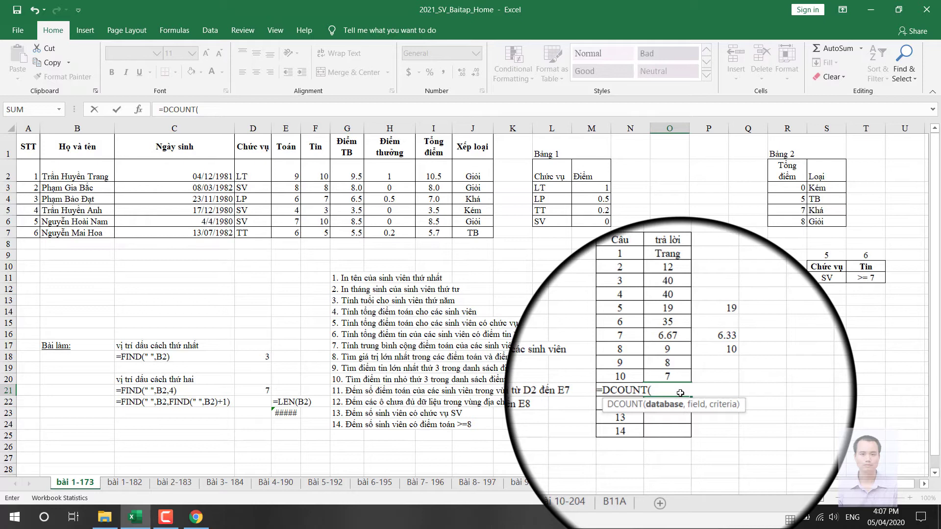
# Step: Complete =DCOUNT(D1:E7,E1,S10:S11) so question 11 shows 3, then mark the empty row 8
pyautogui.click(252, 174)
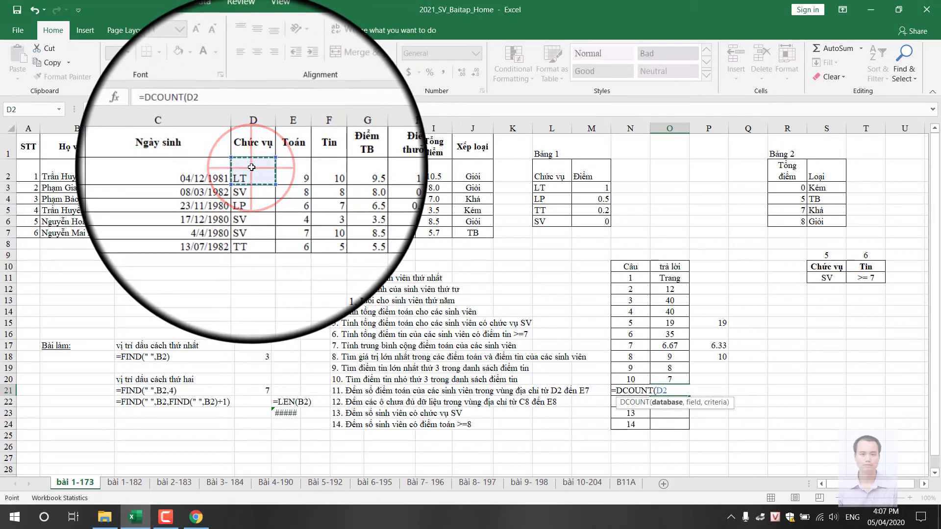
pyautogui.moveTo(252, 152); pyautogui.dragTo(289, 230)
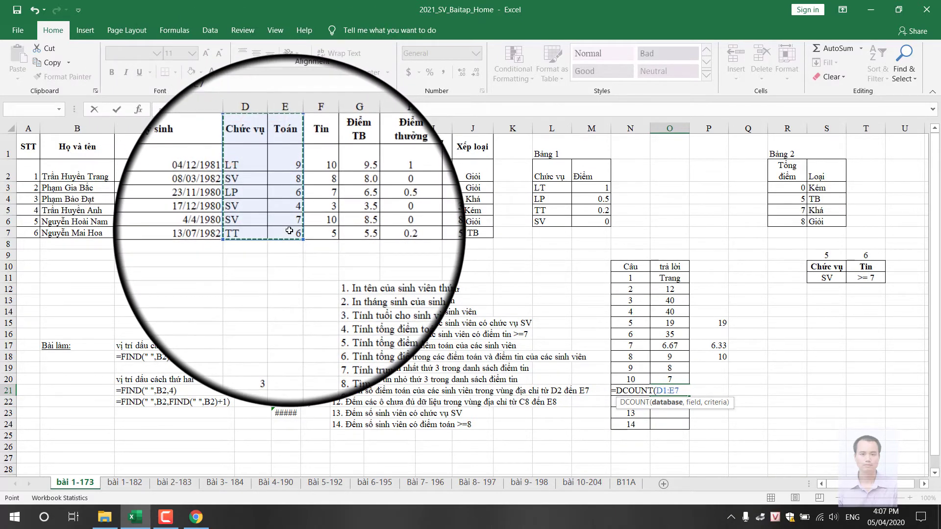
pyautogui.click(292, 153)
pyautogui.write(',')
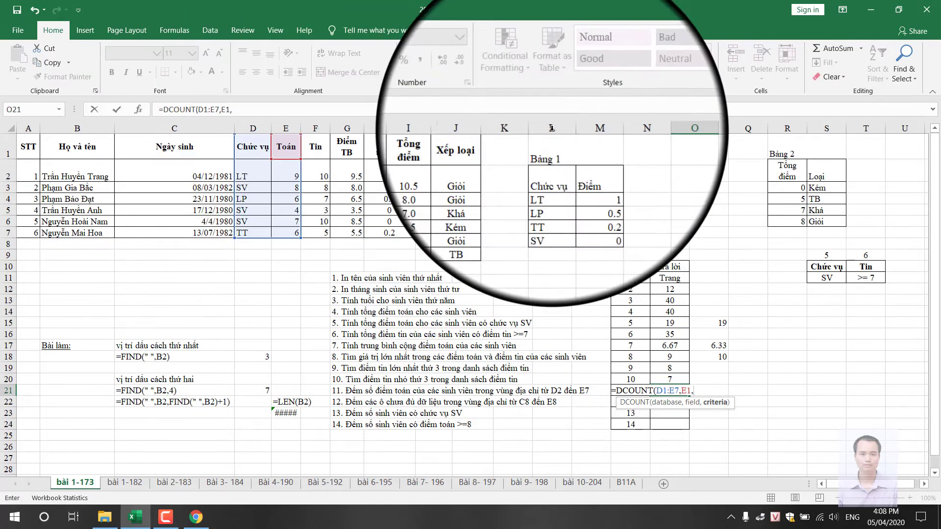
pyautogui.click(825, 268)
pyautogui.moveTo(825, 268); pyautogui.dragTo(824, 277)
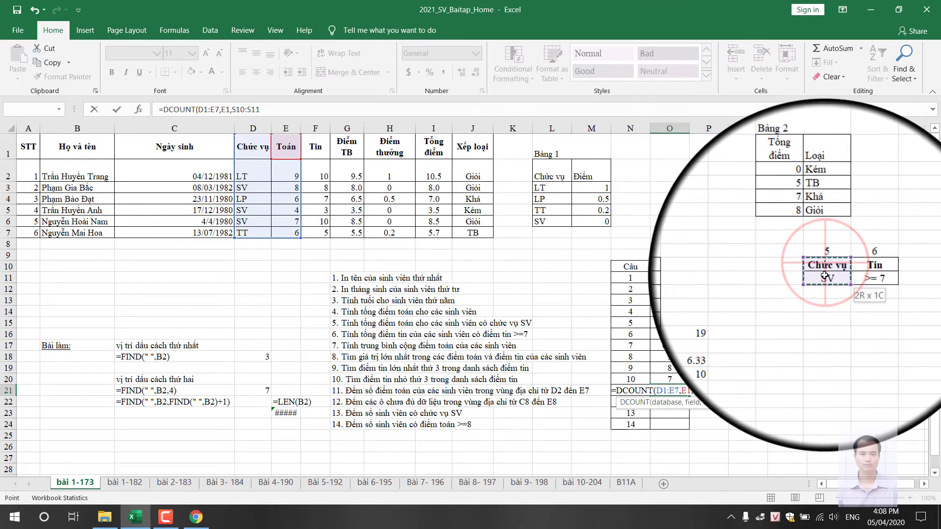
pyautogui.press('Return')
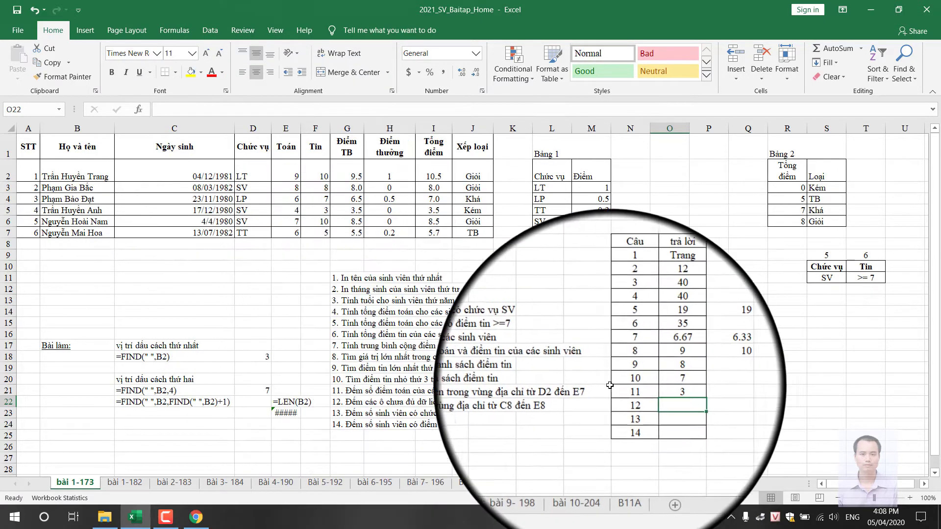
pyautogui.click(674, 391)
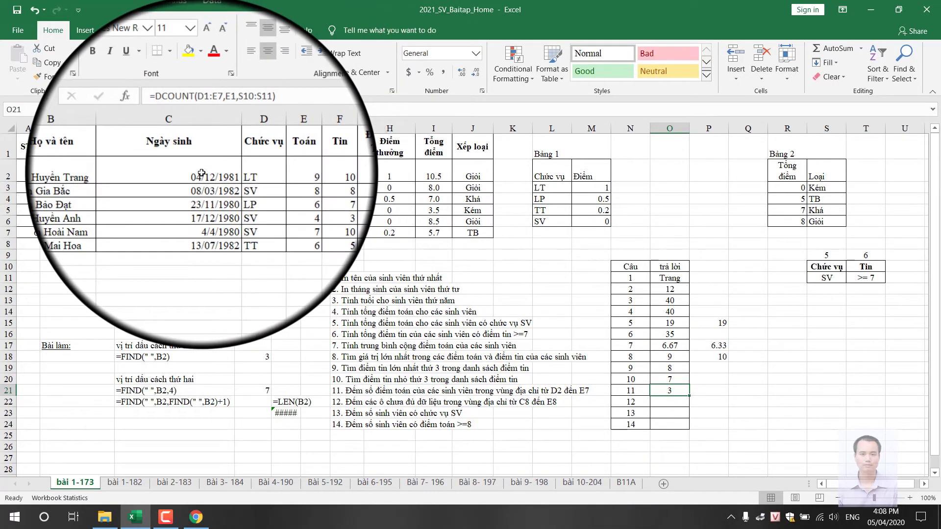
pyautogui.moveTo(190, 239); pyautogui.dragTo(420, 244)
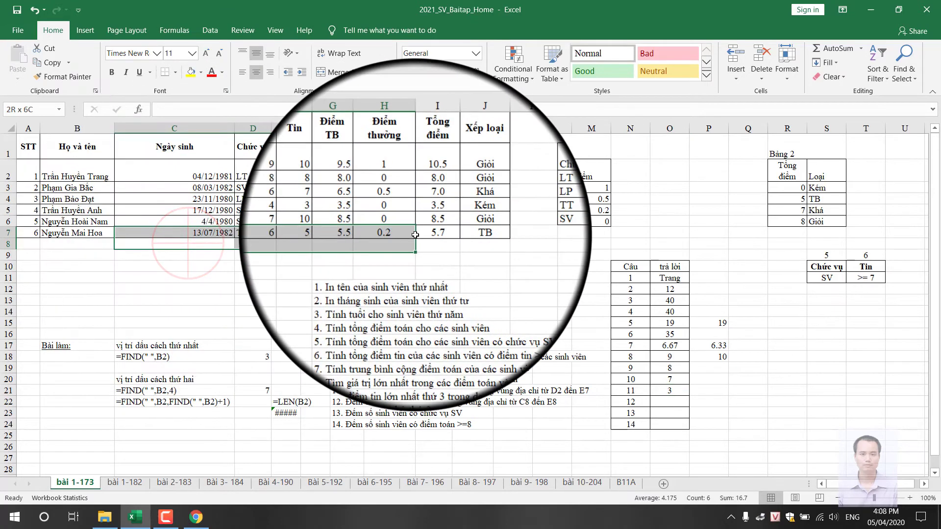
# Step: Enter =COUNTBLANK(C8:E8) in O22 to count the empty row 8 cells
pyautogui.moveTo(420, 245); pyautogui.dragTo(297, 246)
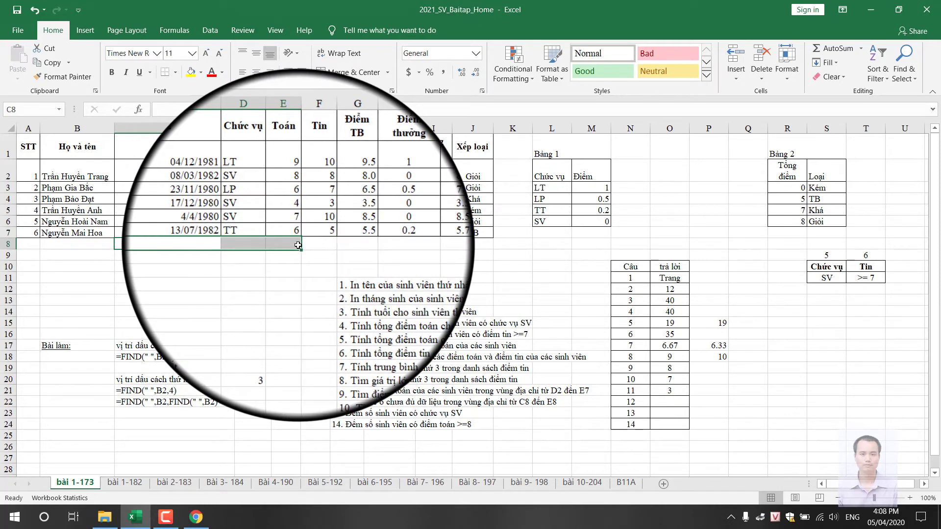
pyautogui.click(658, 403)
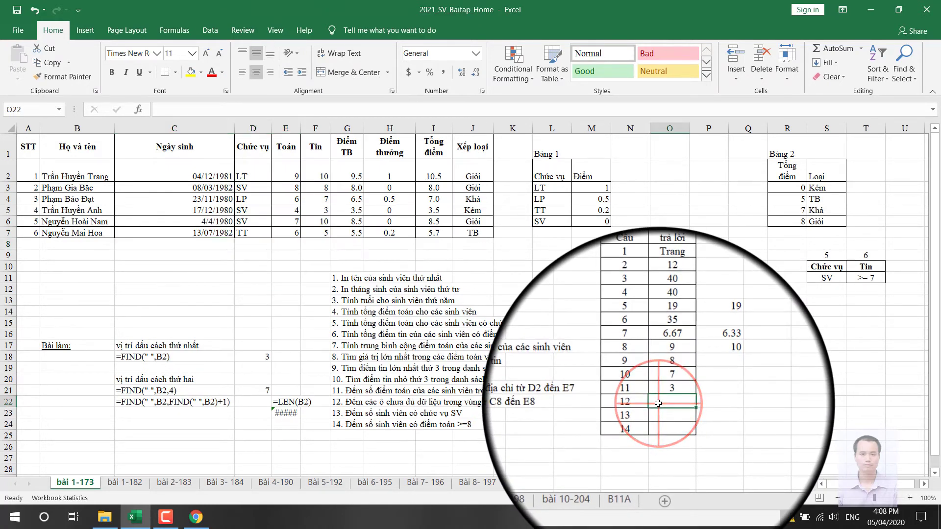
pyautogui.write('=co')
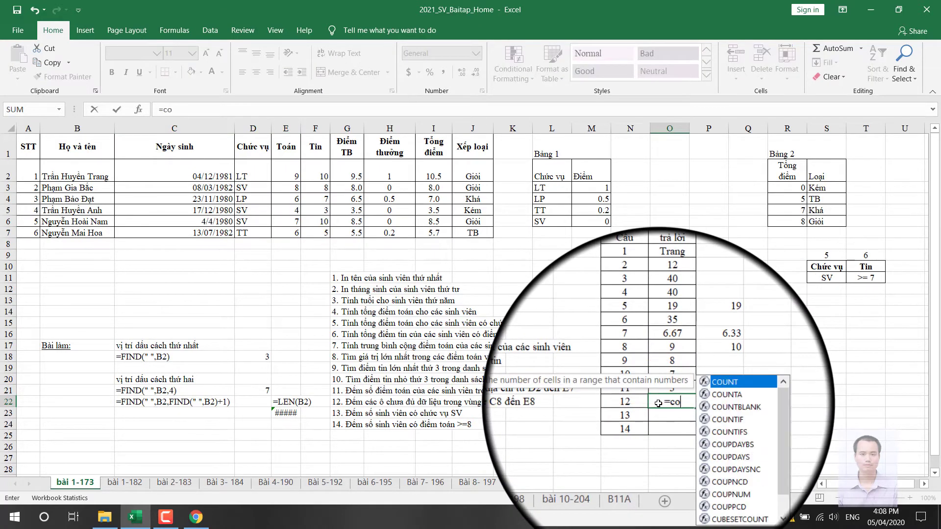
pyautogui.press('Down')
pyautogui.press('Down')
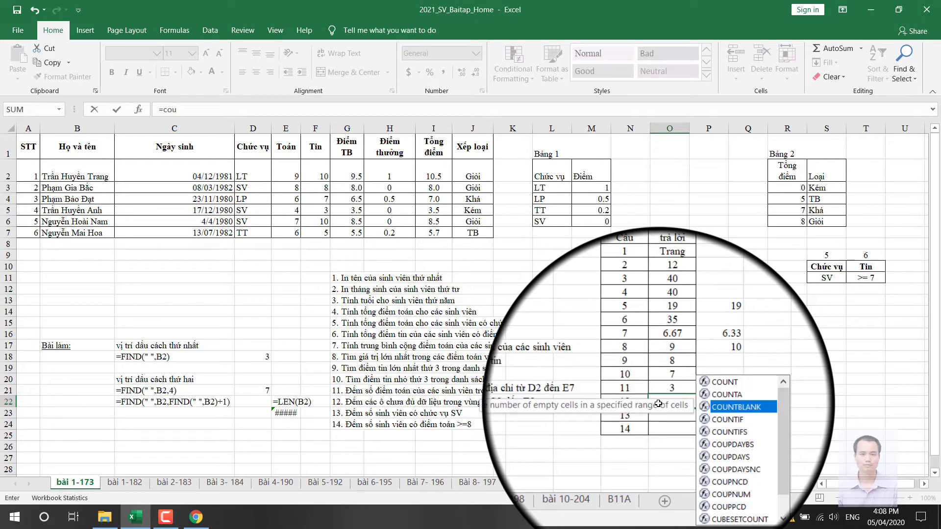
pyautogui.press('Tab')
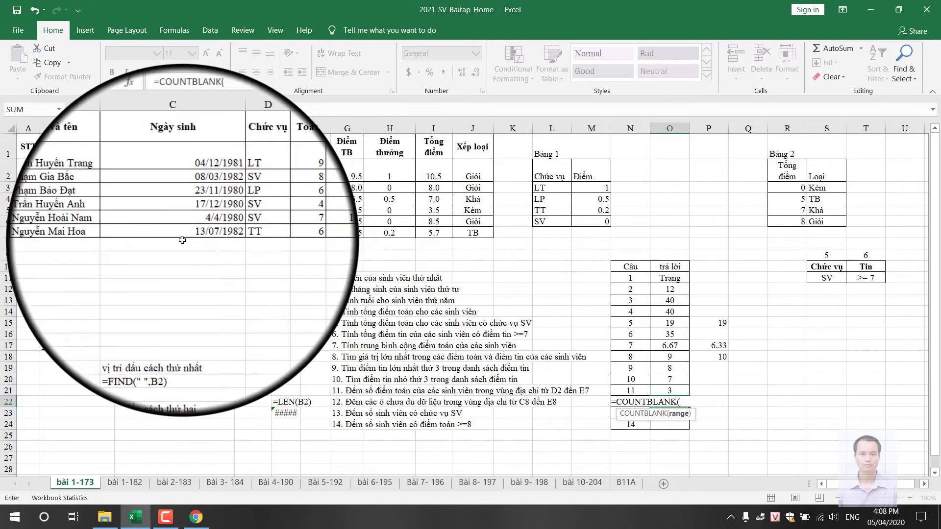
pyautogui.click(158, 242)
pyautogui.moveTo(158, 242); pyautogui.dragTo(298, 247)
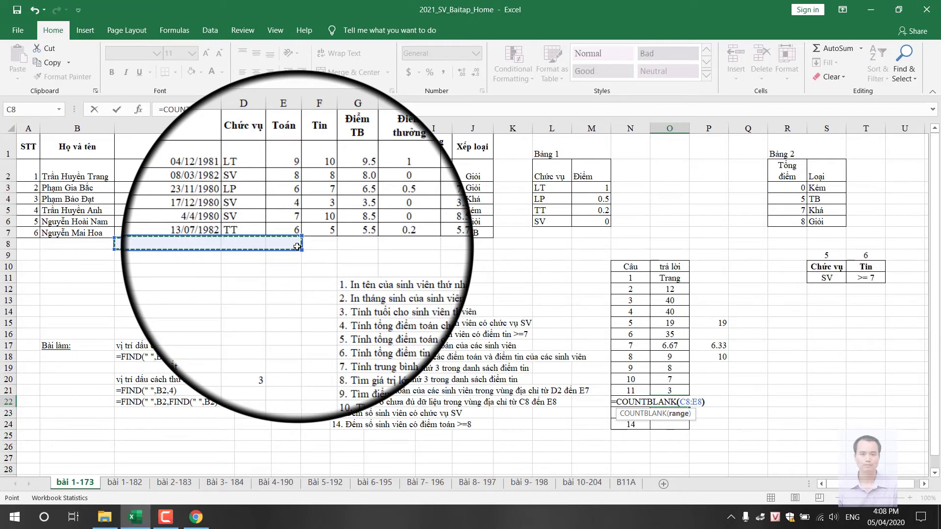
pyautogui.press('Return')
pyautogui.click(670, 403)
# Step: Type 'a' in C8 so question 12's answer drops to 2
pyautogui.click(221, 244)
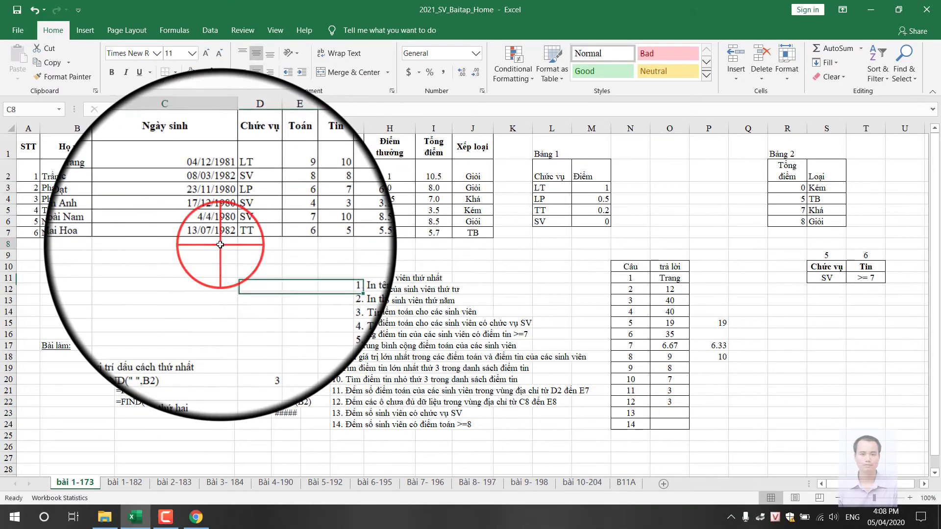
pyautogui.write('a')
pyautogui.press('Return')
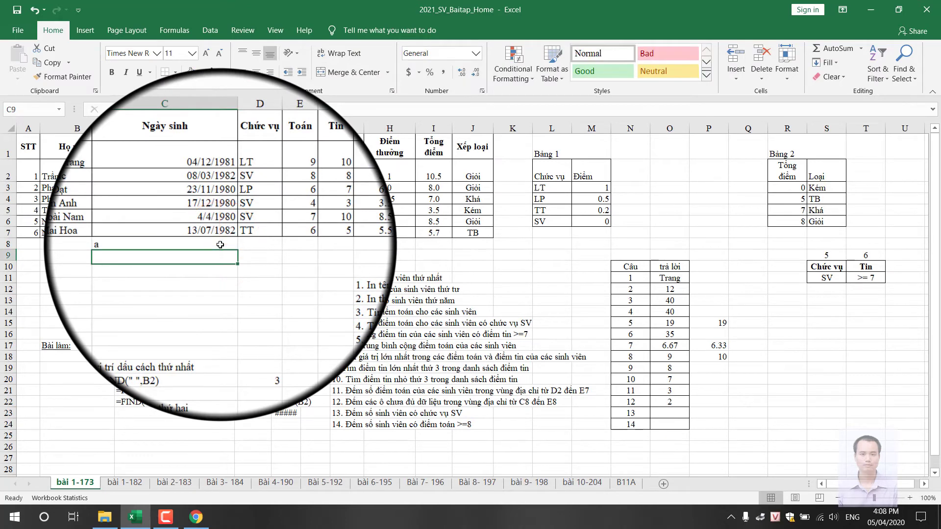
pyautogui.click(685, 403)
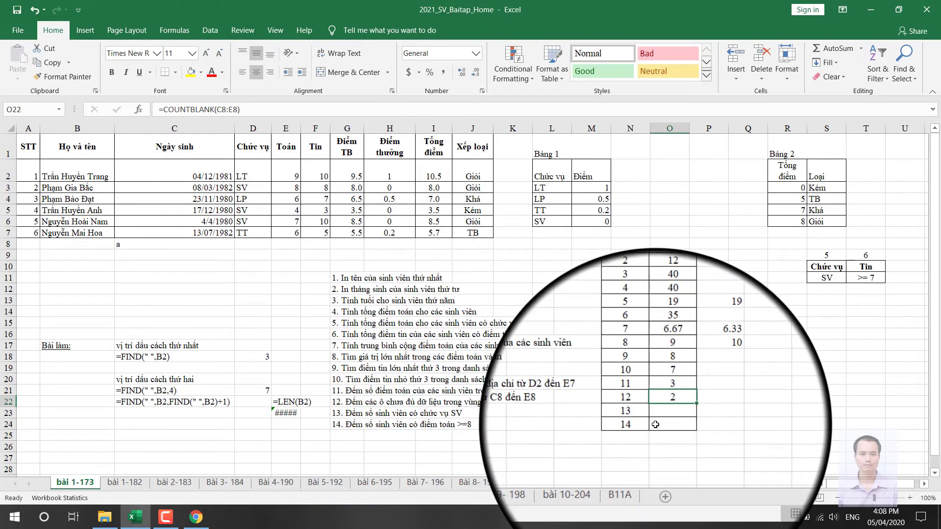
# Step: Enter =DCOUNT(A1:J7,,S10:S11) in O23, counting 3 SV-position students
pyautogui.click(673, 414)
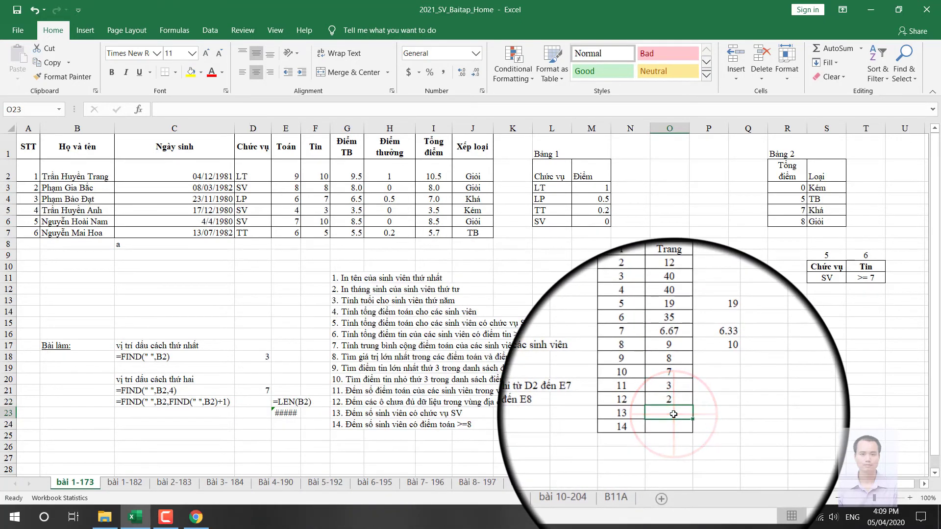
pyautogui.write('=dco')
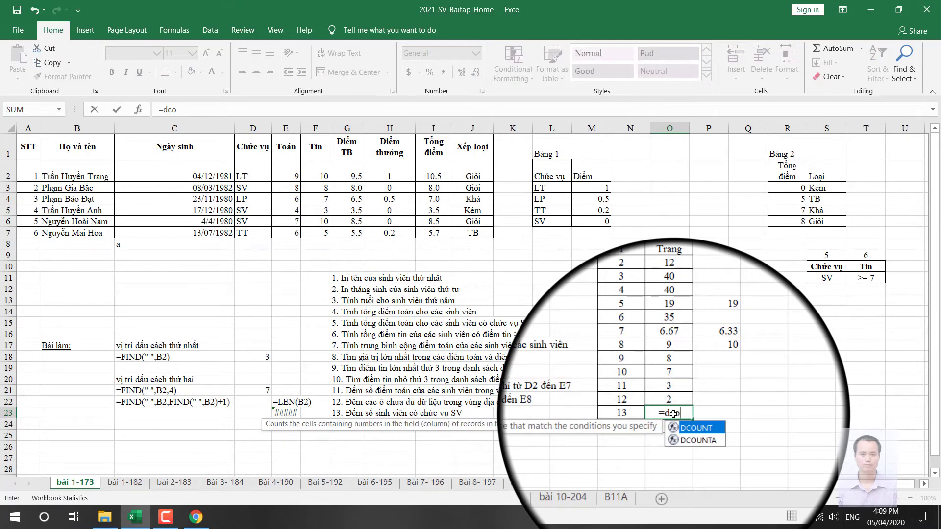
pyautogui.press('Tab')
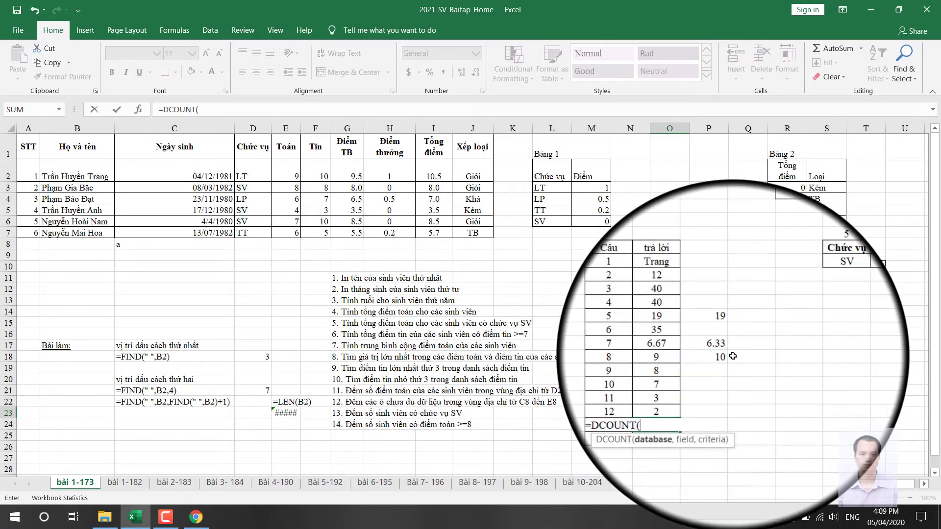
pyautogui.click(30, 141)
pyautogui.moveTo(30, 140); pyautogui.dragTo(473, 233)
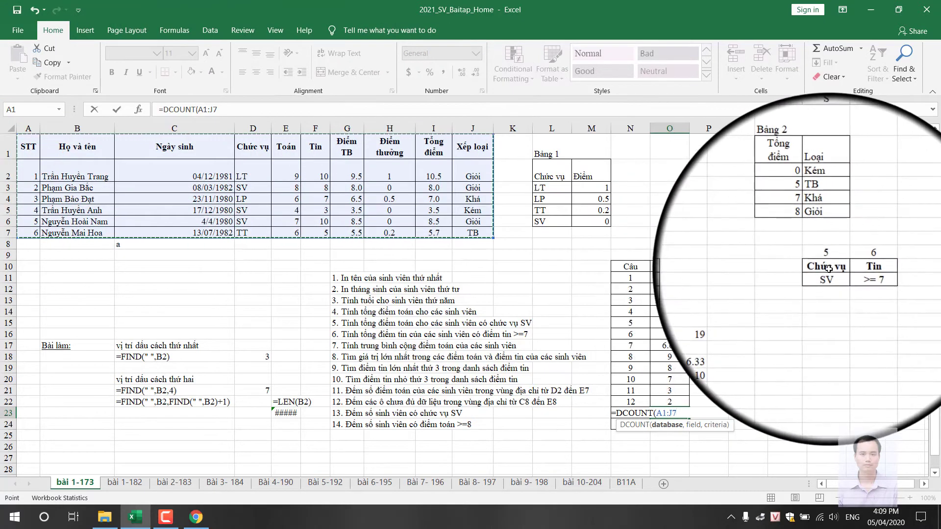
pyautogui.moveTo(829, 265); pyautogui.dragTo(828, 277)
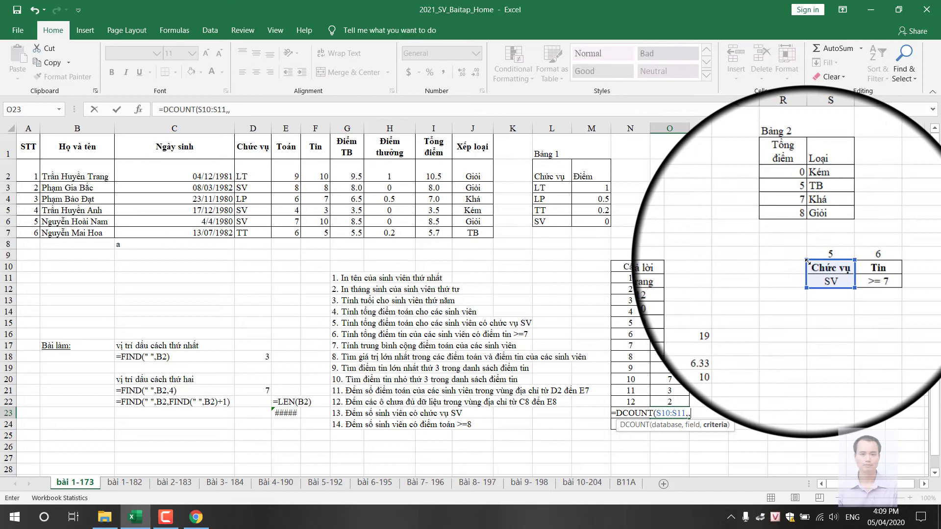
pyautogui.moveTo(806, 262)
pyautogui.mouseDown()
pyautogui.moveTo(22, 61)
pyautogui.moveTo(597, 222)
pyautogui.moveTo(483, 234)
pyautogui.mouseUp()
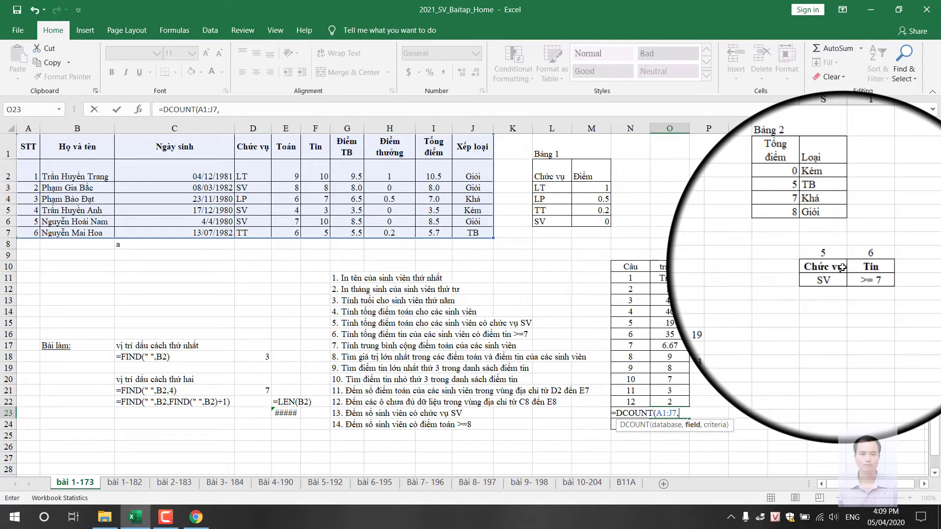
pyautogui.moveTo(833, 265); pyautogui.dragTo(832, 277)
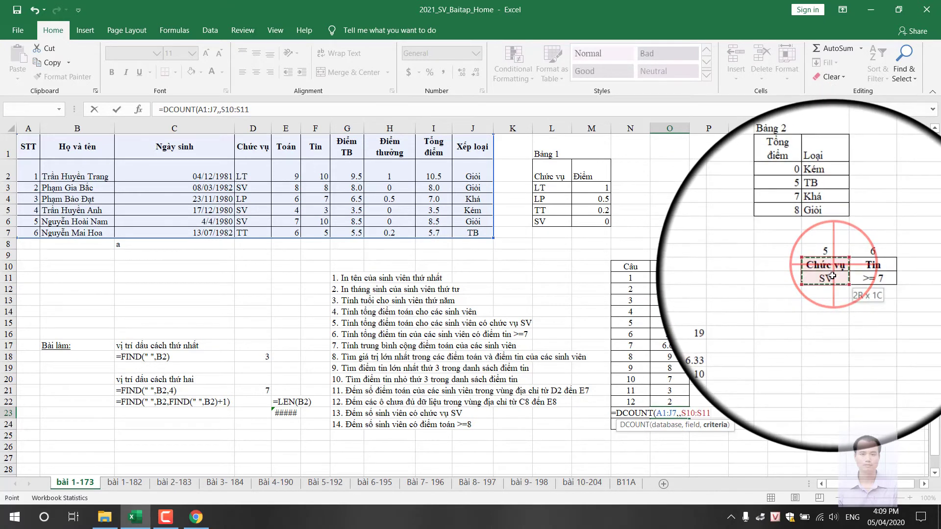
pyautogui.press('Return')
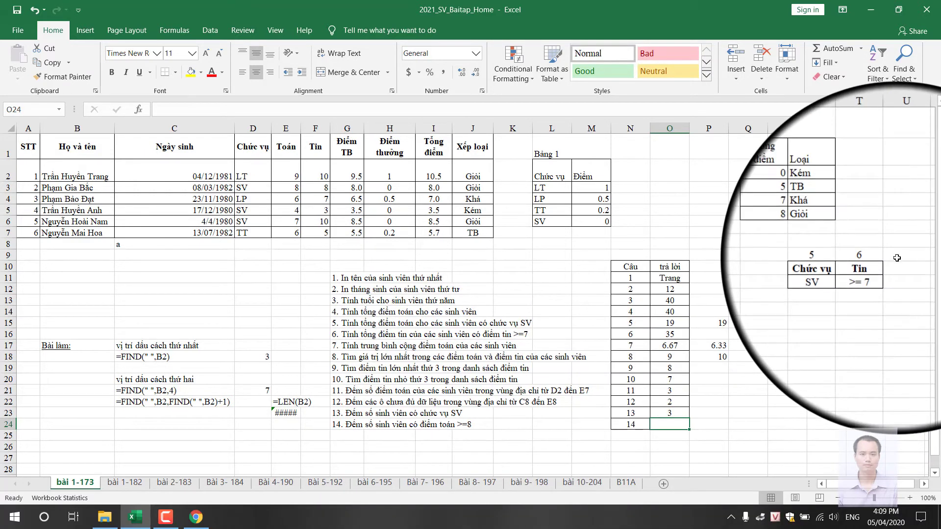
# Step: Label U9 with question number 14 and copy the Toán header with its first score (E1:E2)
pyautogui.click(901, 256)
pyautogui.write('14')
pyautogui.press('Return')
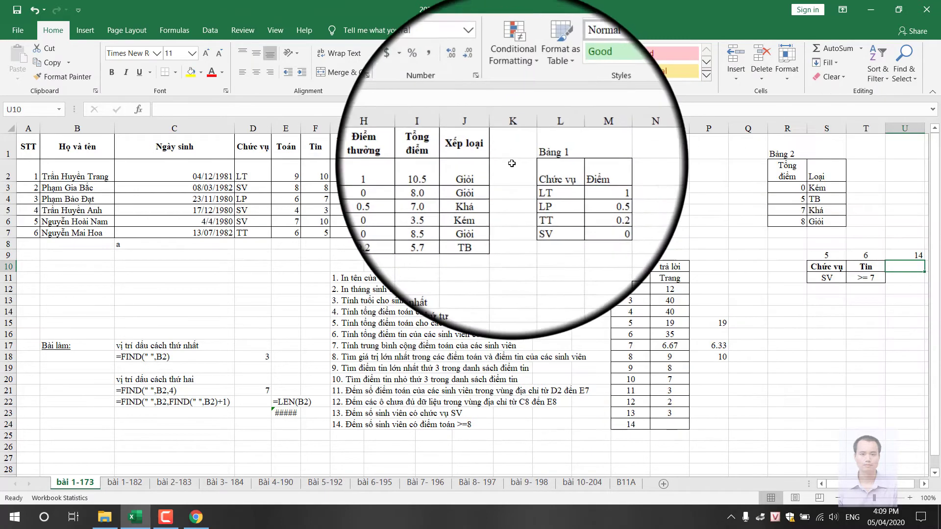
pyautogui.click(281, 159)
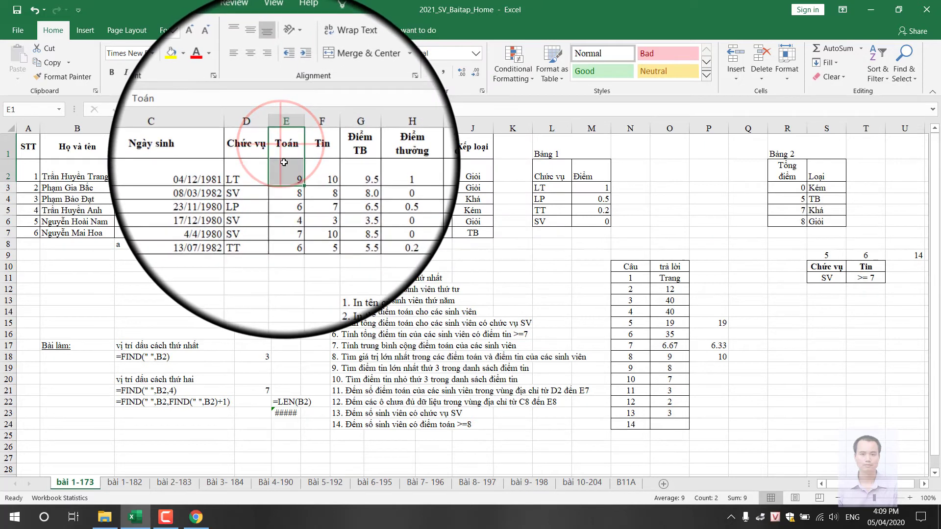
pyautogui.moveTo(281, 159); pyautogui.dragTo(284, 162)
pyautogui.hotkey('ctrl', 'c')
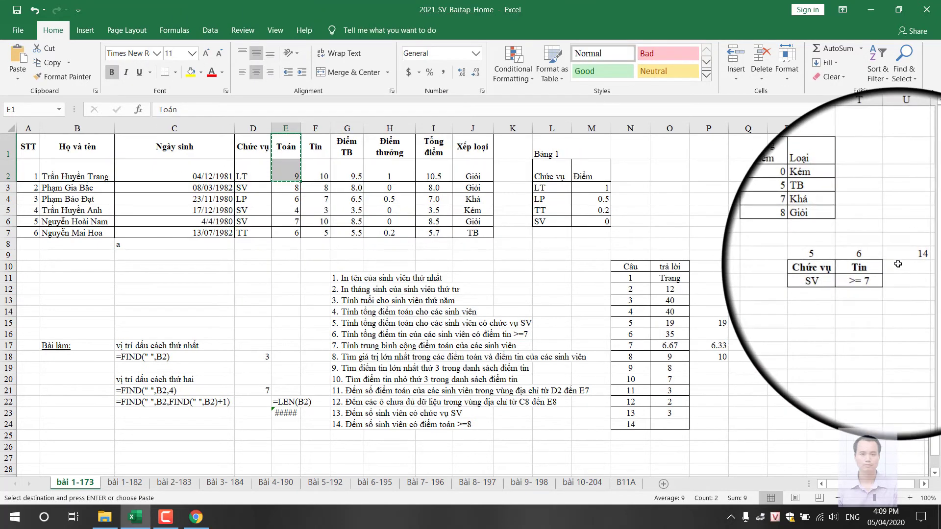
# Step: Paste Toán into U10, enter the >=8 condition below it, and centre U10:U11
pyautogui.click(898, 264)
pyautogui.hotkey('ctrl', 'v')
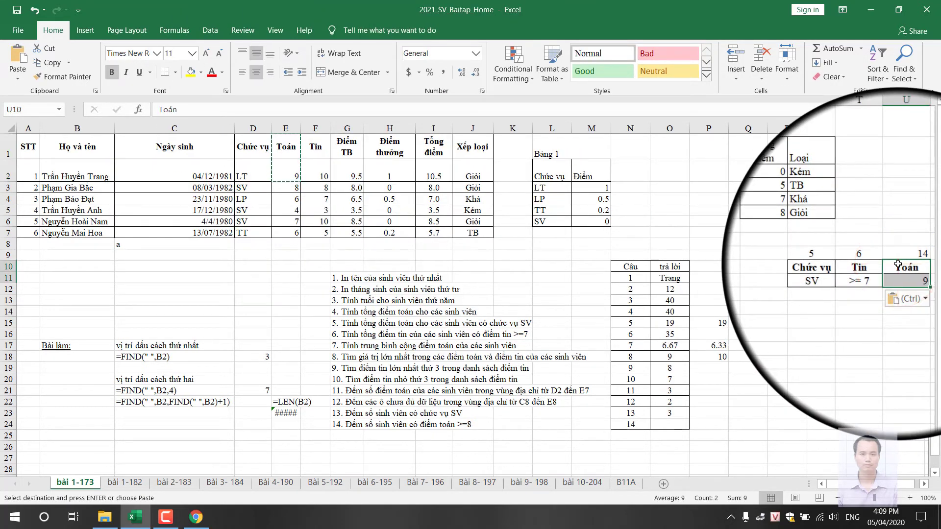
pyautogui.press('Down')
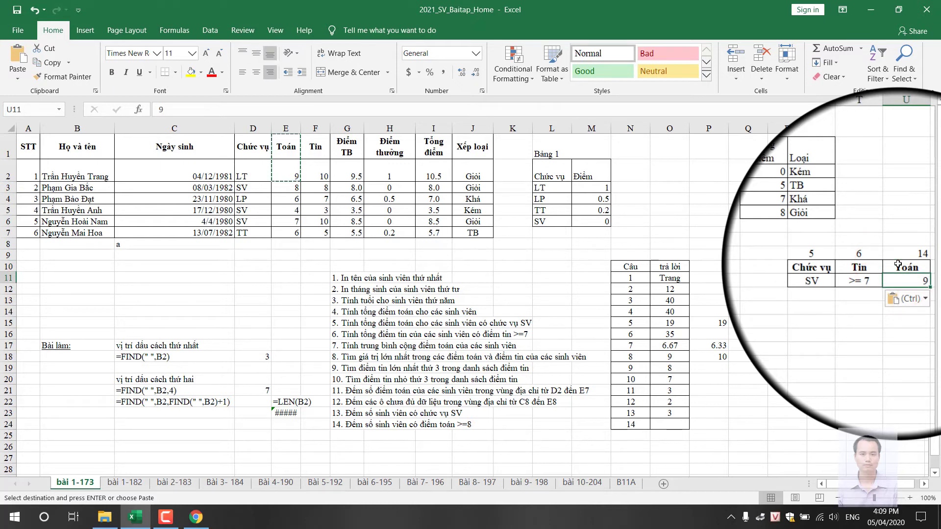
pyautogui.write('>=8')
pyautogui.click(905, 266)
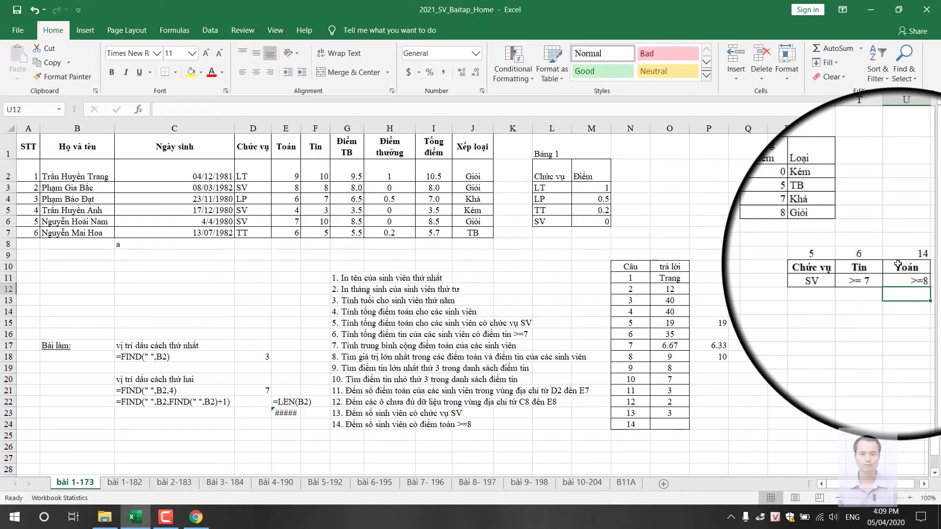
pyautogui.moveTo(910, 272); pyautogui.dragTo(910, 278)
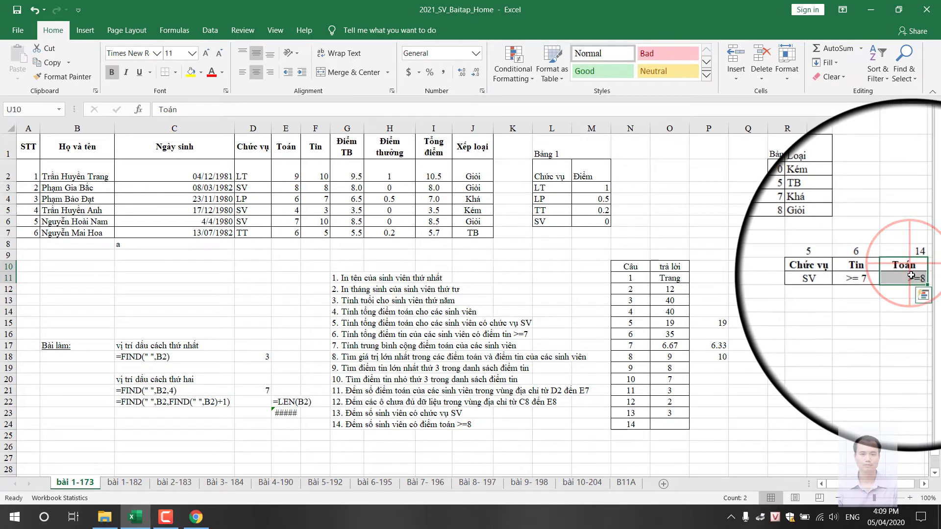
pyautogui.click(256, 70)
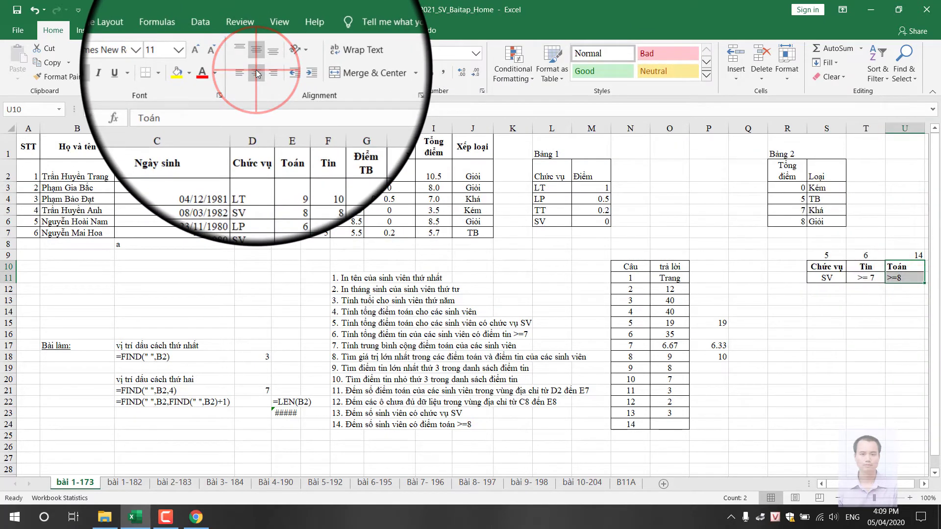
pyautogui.click(668, 424)
# Step: Enter =DCOUNT(A1:J7,,U10:U11) in O24 so question 14's answer shows 2
pyautogui.write('=dc')
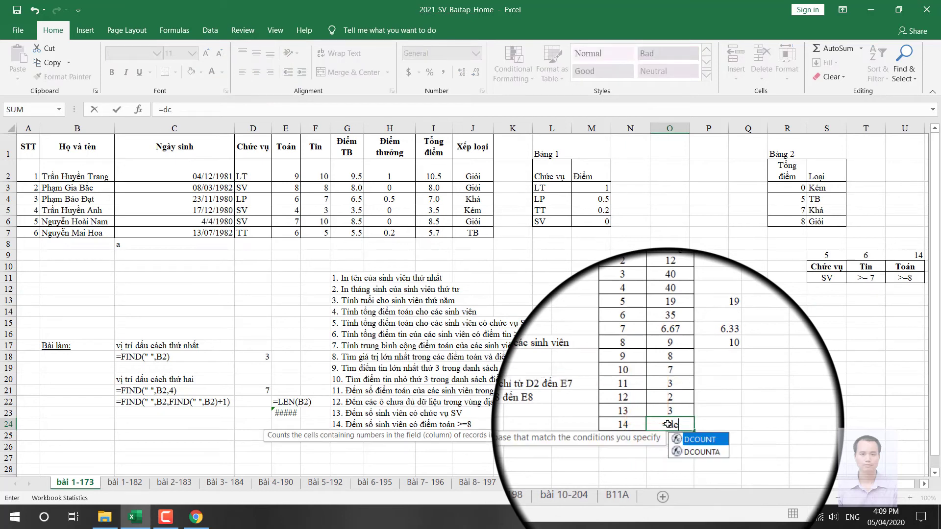
pyautogui.press('Tab')
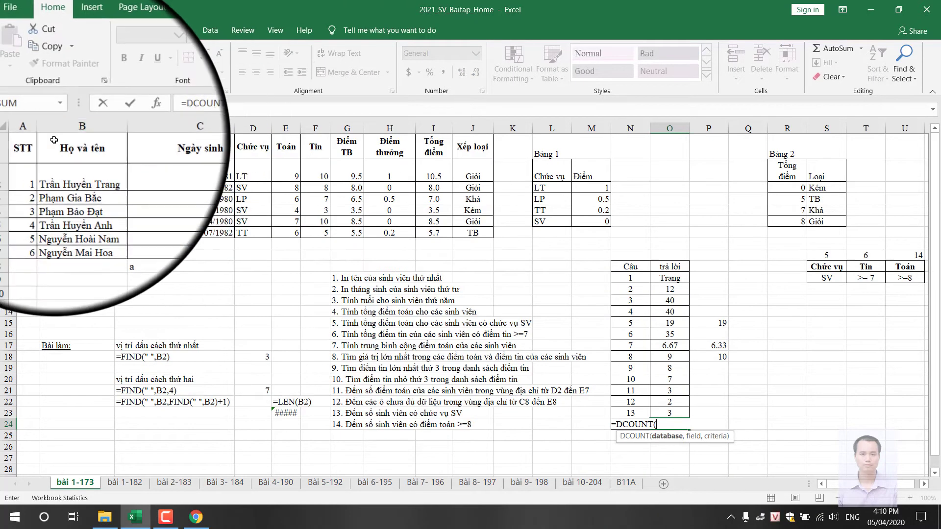
pyautogui.moveTo(29, 143); pyautogui.dragTo(468, 231)
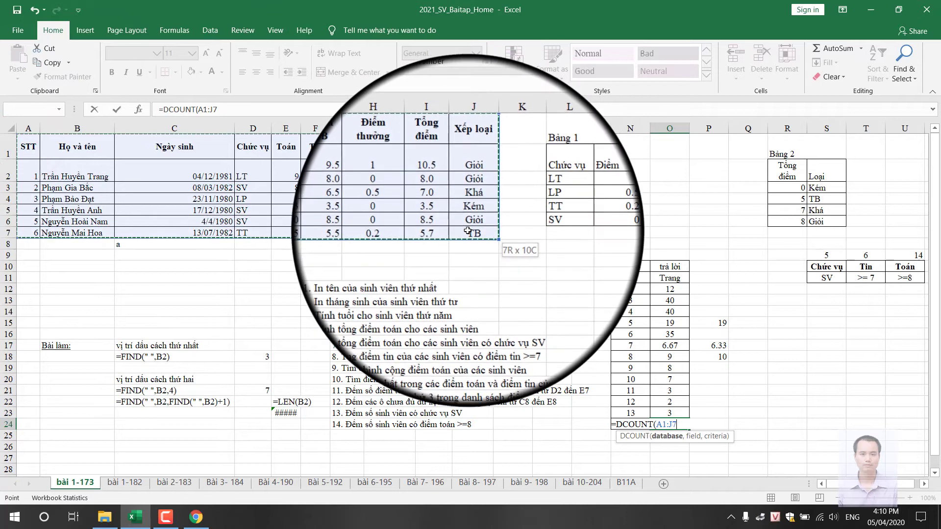
pyautogui.write(',,')
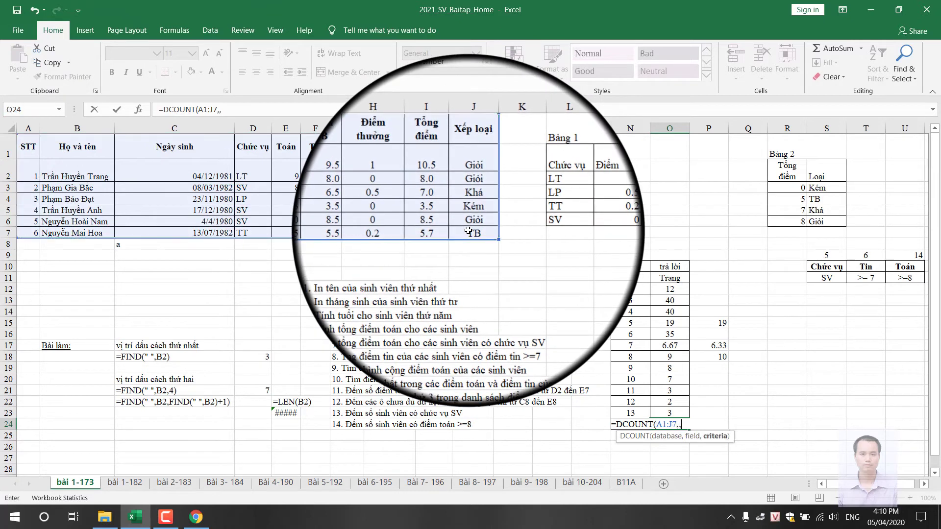
pyautogui.moveTo(904, 266); pyautogui.dragTo(904, 277)
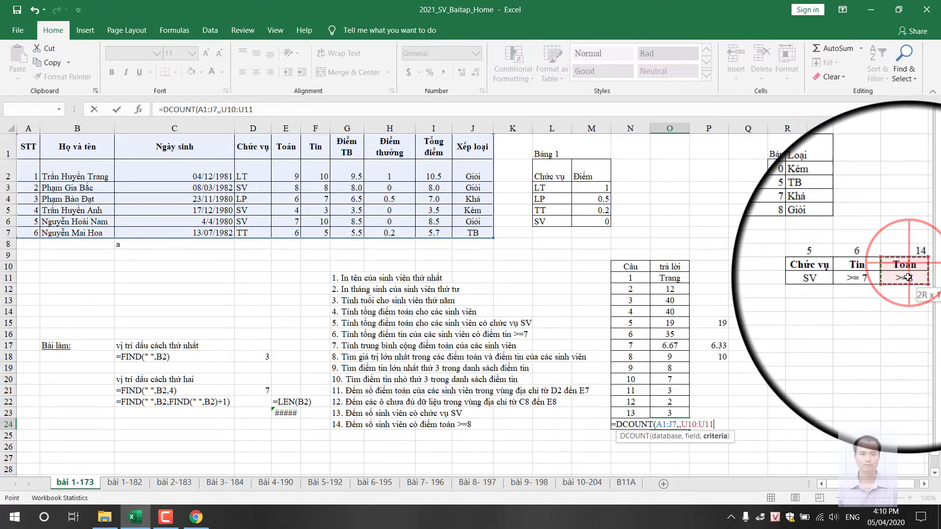
pyautogui.press('Return')
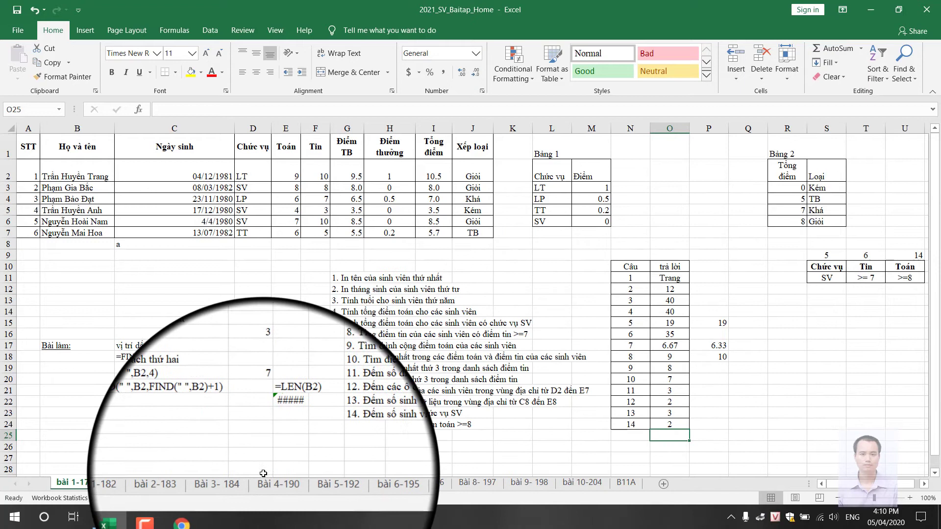
pyautogui.click(167, 517)
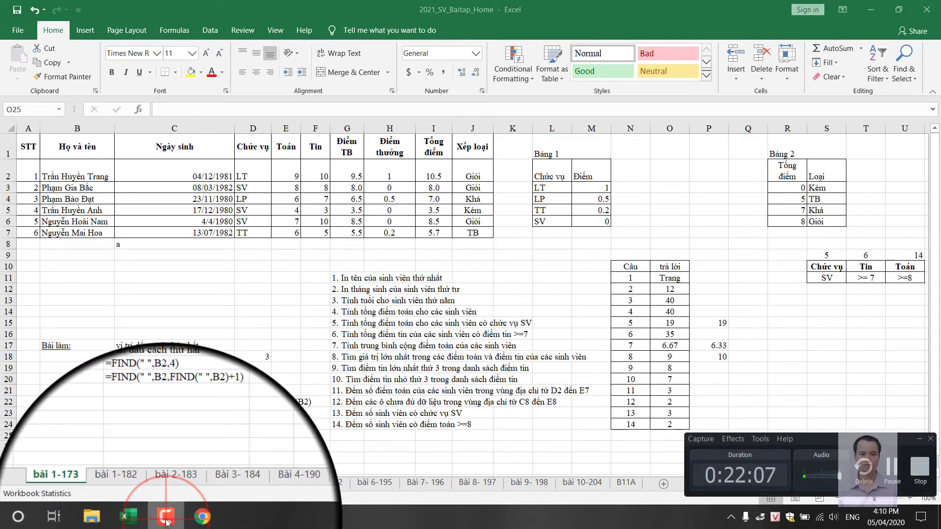
pyautogui.click(168, 521)
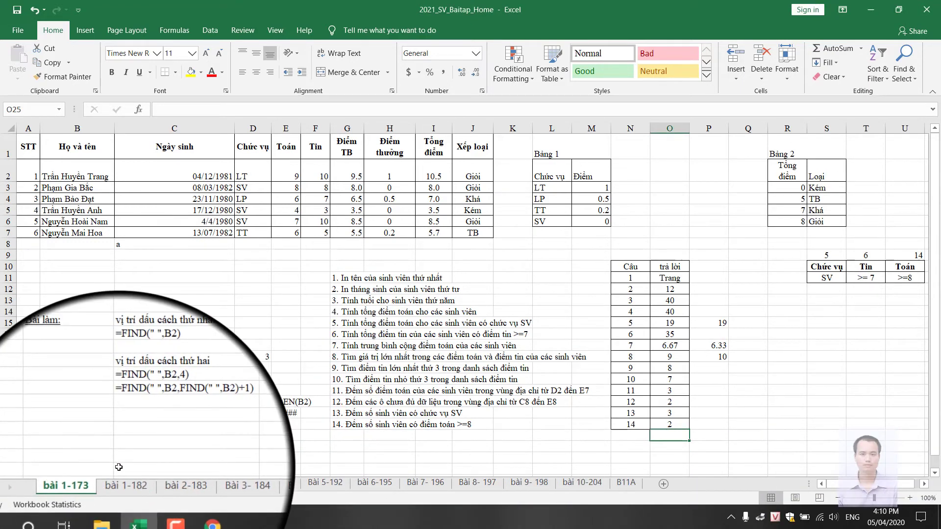
# Step: On sheet bài 1-182, number STT from 1 in A3 with =A3+1 filled down to A8
pyautogui.click(124, 486)
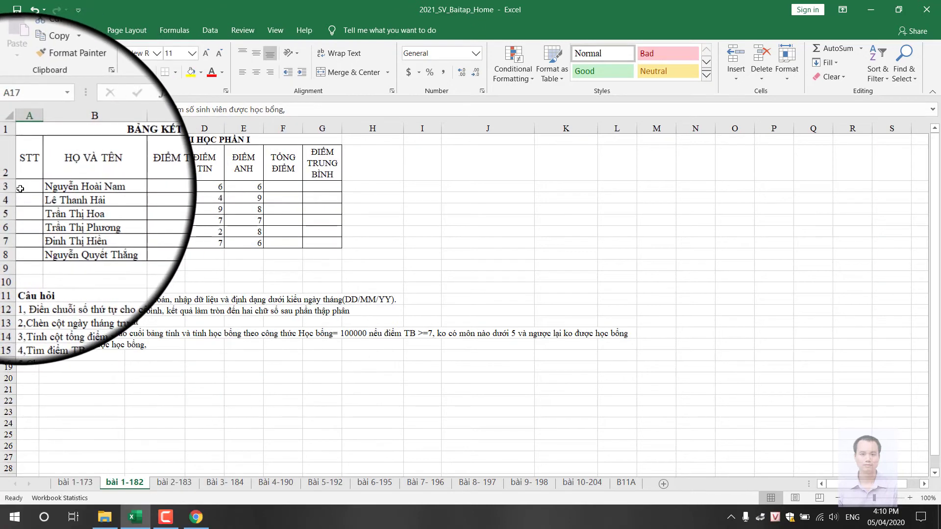
pyautogui.write('1')
pyautogui.press('Return')
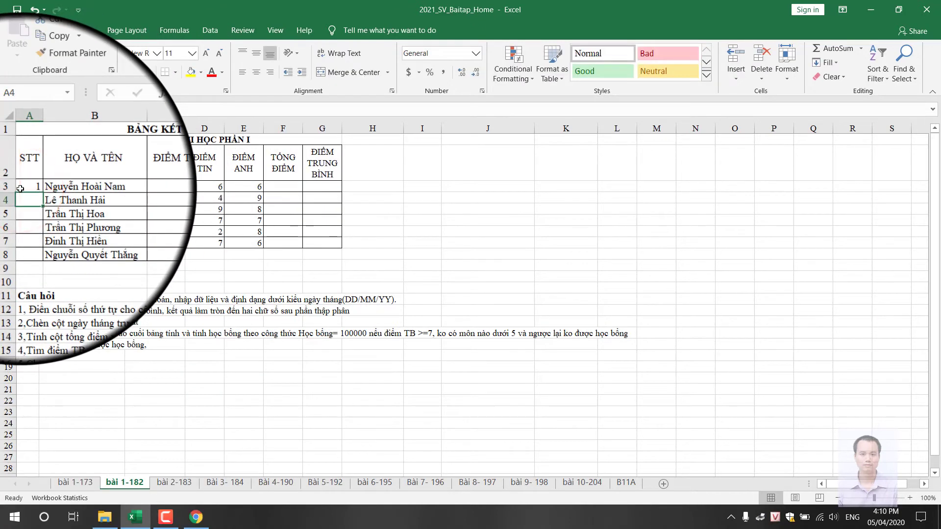
pyautogui.write('=')
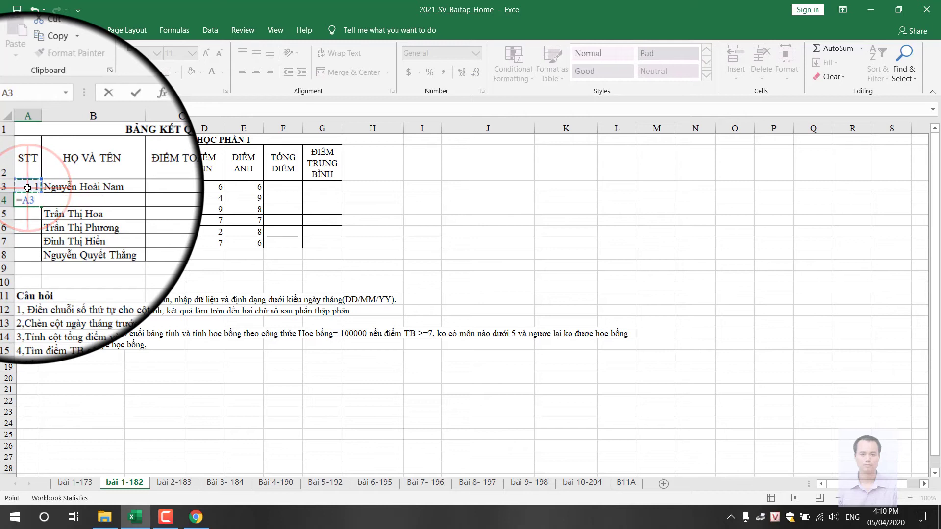
pyautogui.press('Return')
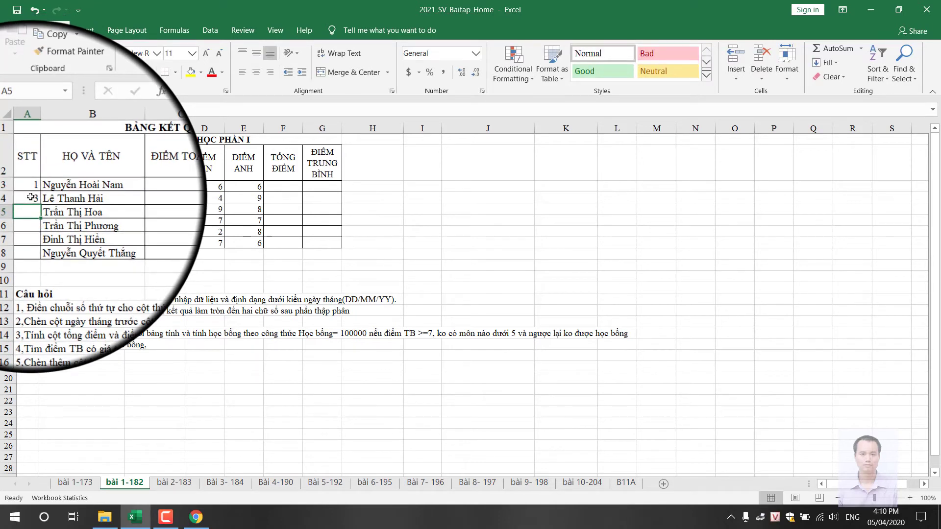
pyautogui.doubleClick(30, 197)
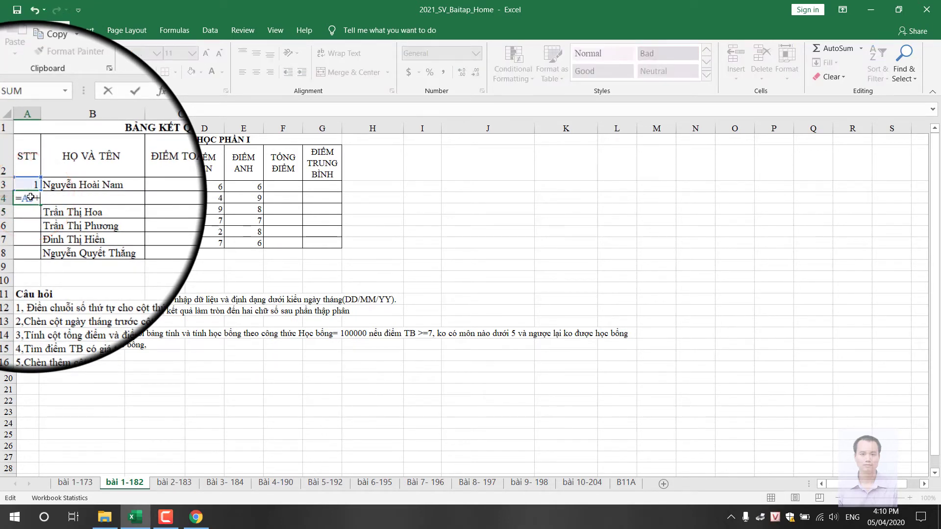
pyautogui.click(30, 198)
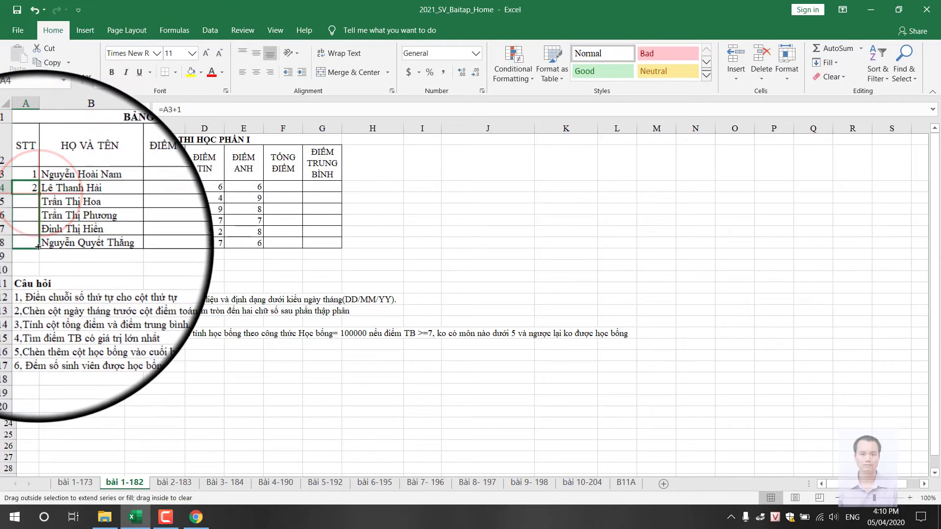
pyautogui.moveTo(38, 203); pyautogui.dragTo(38, 247)
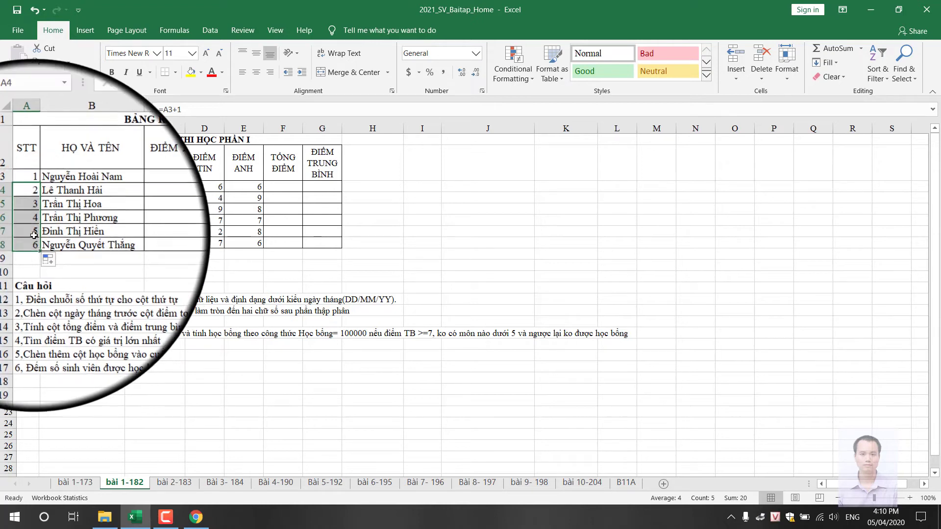
# Step: Middle-align and centre the STT cells A3:A8 and the score cells C3:G8
pyautogui.moveTo(30, 187); pyautogui.dragTo(28, 243)
pyautogui.click(256, 52)
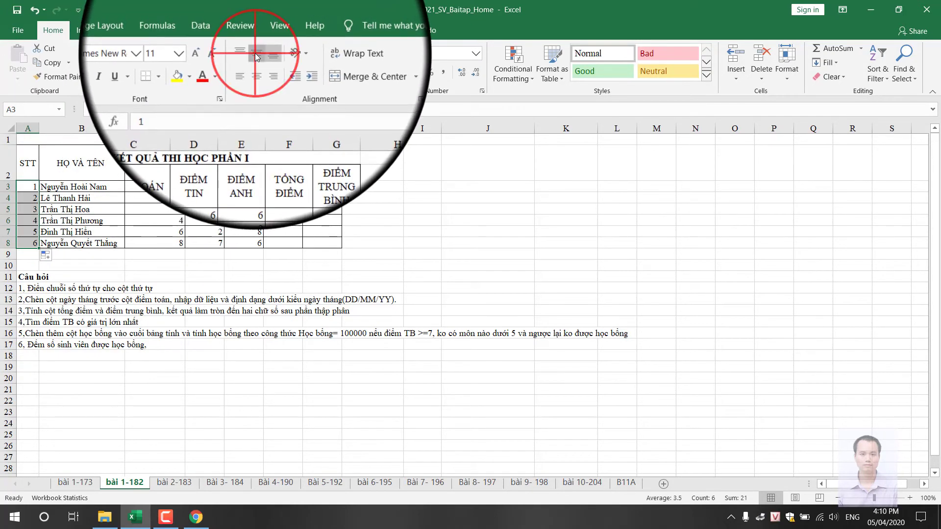
pyautogui.click(257, 70)
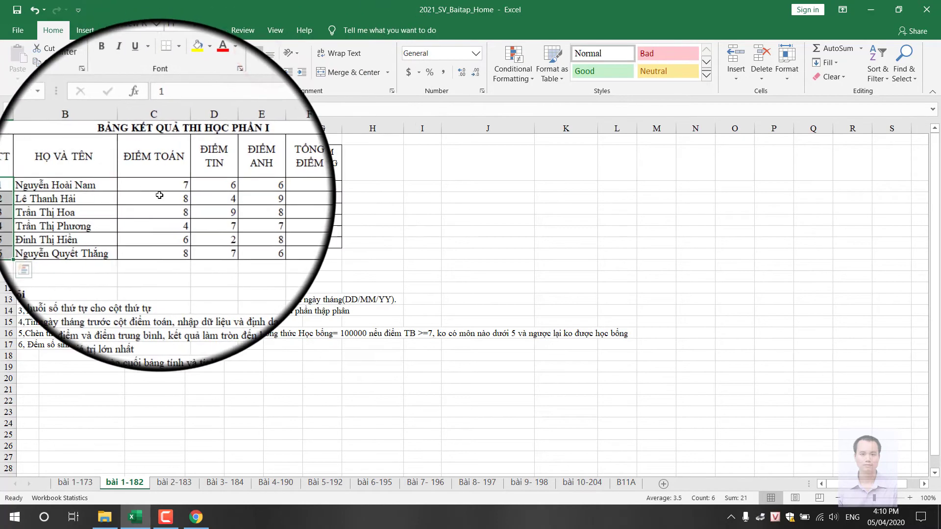
pyautogui.moveTo(147, 187); pyautogui.dragTo(324, 243)
pyautogui.click(256, 50)
pyautogui.click(257, 69)
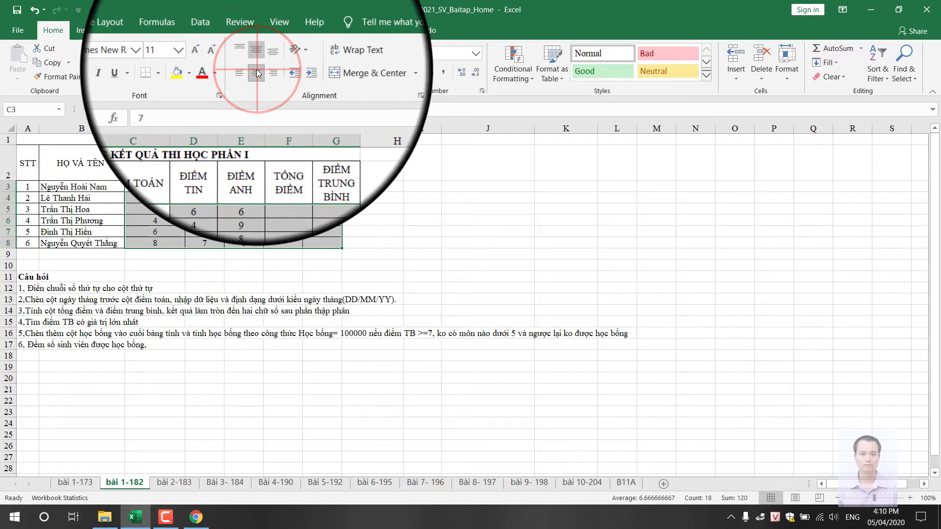
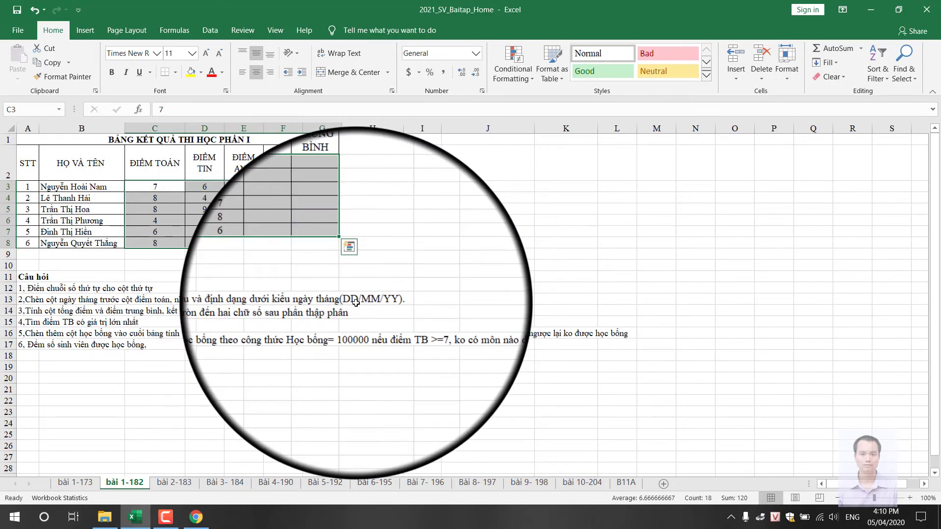
# Step: Insert a new column before ĐIỂM TOÁN with the header 'Ngày tháng'
pyautogui.click(163, 127)
pyautogui.rightClick(163, 128)
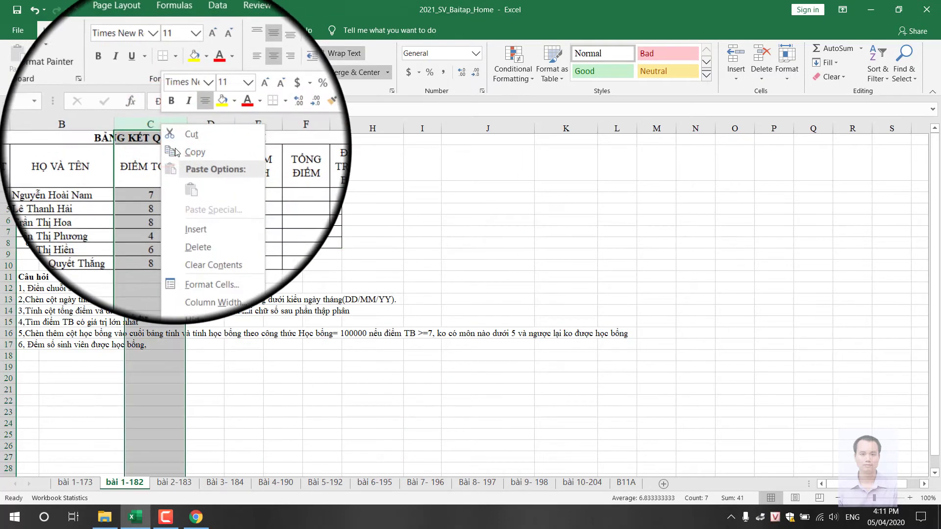
pyautogui.click(195, 218)
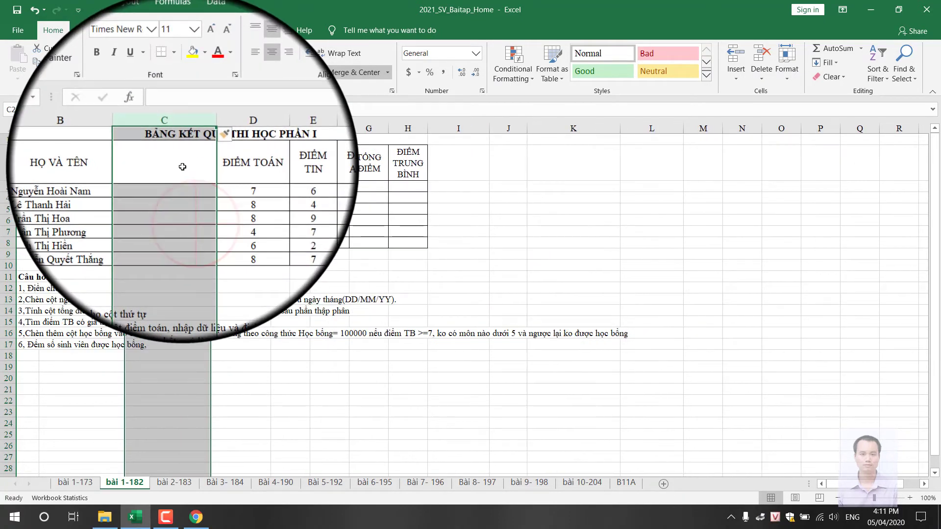
pyautogui.write('Ngày tháng')
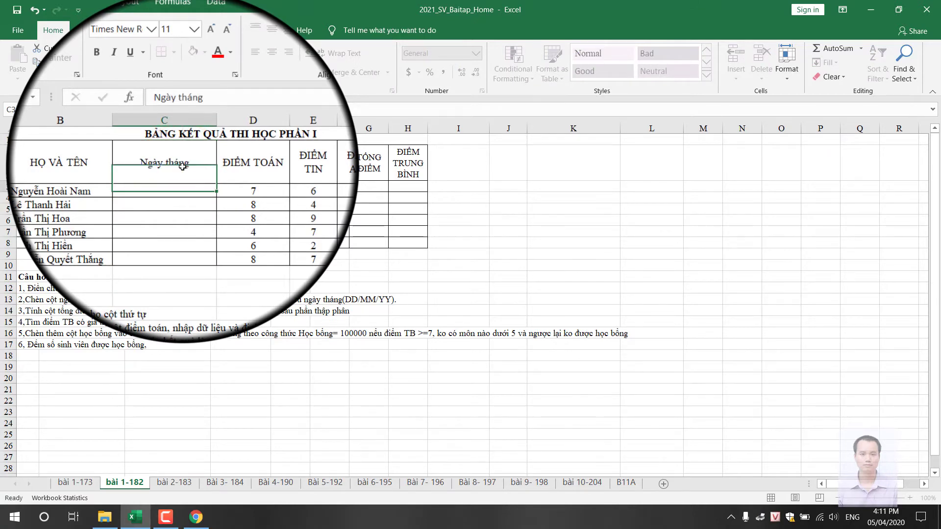
pyautogui.press('Return')
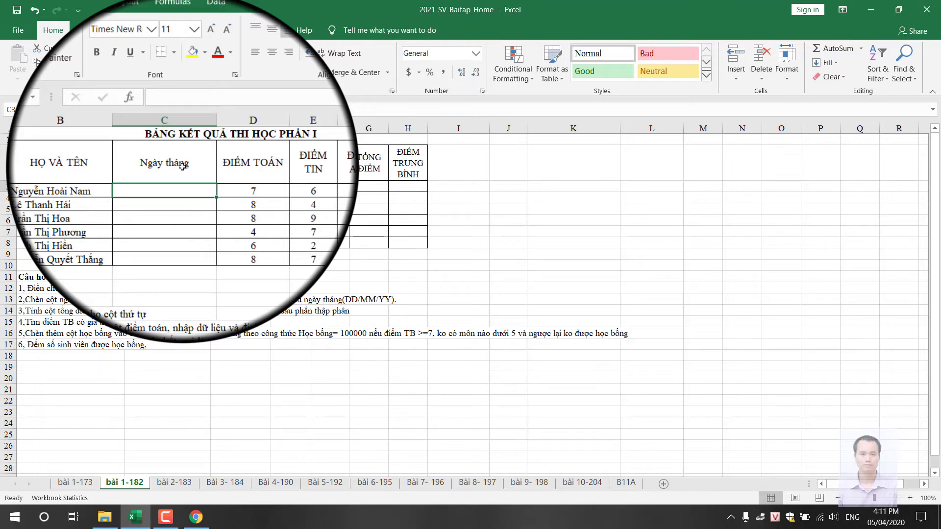
# Step: Fill C3:C8 with =TODAY() and earlier dates (=C3-39 filled down), centred
pyautogui.write('=to')
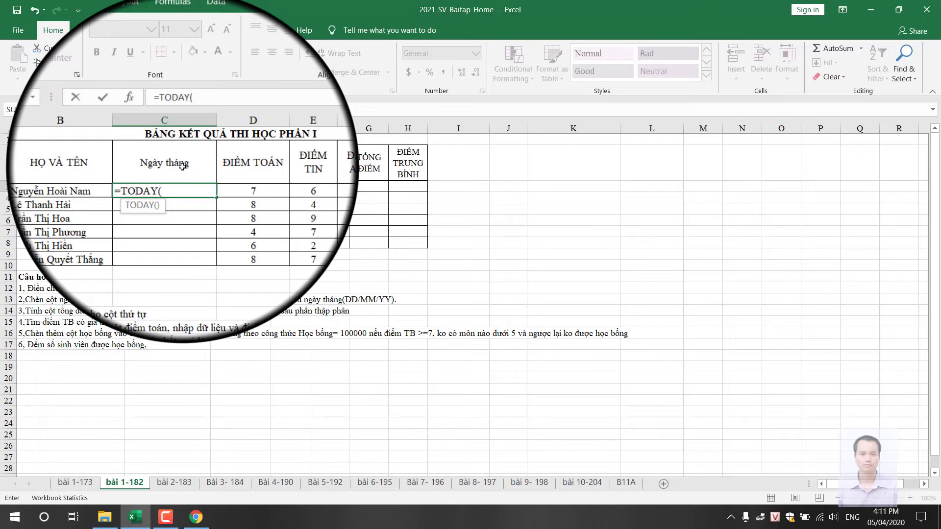
pyautogui.click(184, 188)
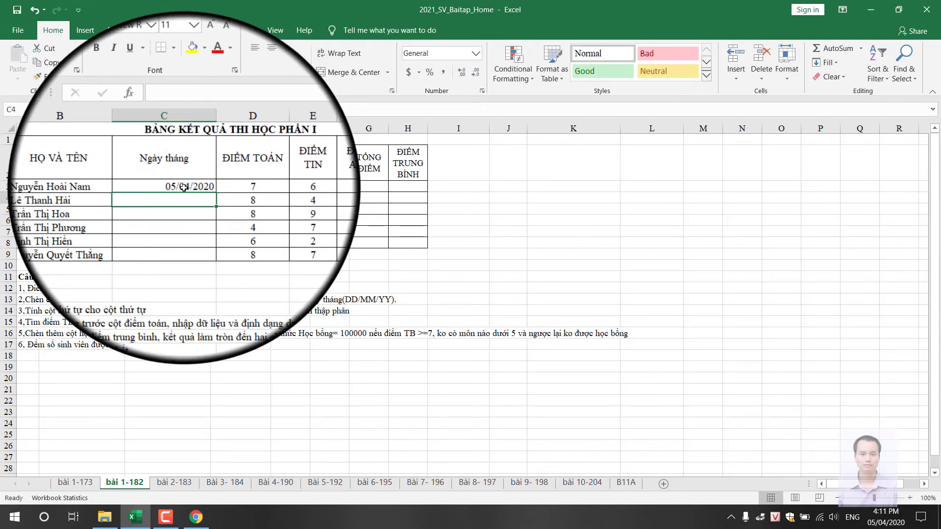
pyautogui.write('=')
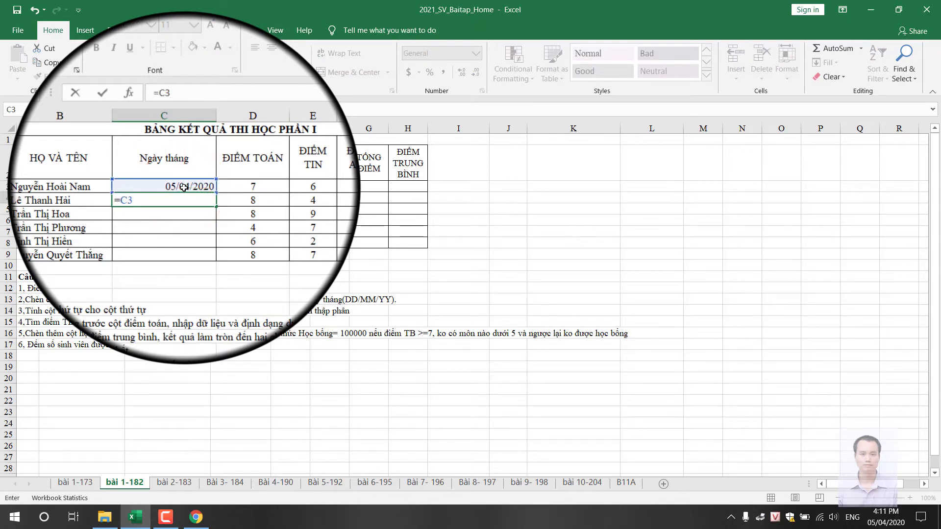
pyautogui.write('-39')
pyautogui.press('Return')
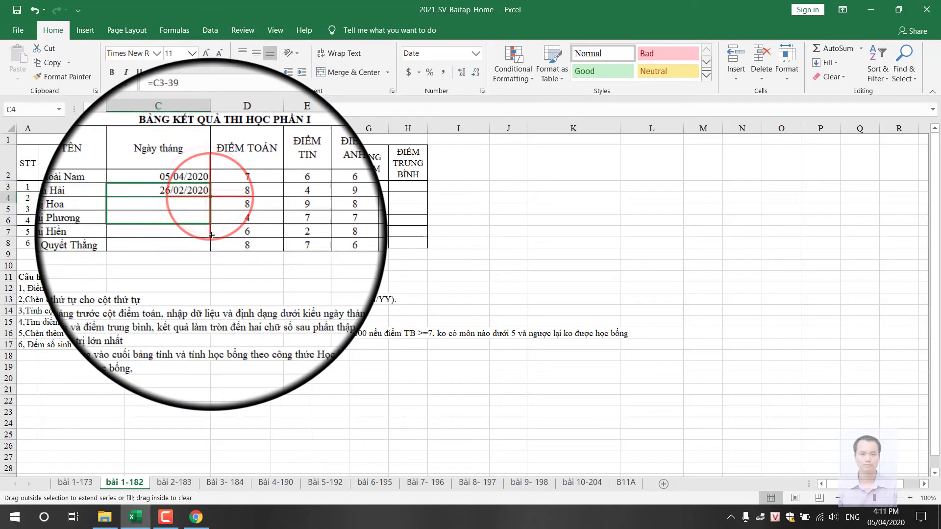
pyautogui.moveTo(207, 198); pyautogui.dragTo(210, 245)
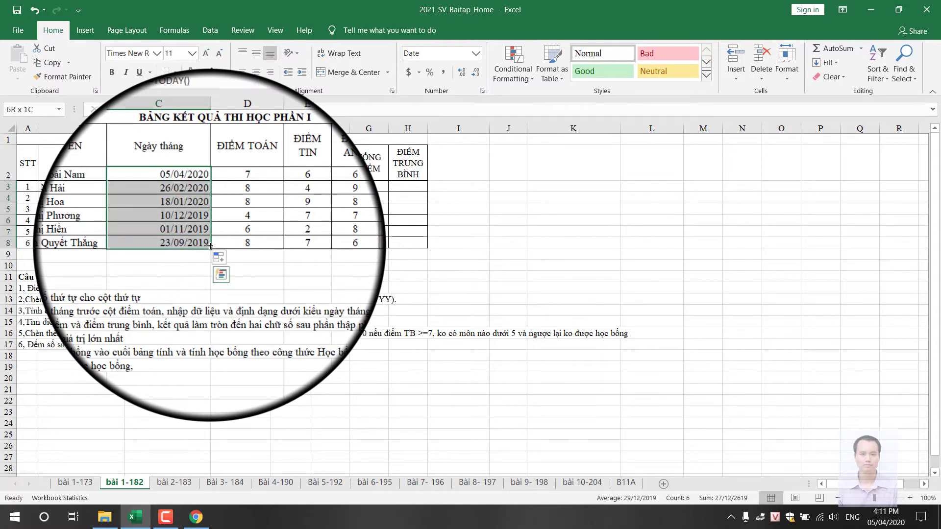
pyautogui.click(258, 75)
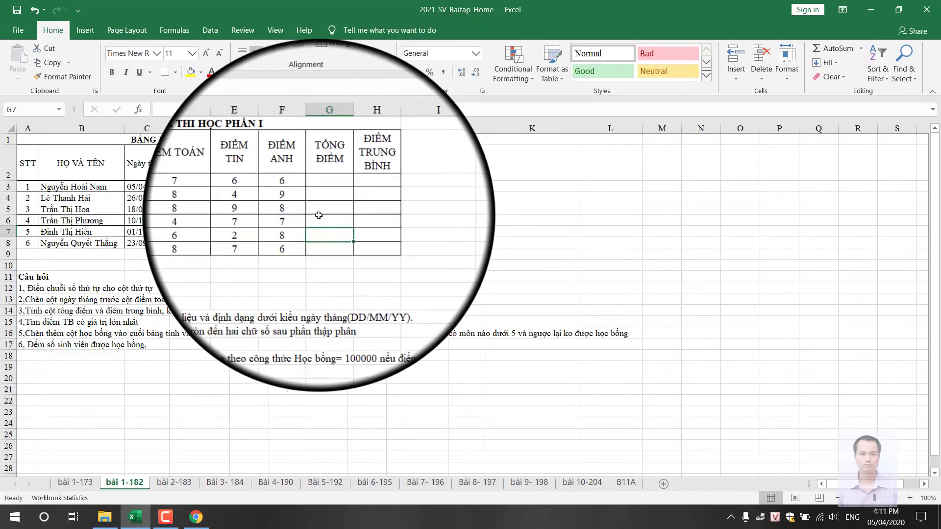
# Step: Enter =SUM(D3:F3) in G3 and fill the TỔNG ĐIỂM totals down to row 8
pyautogui.click(327, 187)
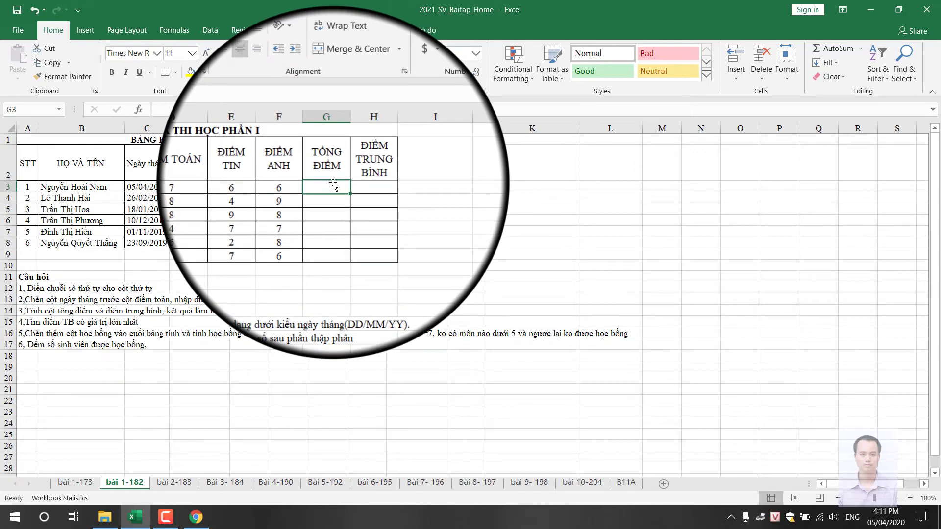
pyautogui.write('=su')
pyautogui.moveTo(210, 187); pyautogui.dragTo(287, 191)
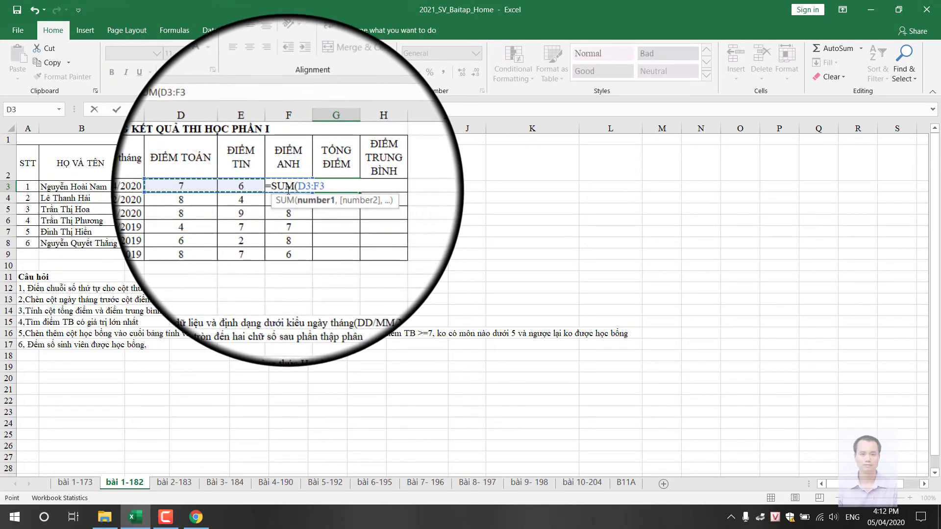
pyautogui.press('Return')
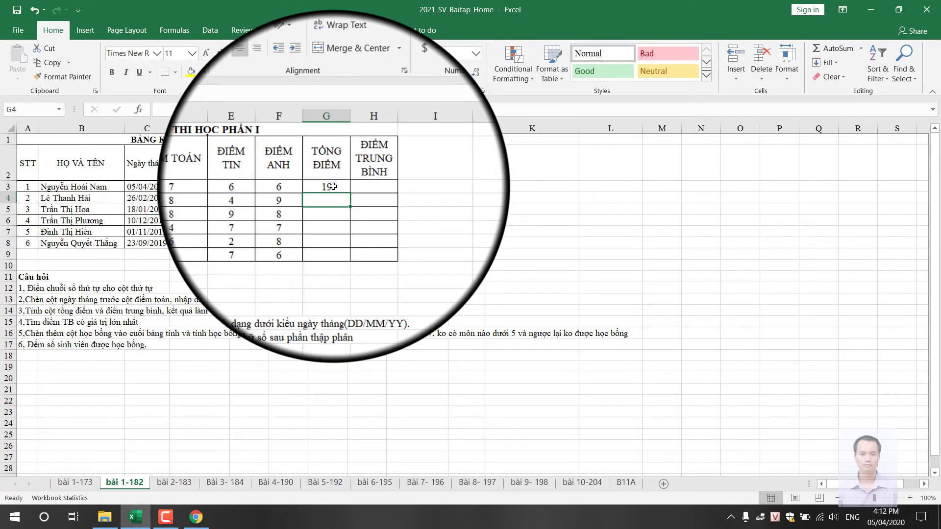
pyautogui.moveTo(347, 192); pyautogui.dragTo(348, 245)
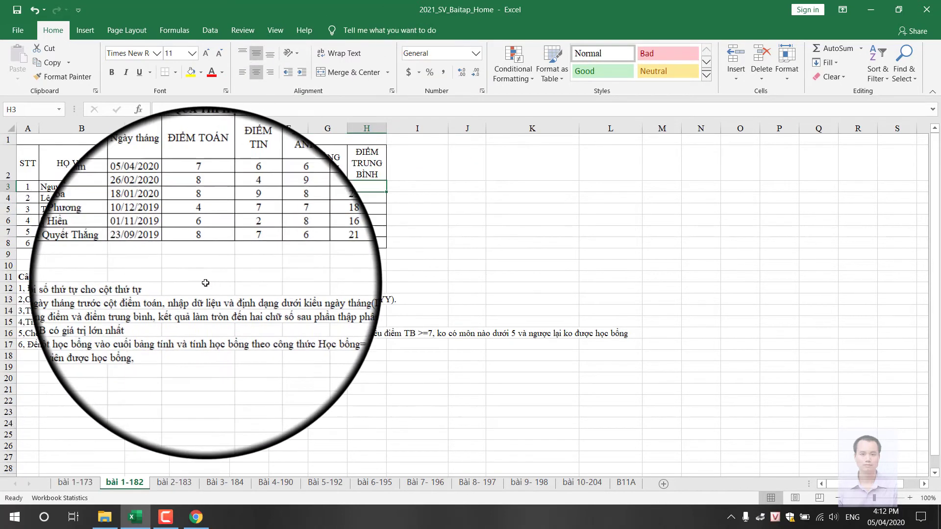
# Step: Fill ĐIỂM TRUNG BÌNH with =AVERAGE(D3:F3) down to row 8, shown to two decimals
pyautogui.write('=')
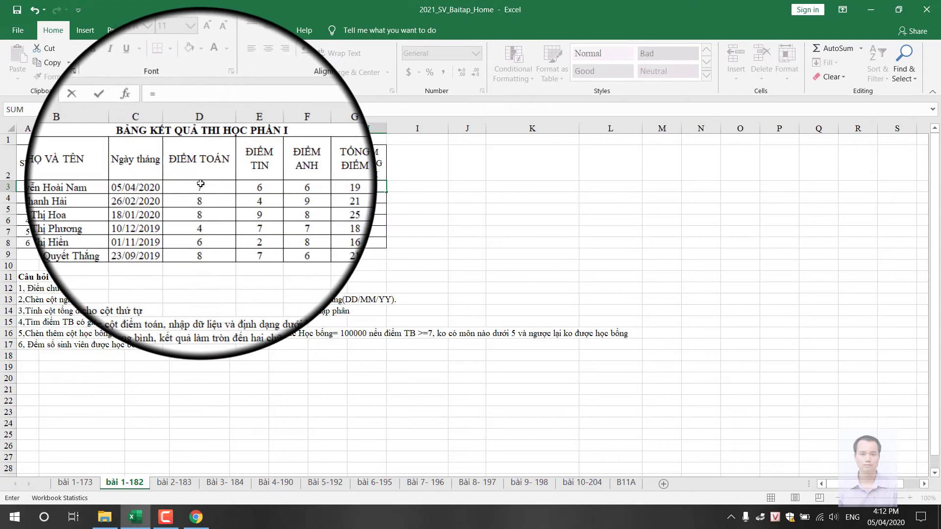
pyautogui.write('av')
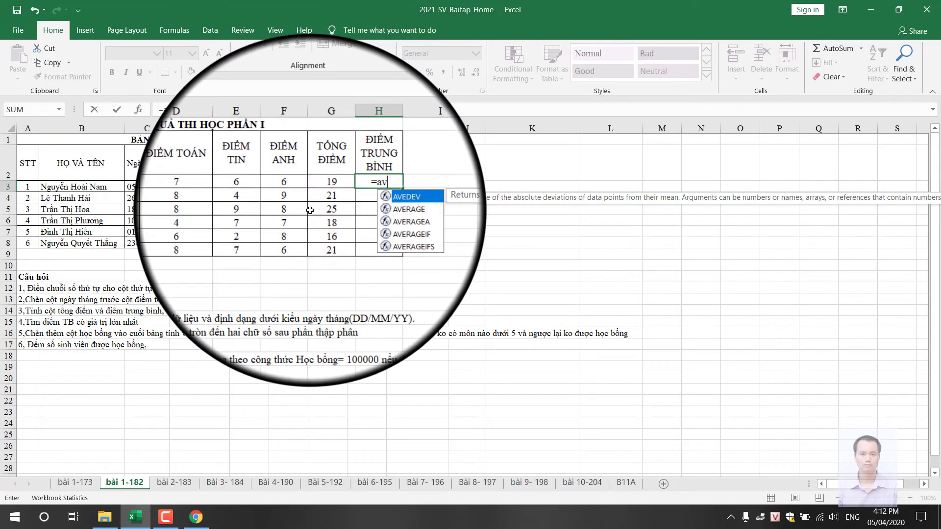
pyautogui.press('Down')
pyautogui.press('Tab')
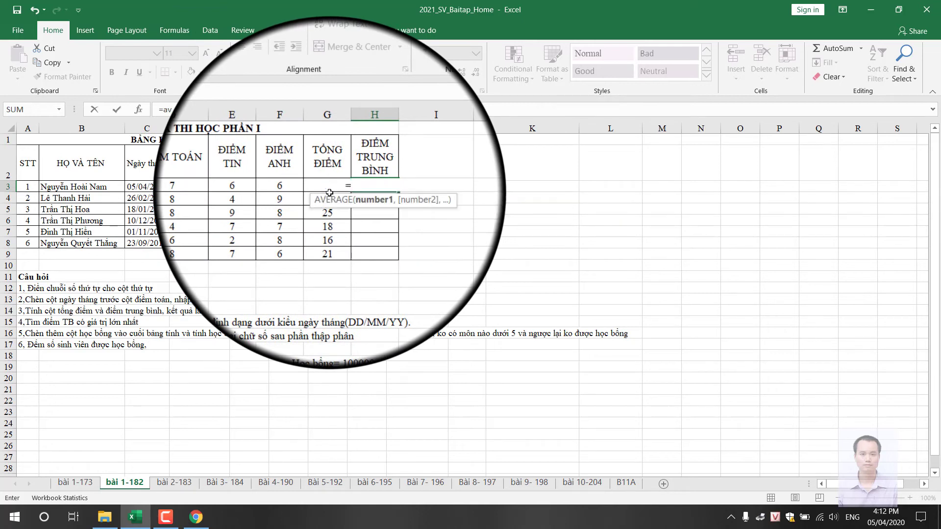
pyautogui.moveTo(177, 190); pyautogui.dragTo(285, 190)
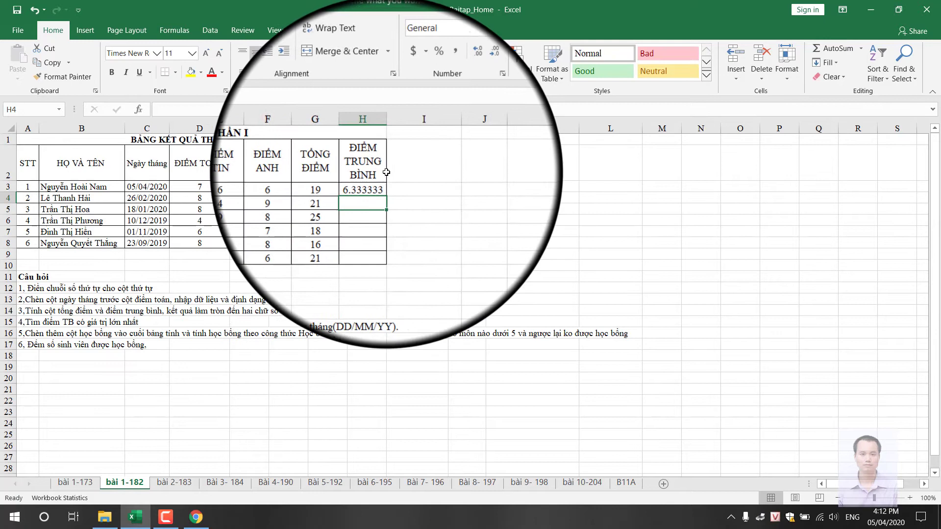
pyautogui.click(372, 185)
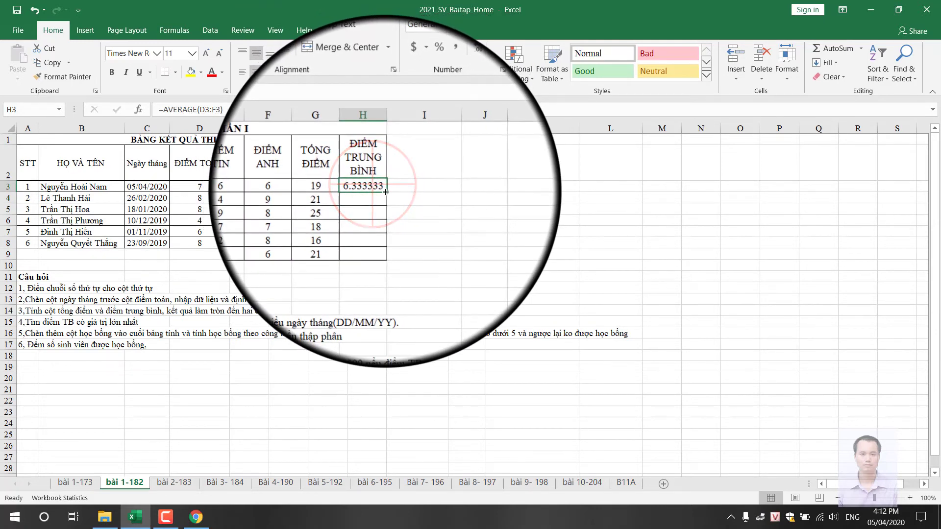
pyautogui.moveTo(385, 192); pyautogui.dragTo(386, 246)
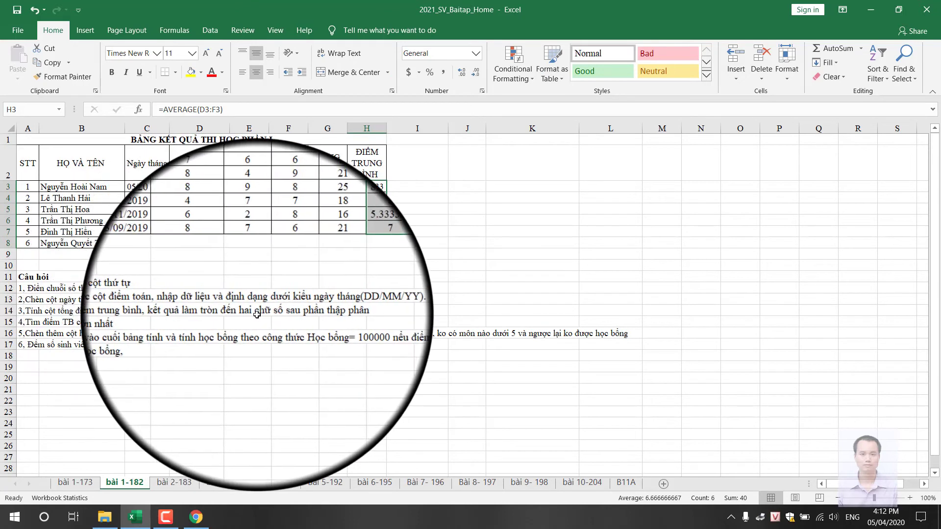
pyautogui.click(480, 76)
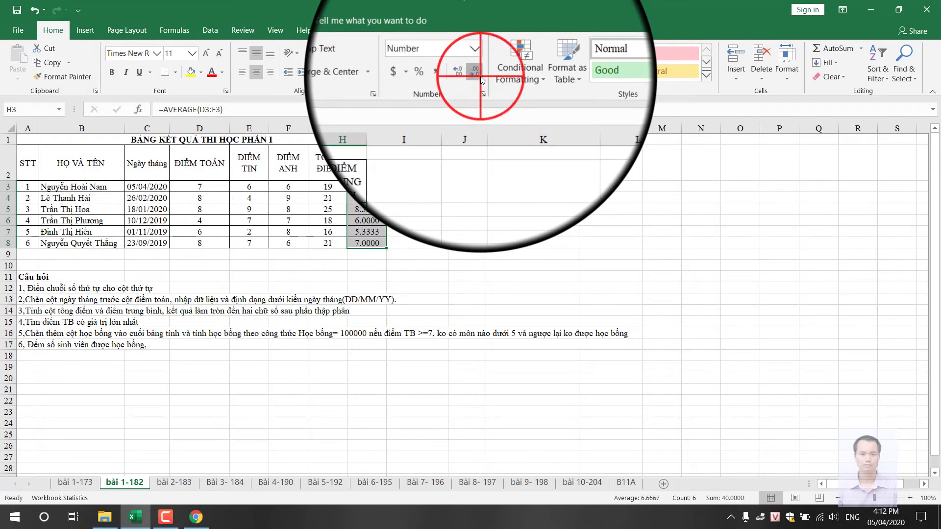
pyautogui.click(418, 221)
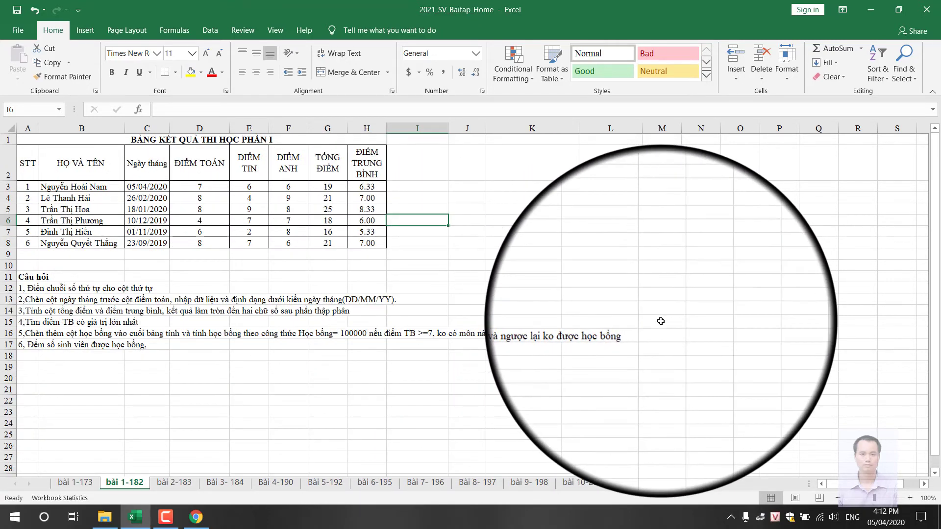
# Step: Enter =MAX(H3:H8) in M15 to show the highest average, 8.33
pyautogui.write('=m')
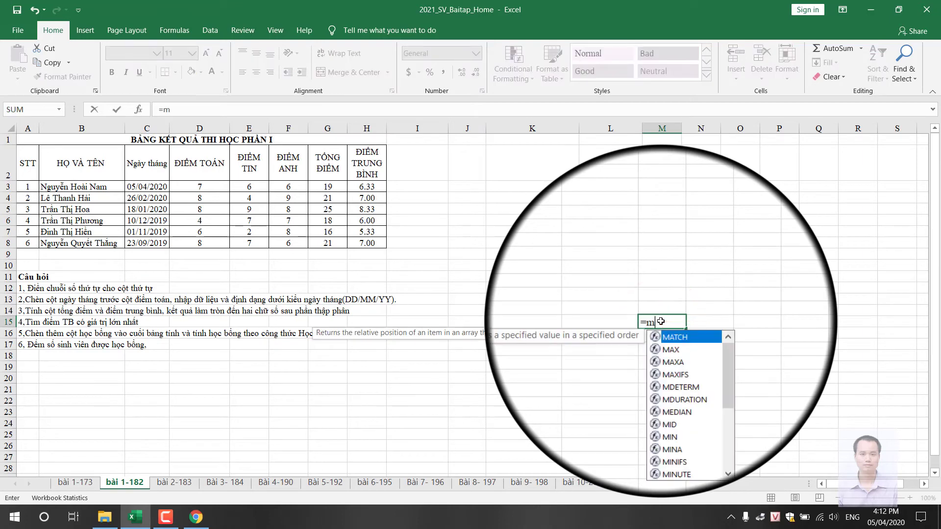
pyautogui.write('x')
pyautogui.press('Tab')
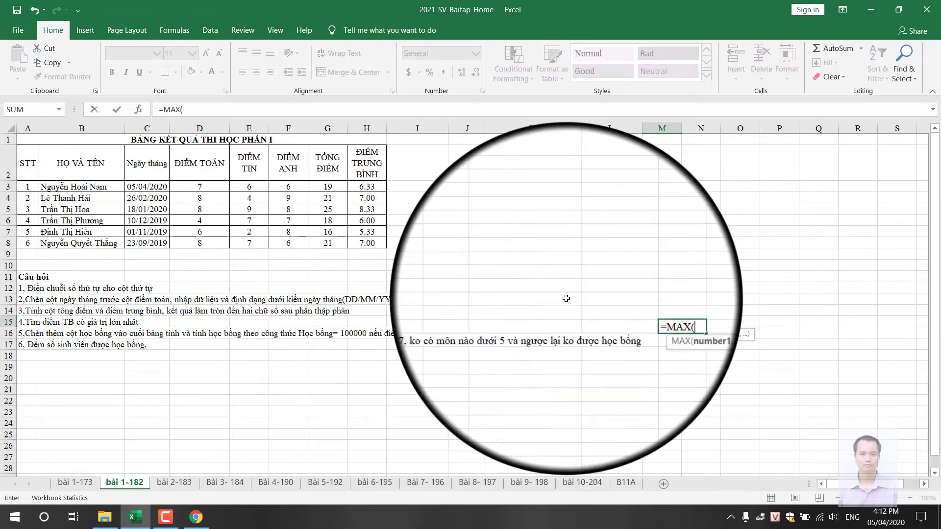
pyautogui.moveTo(367, 187); pyautogui.dragTo(371, 241)
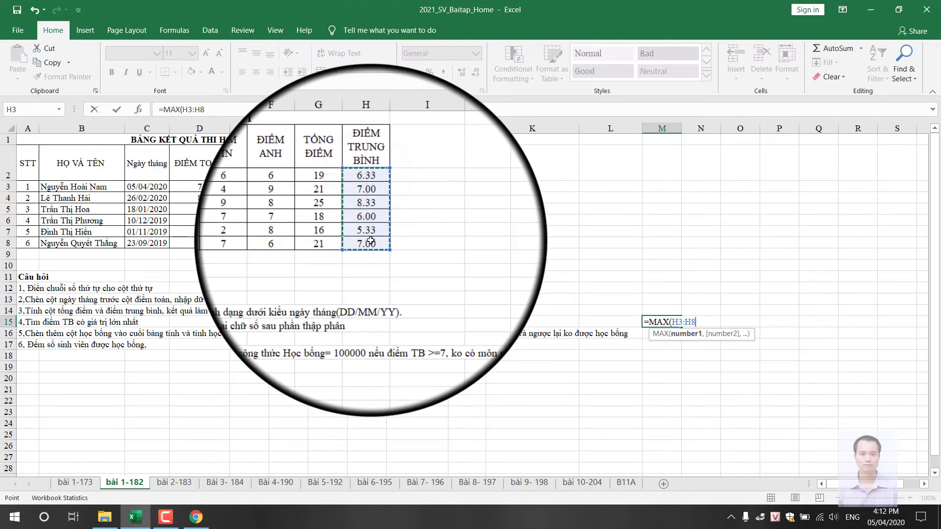
pyautogui.press('Return')
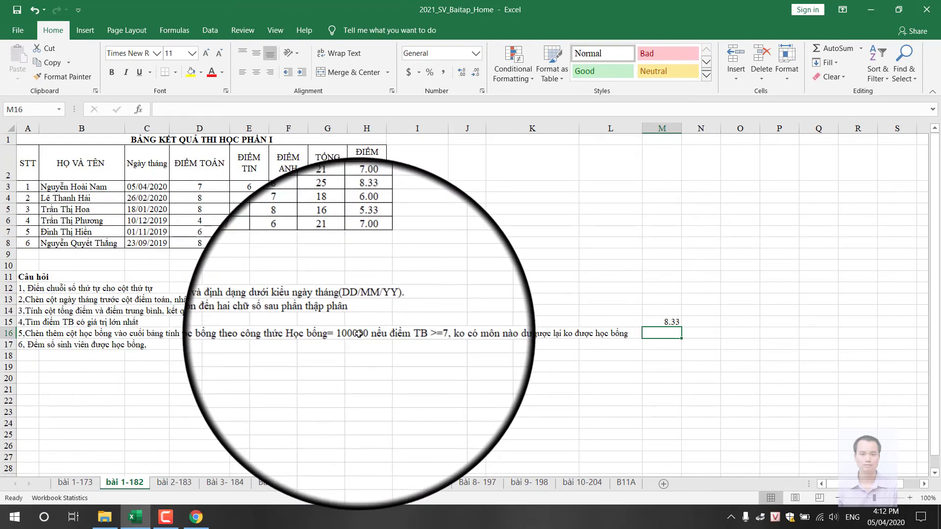
pyautogui.click(407, 166)
# Step: Add the 'Học bổng' header in I2 and apply All Borders to I2:I8
pyautogui.write('Ho')
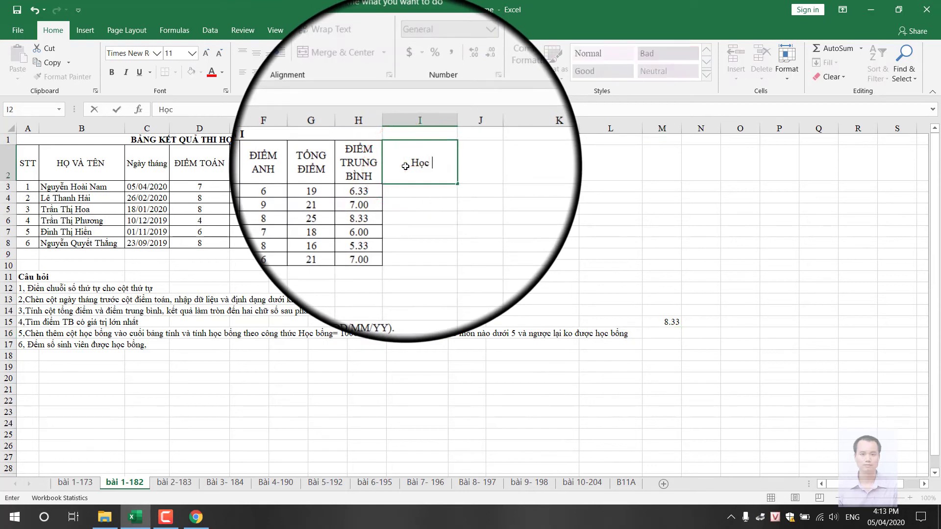
pyautogui.write('r')
pyautogui.press('Return')
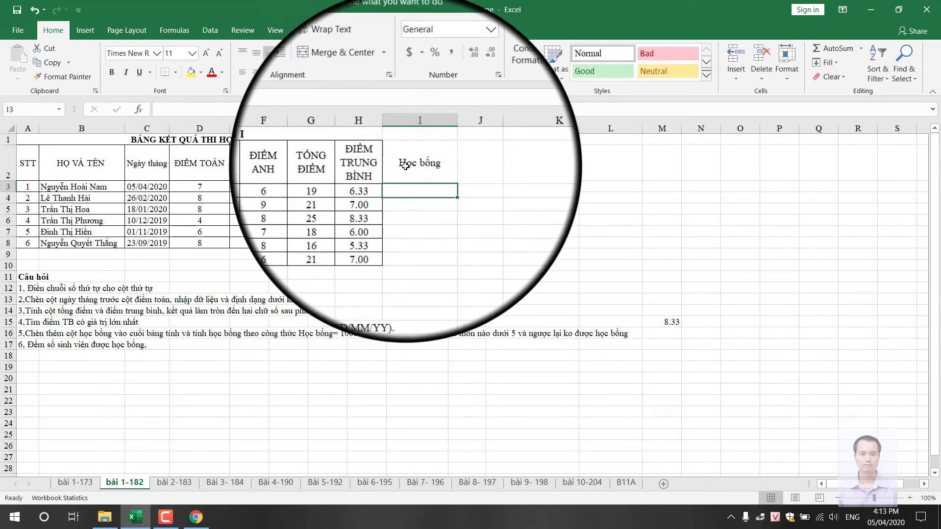
pyautogui.moveTo(406, 166); pyautogui.dragTo(417, 243)
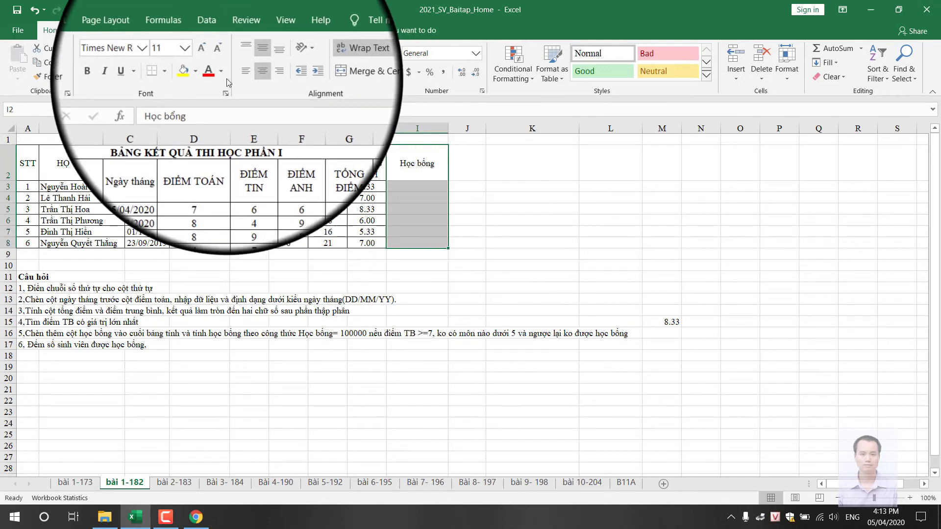
pyautogui.click(178, 73)
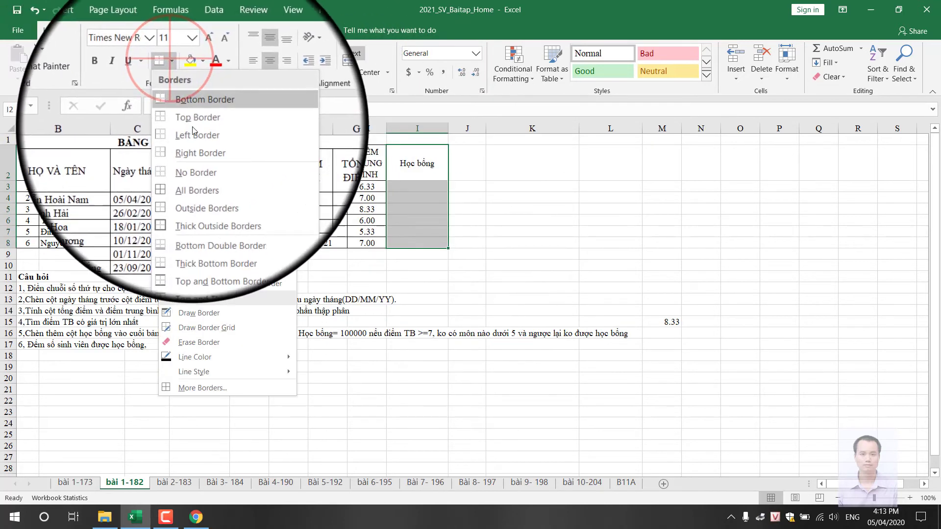
pyautogui.click(187, 179)
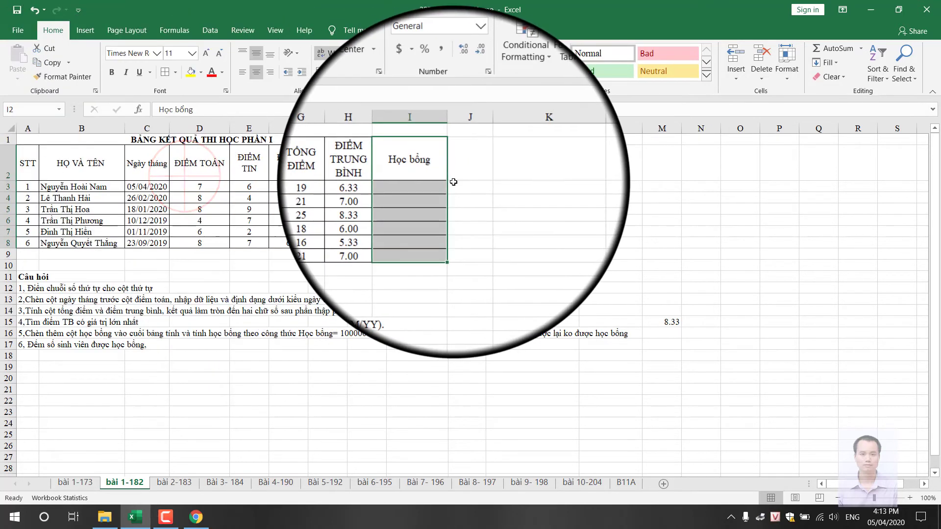
pyautogui.click(453, 182)
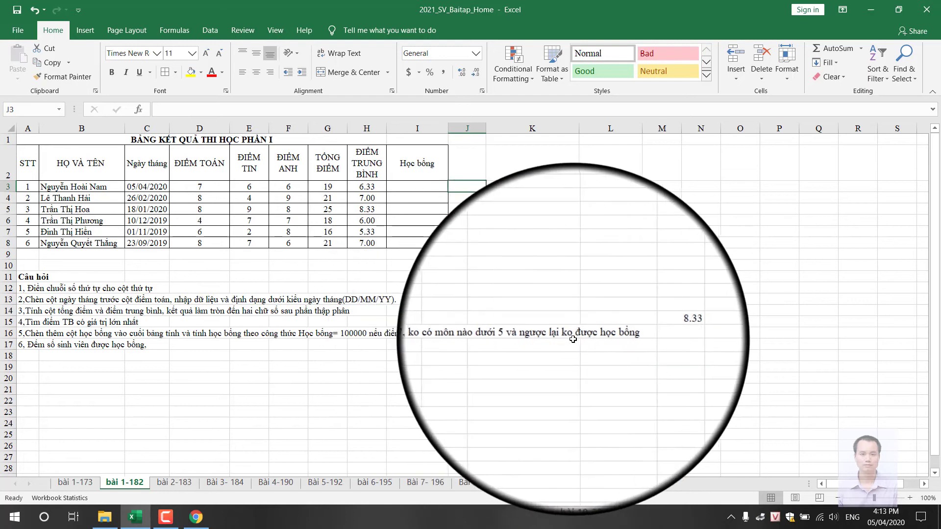
# Step: Enter =IF(AND(H3>=7,D3>=5,E3>=5,F3>=5),100000,0) in I3
pyautogui.click(429, 186)
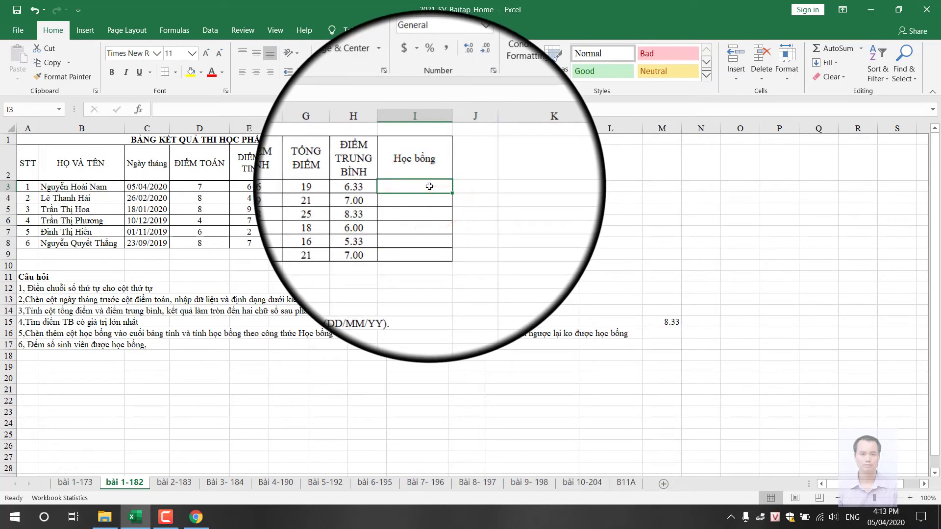
pyautogui.write('=i')
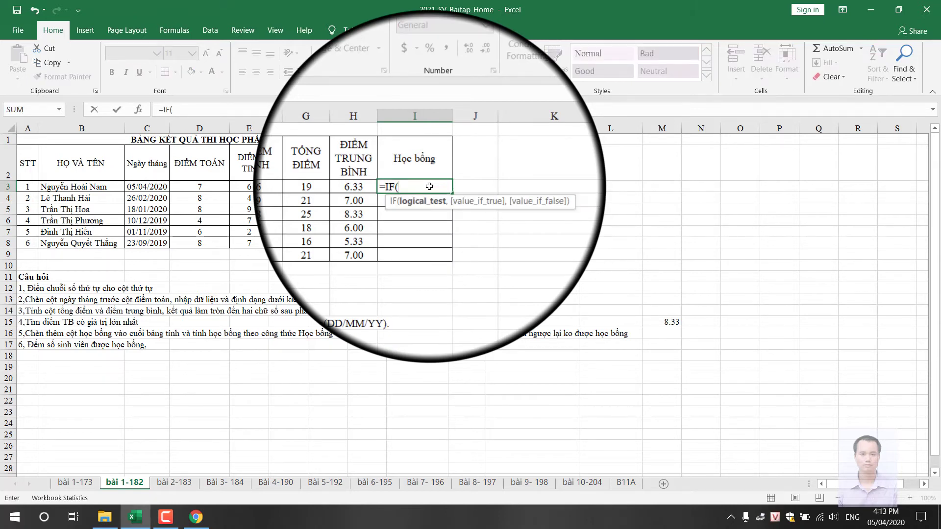
pyautogui.write('and')
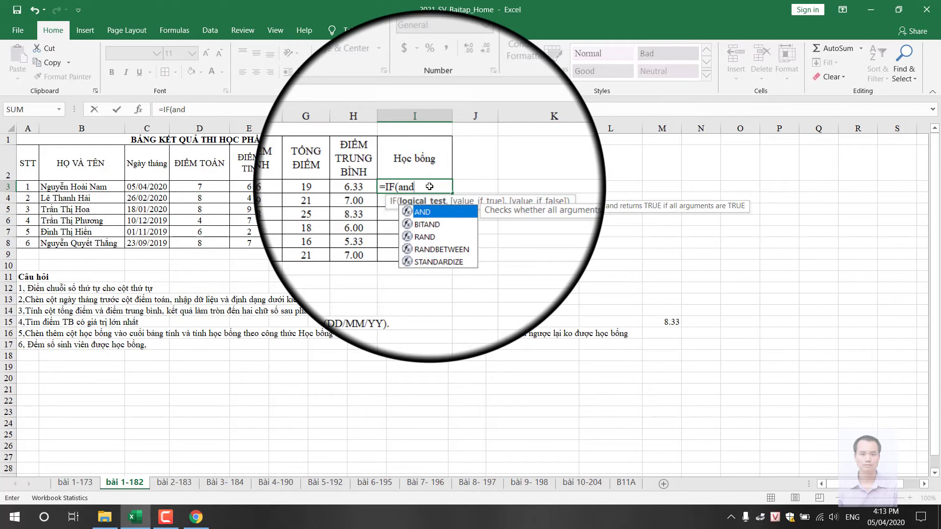
pyautogui.press('Tab')
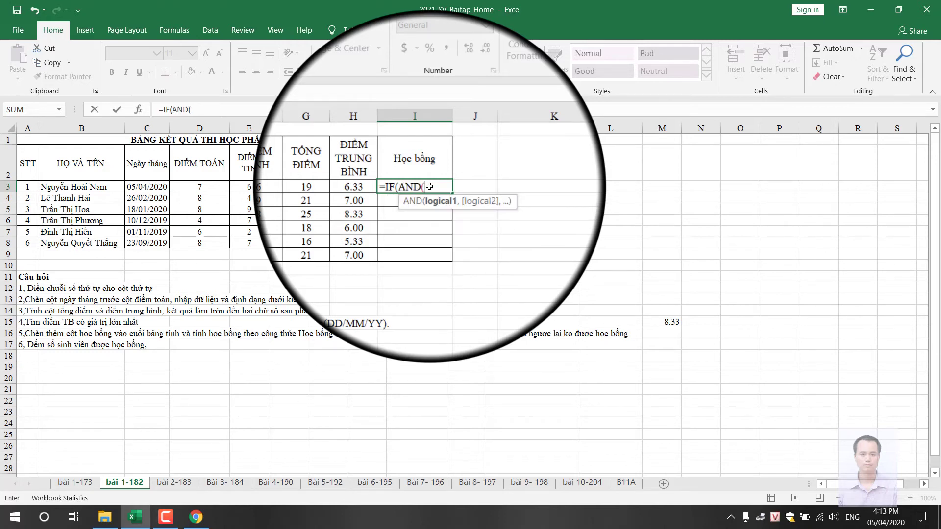
pyautogui.click(372, 185)
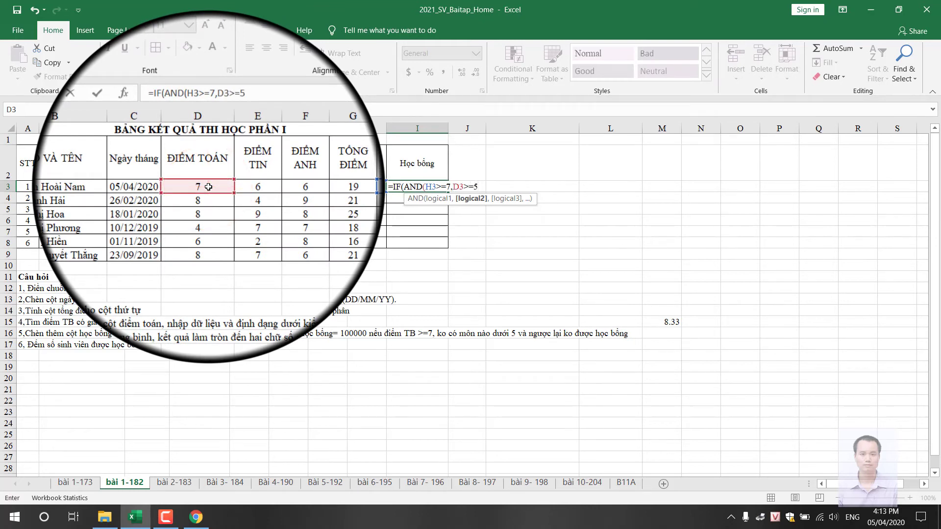
pyautogui.click(249, 187)
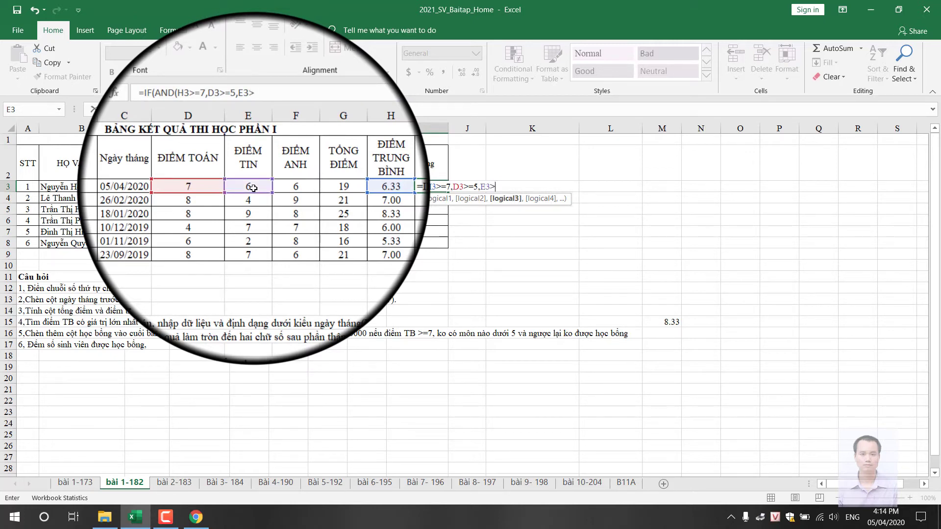
pyautogui.click(283, 186)
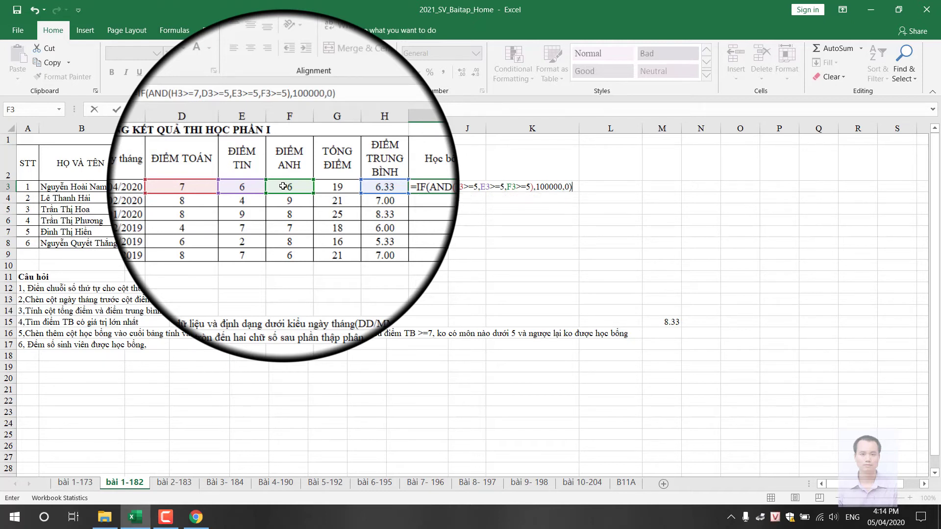
pyautogui.press('Return')
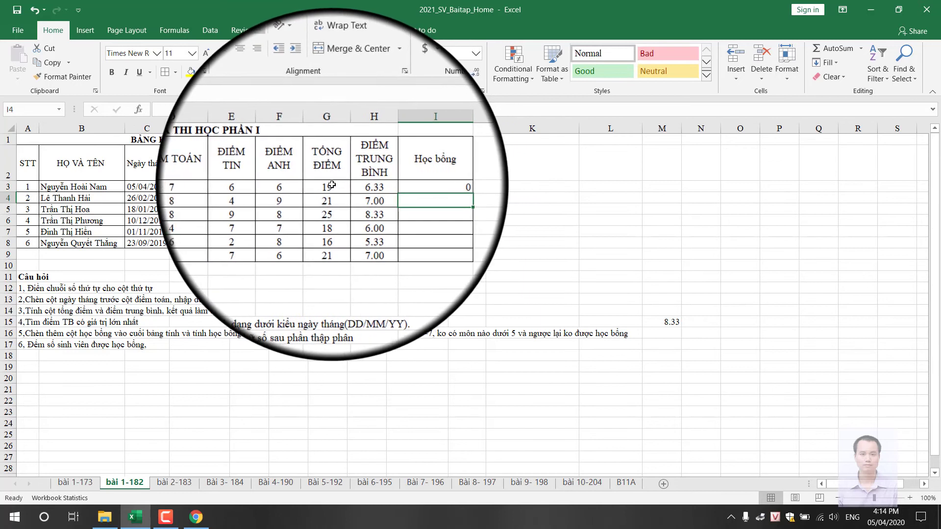
pyautogui.click(375, 187)
# Step: Copy the I3 scholarship formula down to I8, giving 100000 to two students and 0 to the rest
pyautogui.click(440, 190)
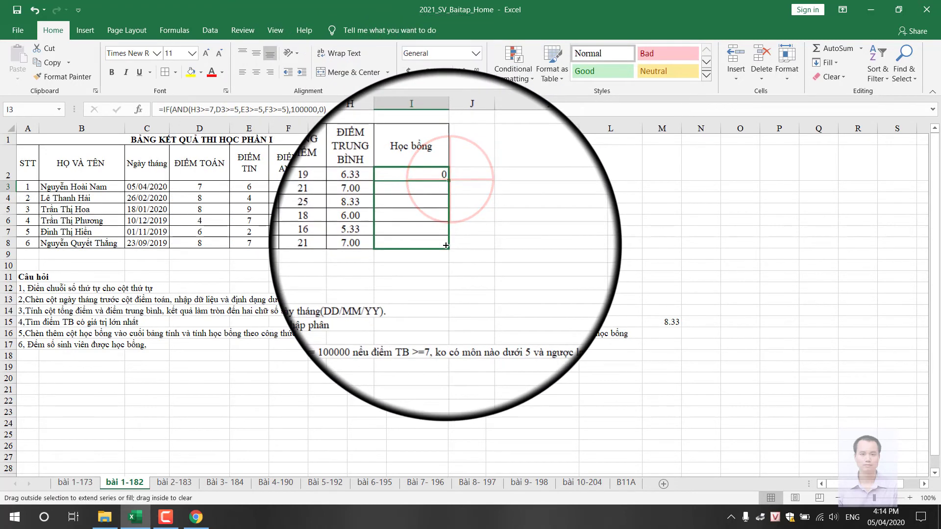
pyautogui.moveTo(440, 190); pyautogui.dragTo(447, 246)
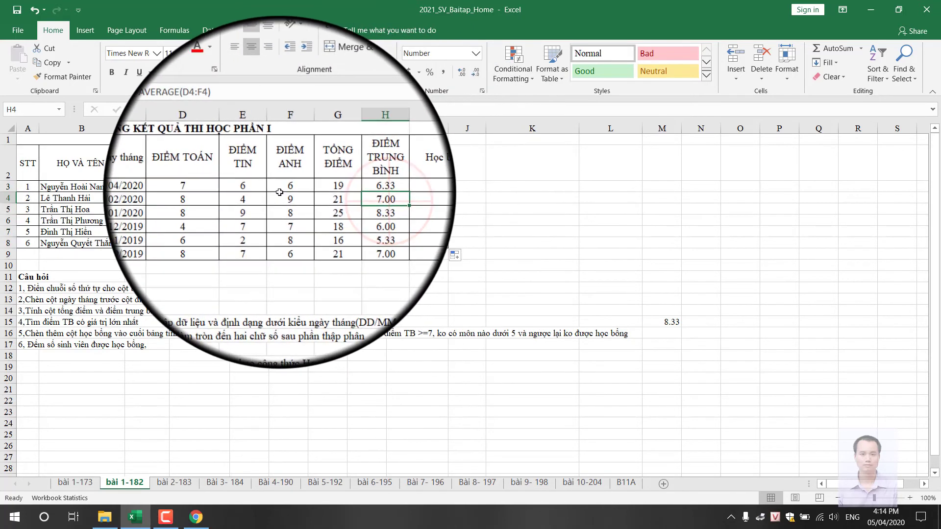
pyautogui.click(261, 198)
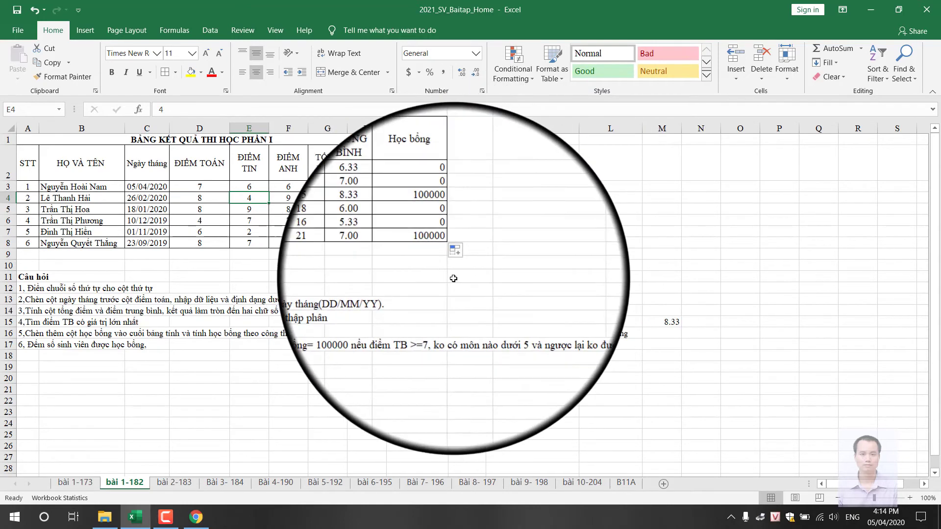
# Step: Enter =COUNTIF(I3:I8,">0") in M16, returning 2 scholarship students
pyautogui.click(669, 334)
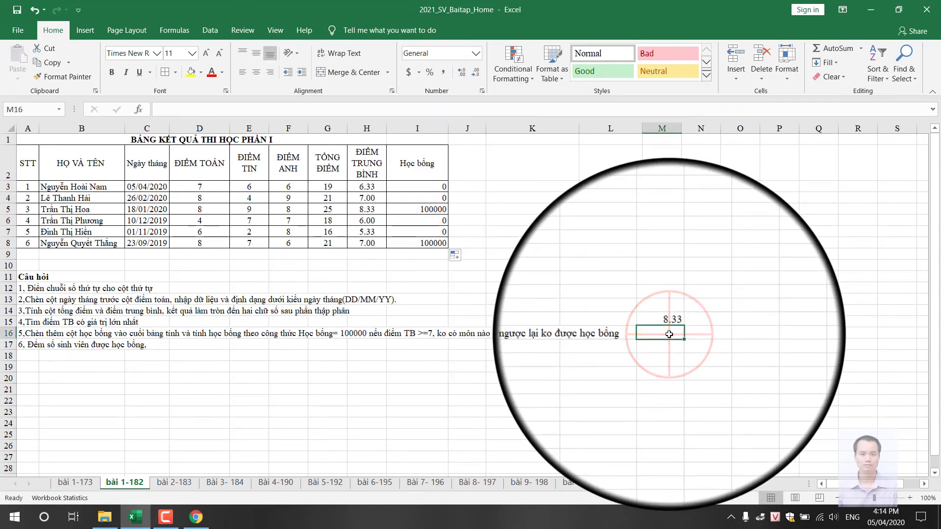
pyautogui.write('=cou')
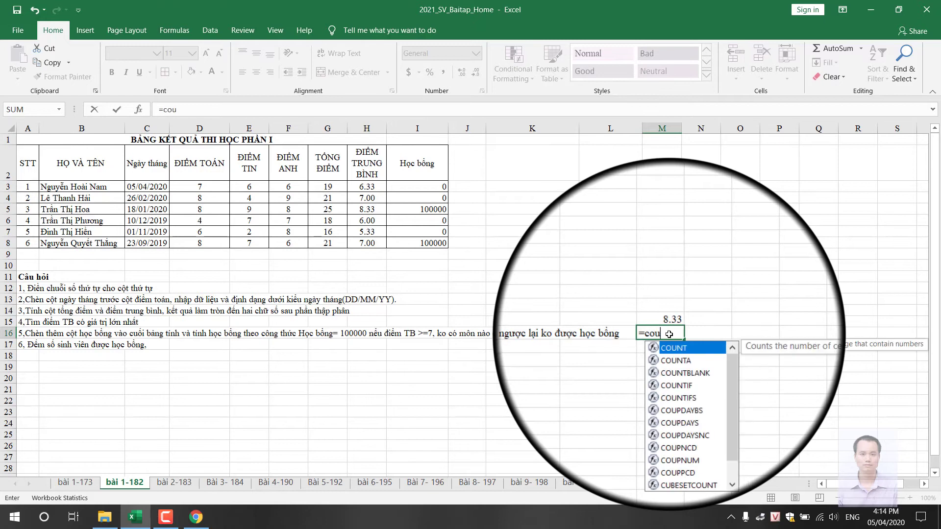
pyautogui.write('n')
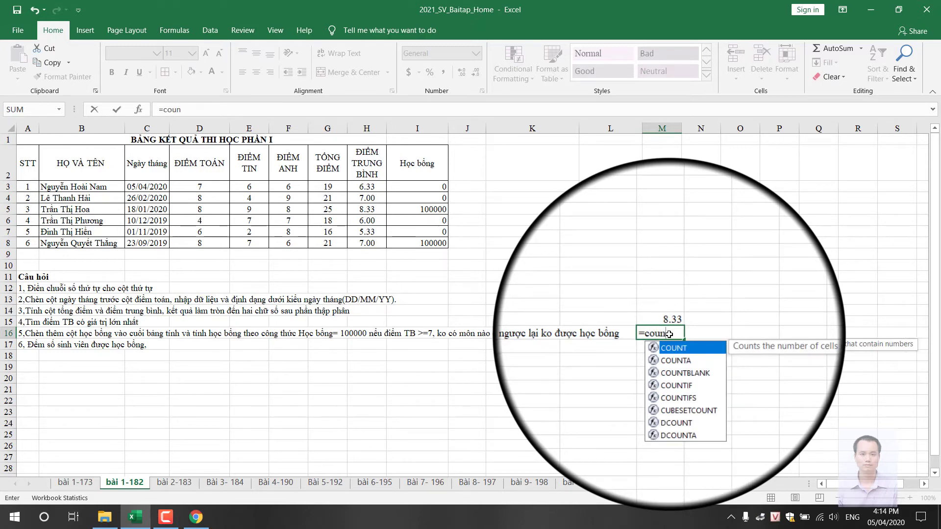
pyautogui.press('Down')
pyautogui.press('Down')
pyautogui.press('Down')
pyautogui.press('Tab')
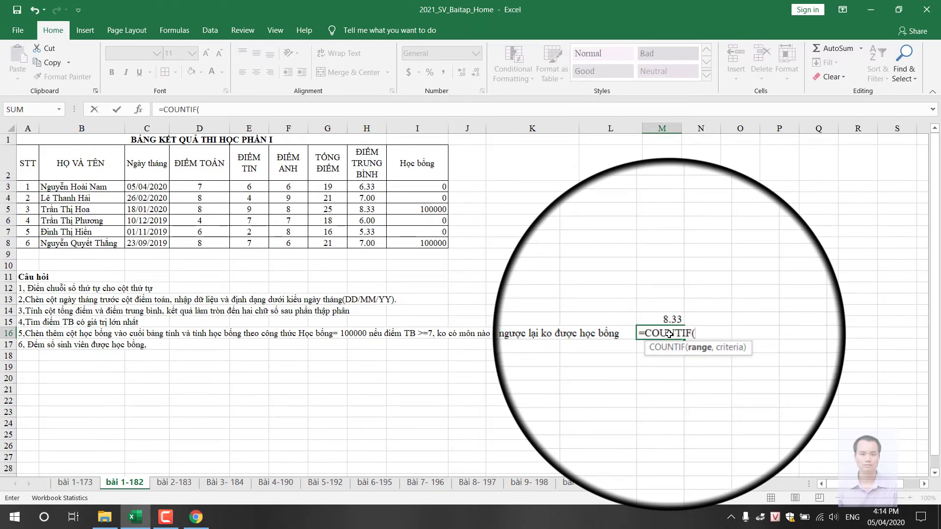
pyautogui.moveTo(417, 186); pyautogui.dragTo(422, 241)
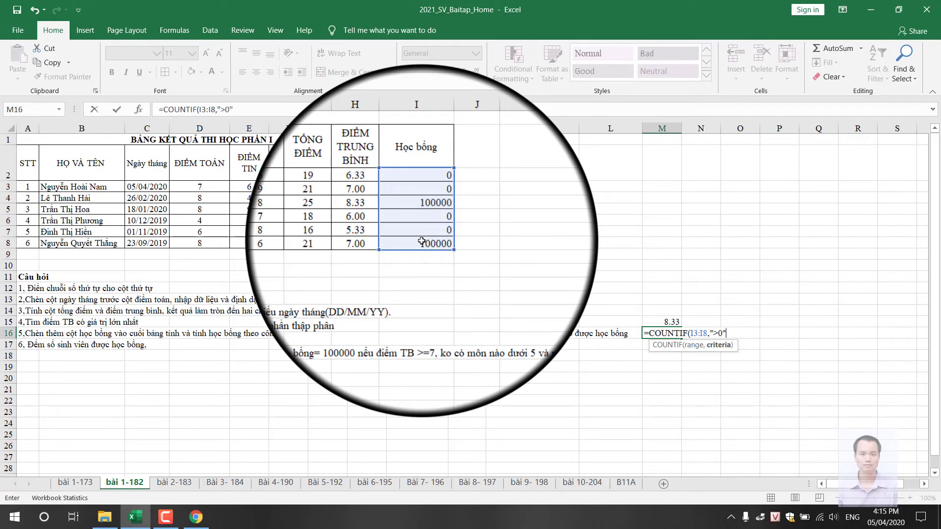
pyautogui.press('Return')
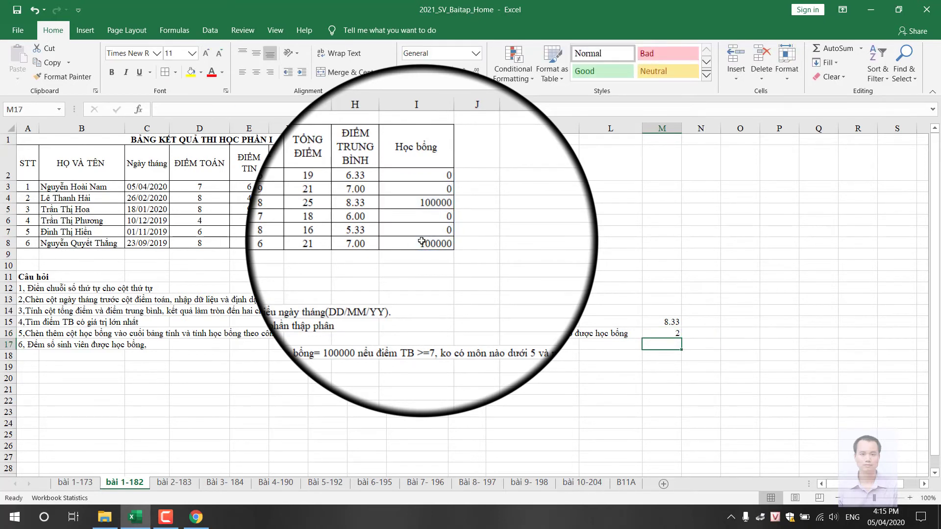
pyautogui.click(662, 338)
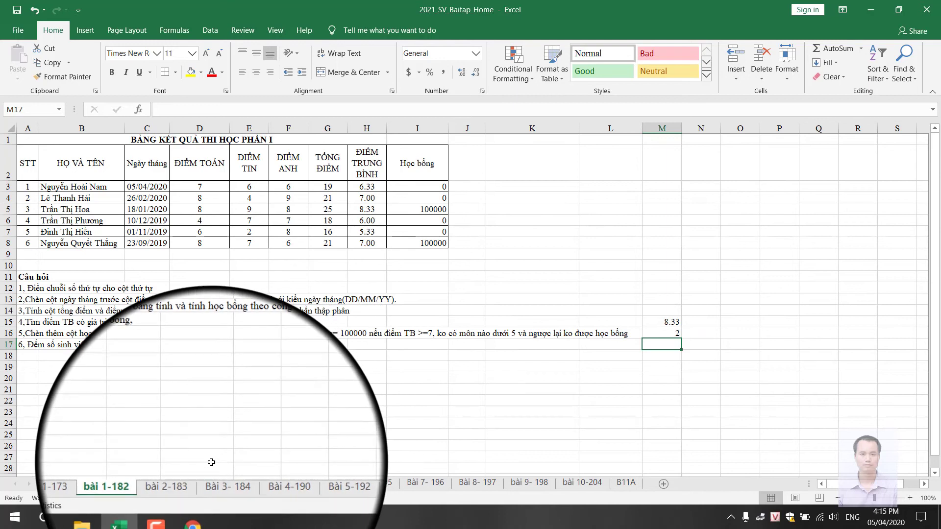
# Step: Move the Bài 3- 184 sheet before bài 2-183 and switch to it
pyautogui.click(179, 486)
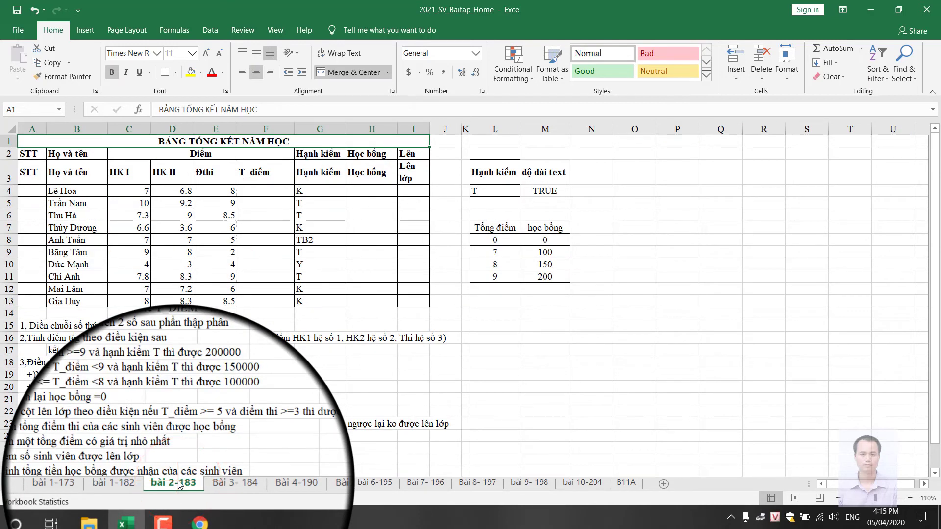
pyautogui.click(230, 486)
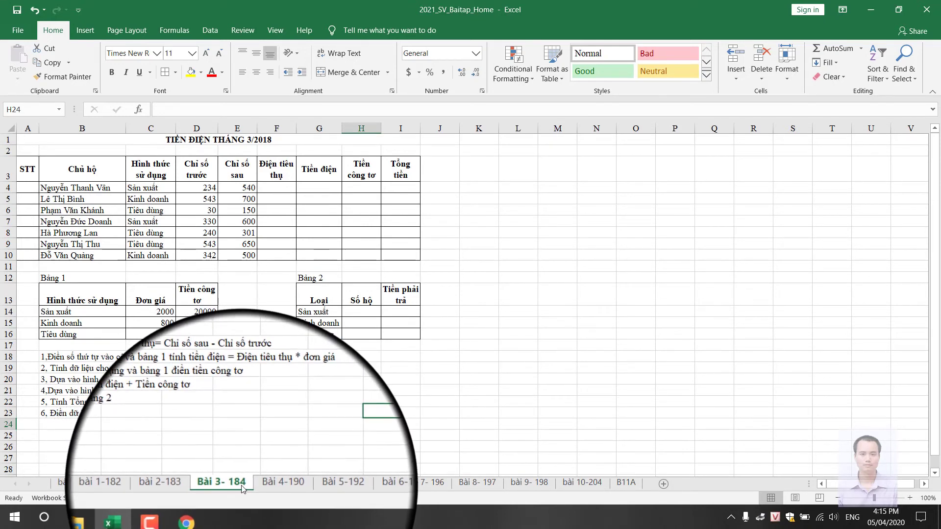
pyautogui.moveTo(241, 486); pyautogui.dragTo(216, 485)
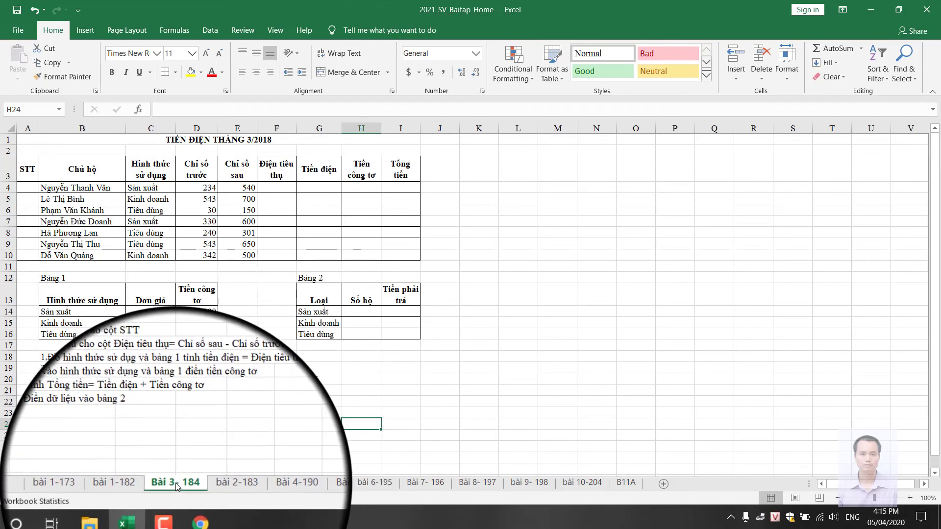
pyautogui.click(233, 485)
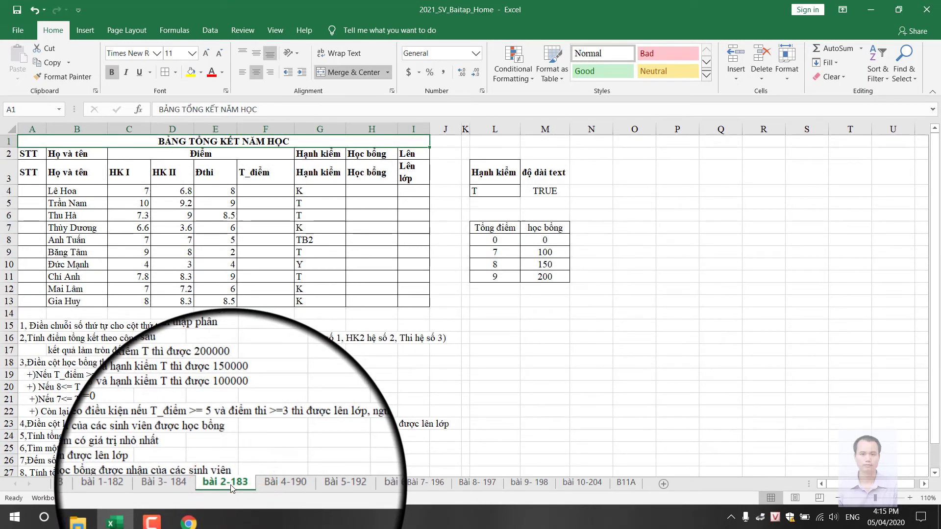
pyautogui.click(182, 487)
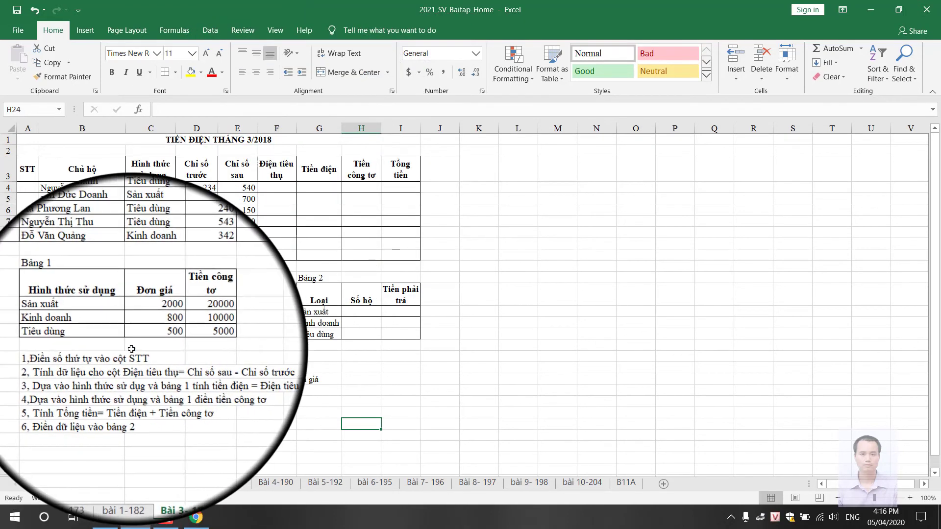
# Step: Number STT 1–7 in A4:A10 using 1 and =A4+1 filled down, then centre them
pyautogui.click(30, 189)
pyautogui.write('1')
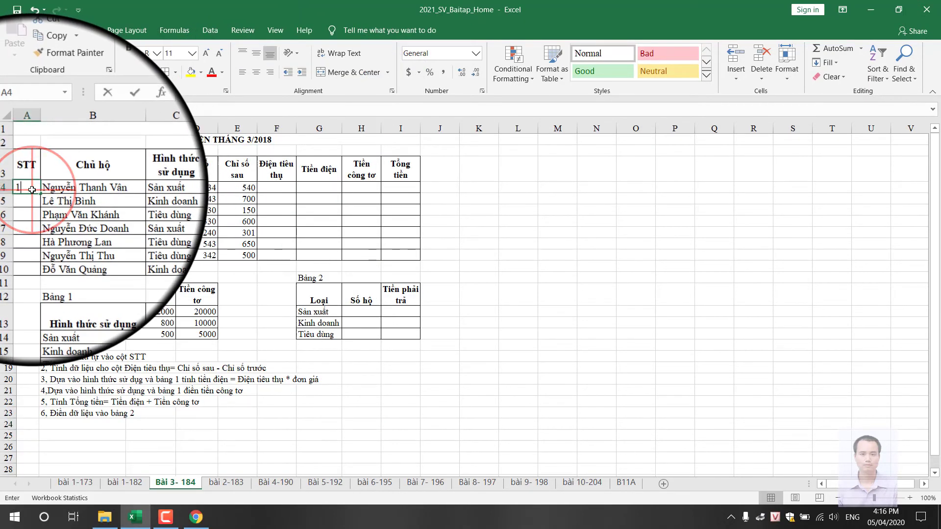
pyautogui.write('=')
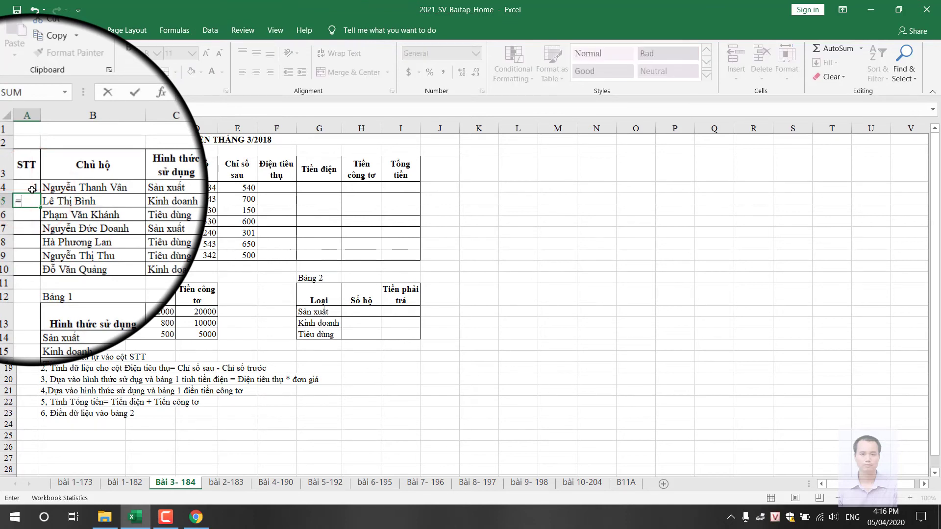
pyautogui.click(29, 189)
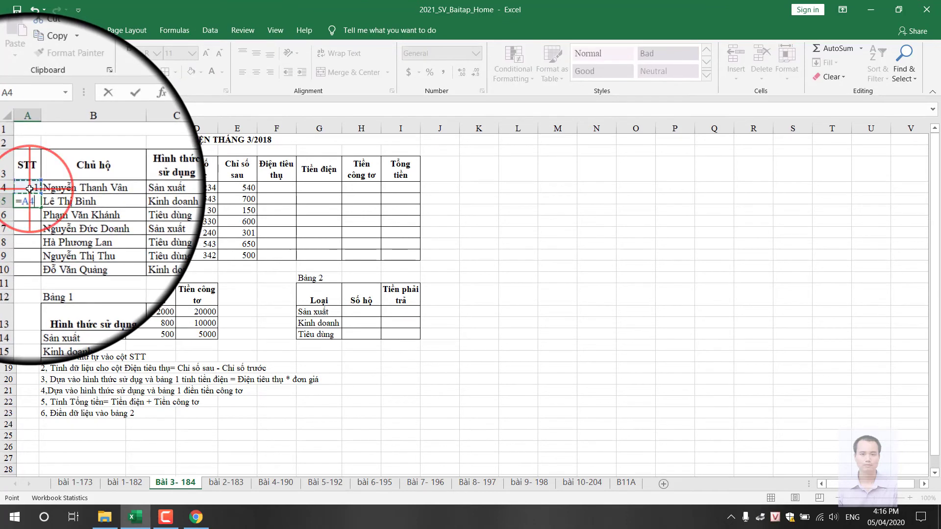
pyautogui.press('Return')
pyautogui.click(33, 198)
pyautogui.doubleClick(38, 202)
pyautogui.click(33, 190)
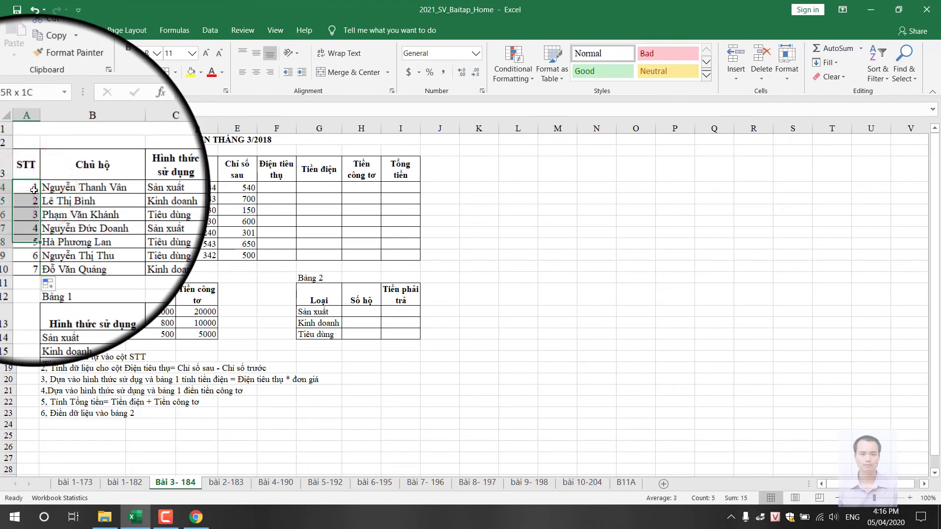
pyautogui.click(254, 73)
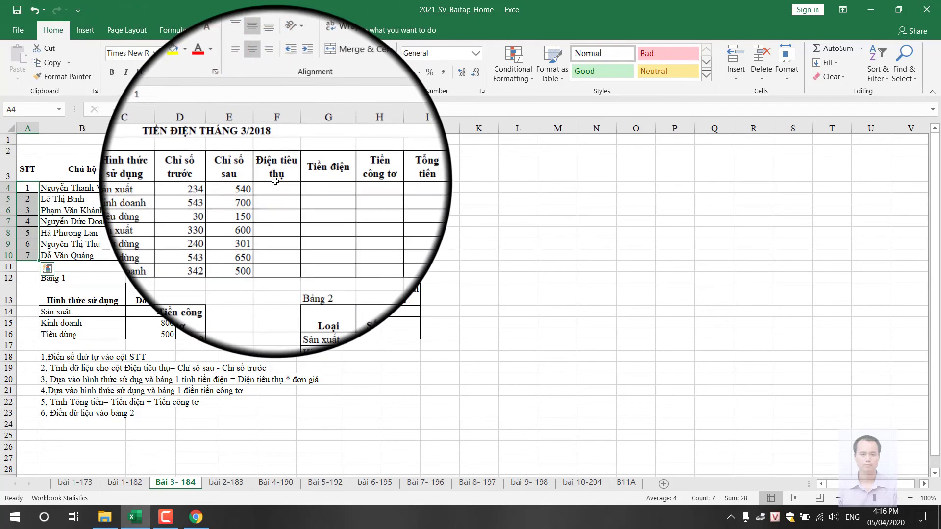
# Step: Enter =E4-D4 in F4 and fill to F10, giving 306, 157, 120, 270, 61, 107, 158
pyautogui.click(277, 188)
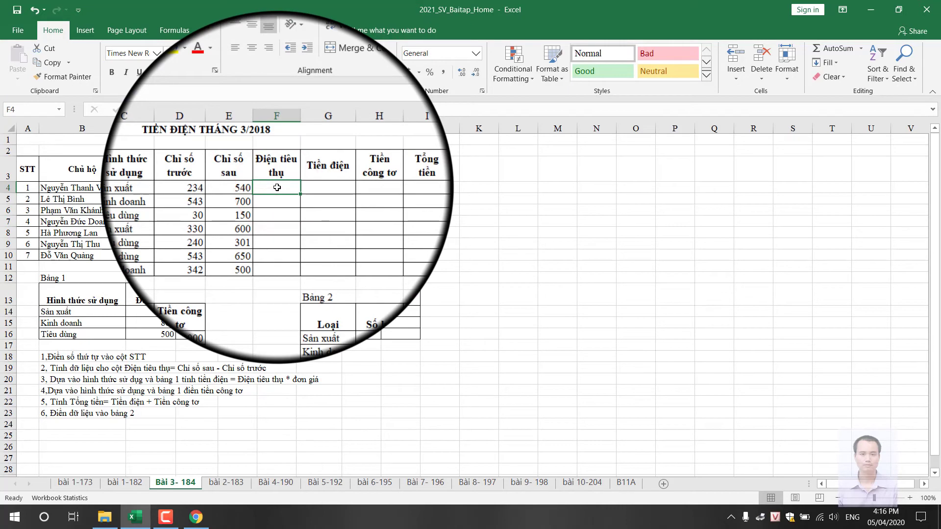
pyautogui.write('=')
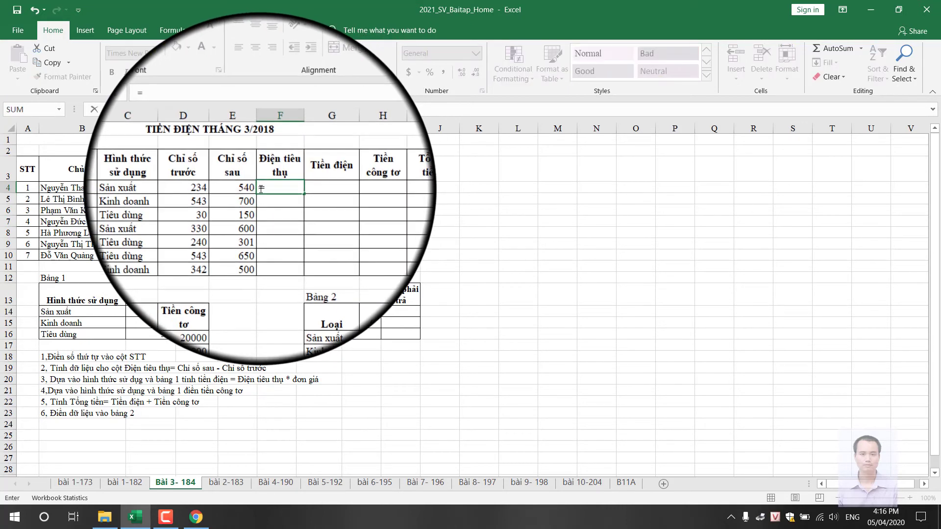
pyautogui.click(248, 188)
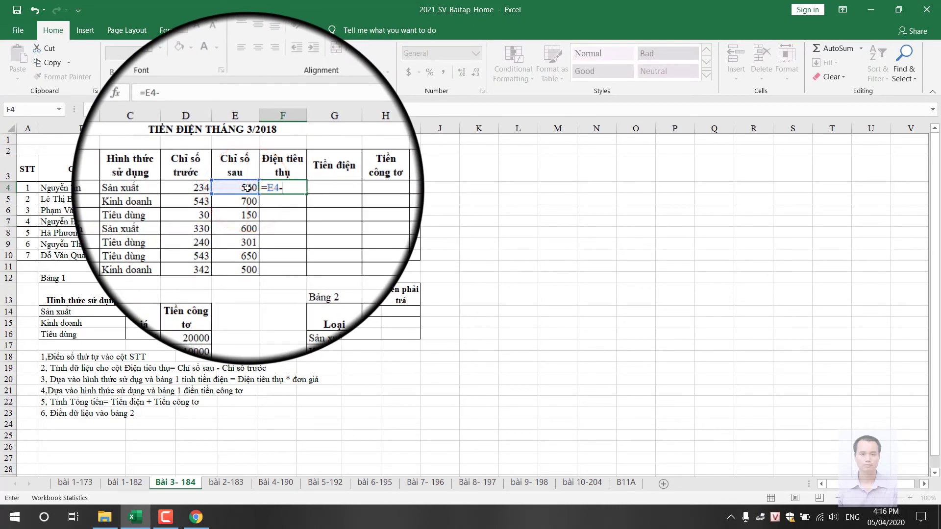
pyautogui.click(219, 189)
pyautogui.press('Return')
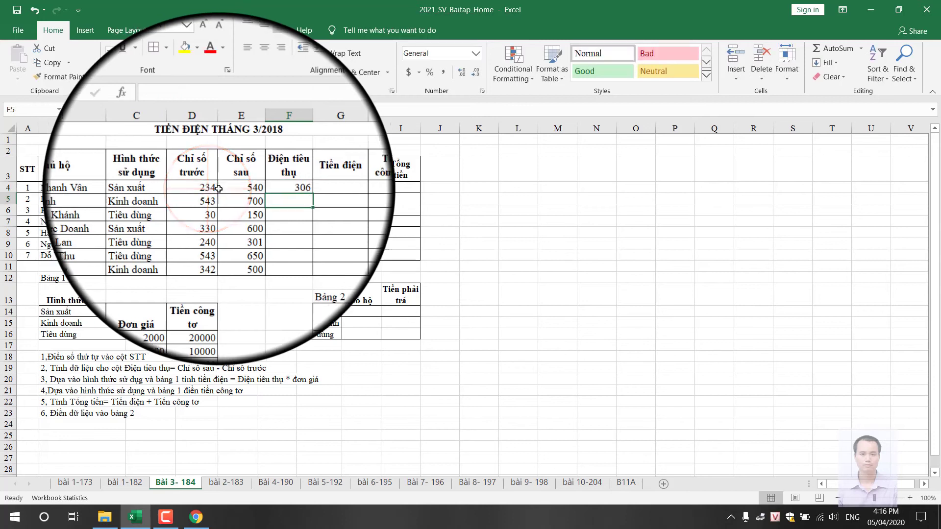
pyautogui.click(274, 188)
pyautogui.moveTo(296, 194); pyautogui.dragTo(296, 257)
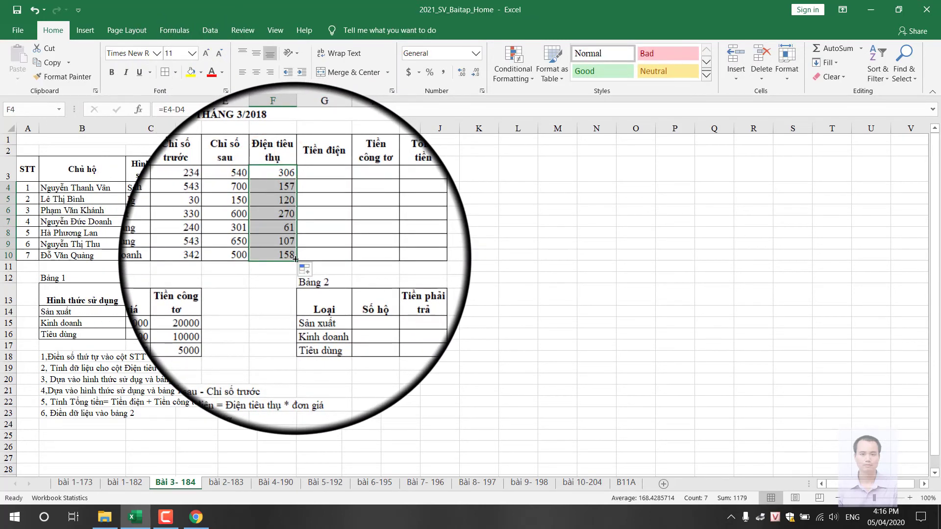
pyautogui.click(326, 211)
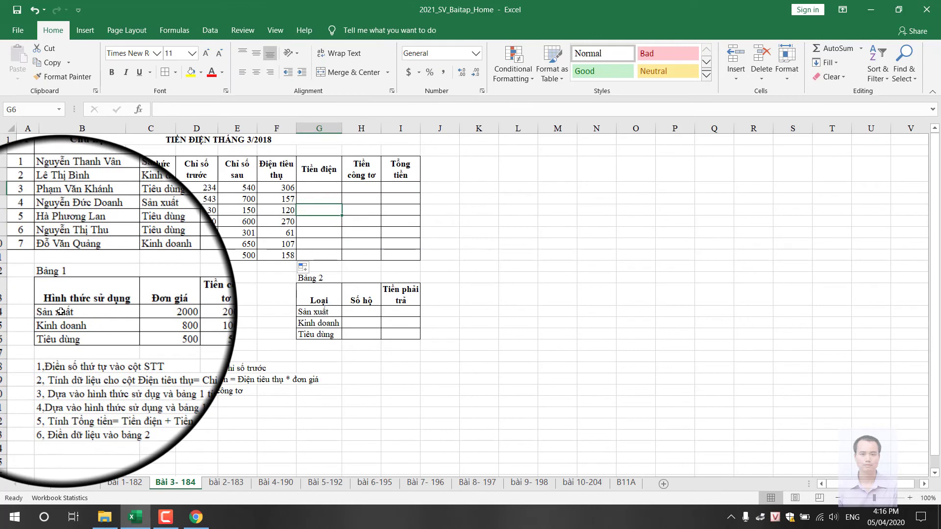
# Step: Enter =F4*VLOOKUP(C4,$B$14:$C$16,2,FALSE) in G4, giving 612000
pyautogui.click(322, 189)
pyautogui.write('=')
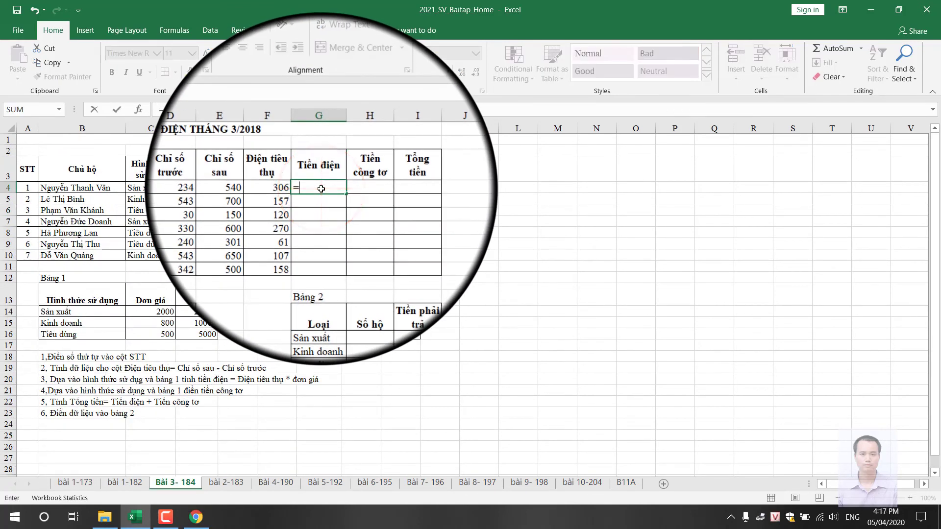
pyautogui.click(276, 189)
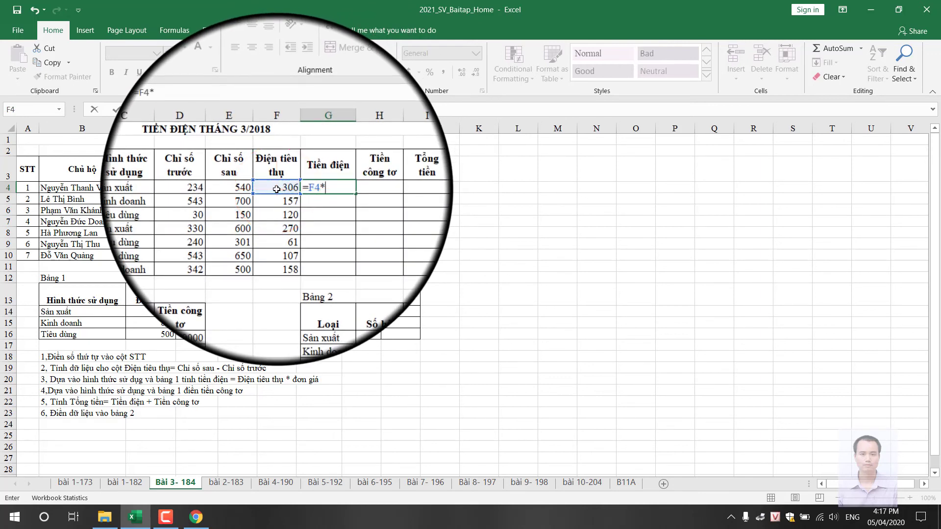
pyautogui.write('vlo')
pyautogui.press('Tab')
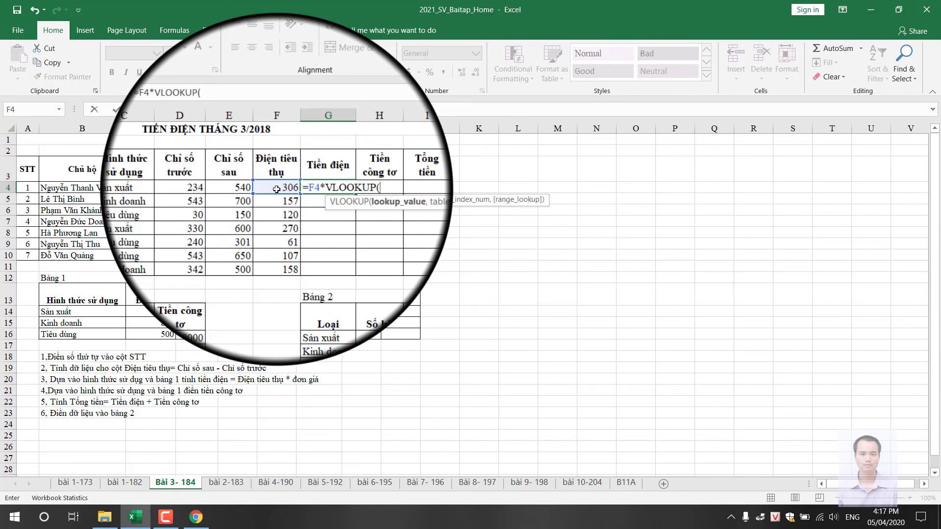
pyautogui.click(157, 189)
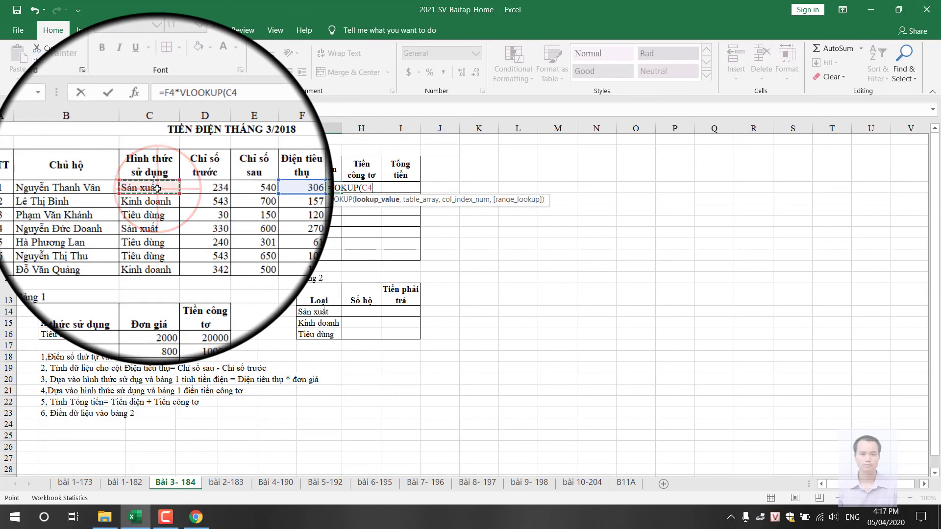
pyautogui.moveTo(64, 308)
pyautogui.mouseDown()
pyautogui.moveTo(213, 330)
pyautogui.moveTo(167, 338)
pyautogui.mouseUp()
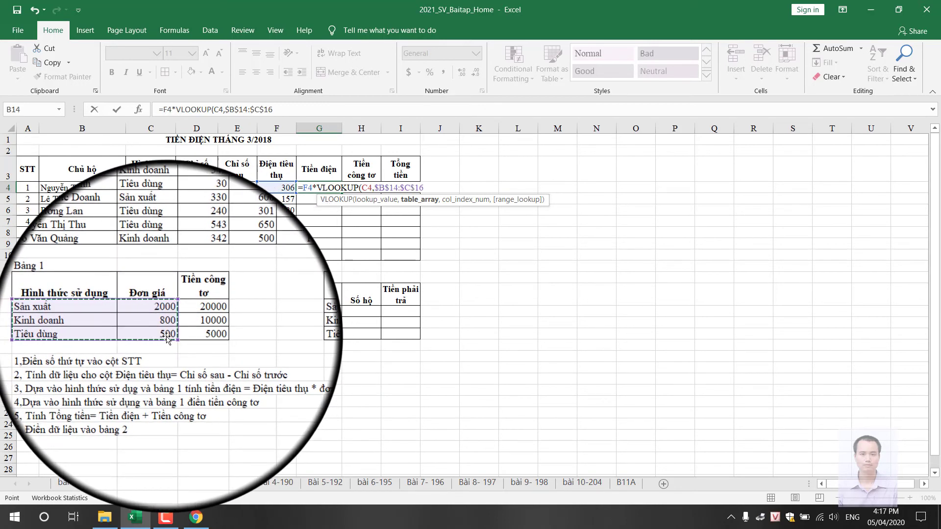
pyautogui.write(',')
pyautogui.press('Down')
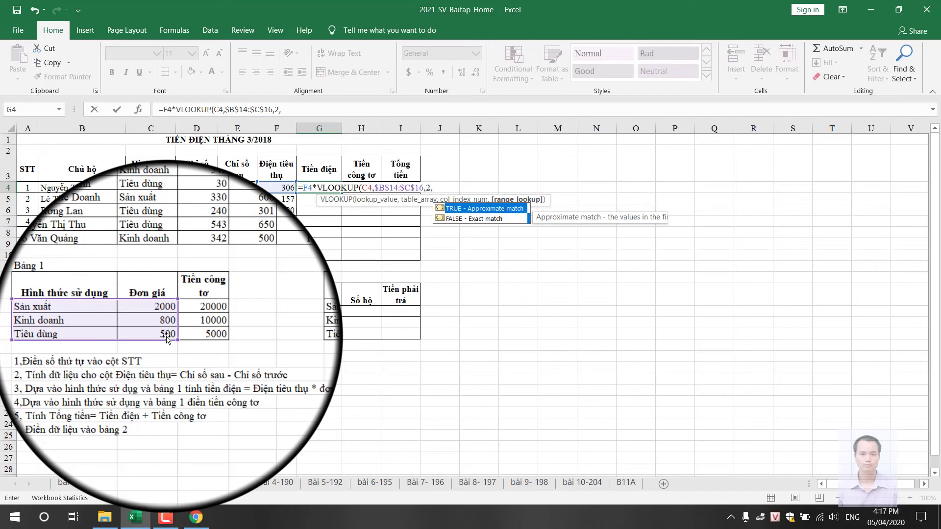
pyautogui.press('Tab')
pyautogui.write(')')
pyautogui.press('Return')
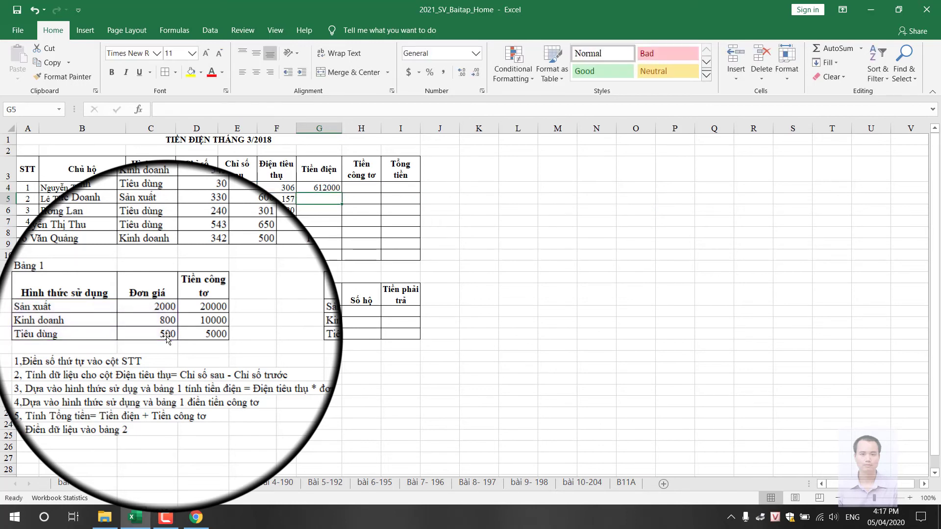
# Step: Format G4 with thousands separators and zero decimals, and fill the charge formula down to G10
pyautogui.click(319, 188)
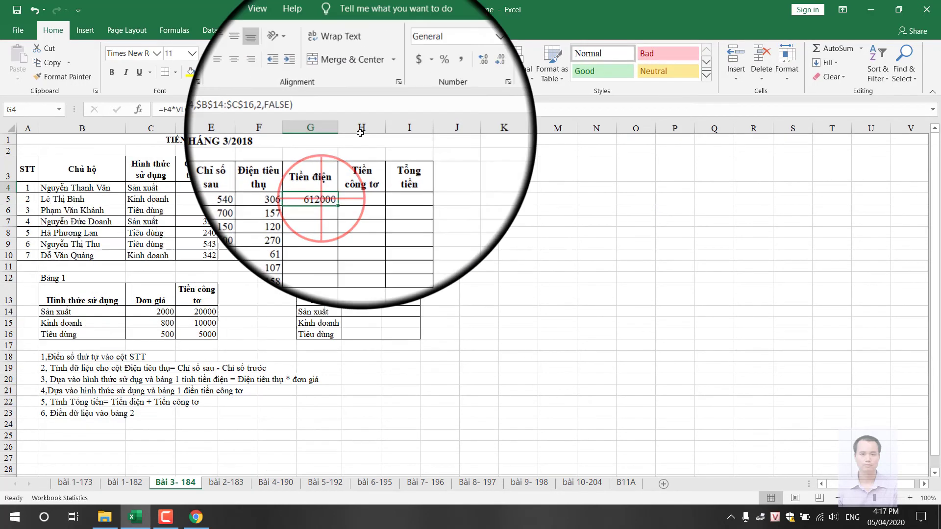
pyautogui.click(442, 76)
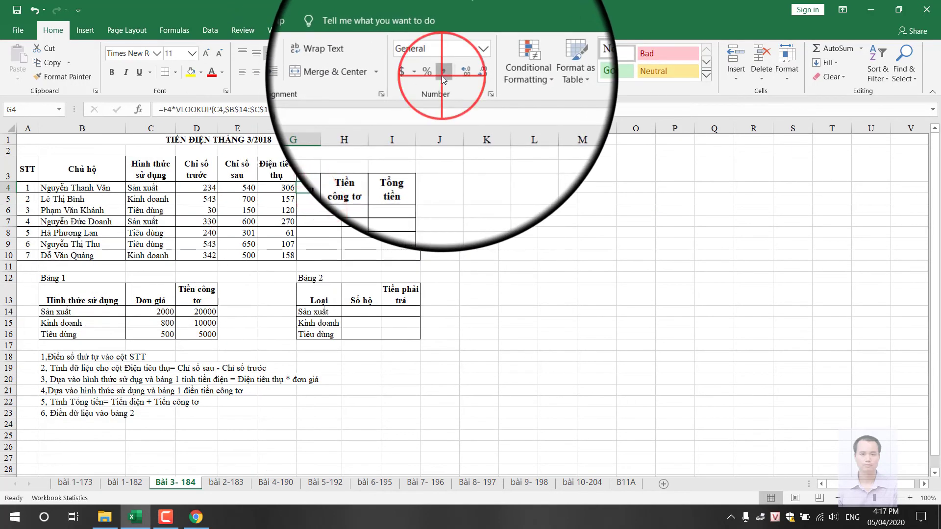
pyautogui.click(476, 74)
pyautogui.click(476, 75)
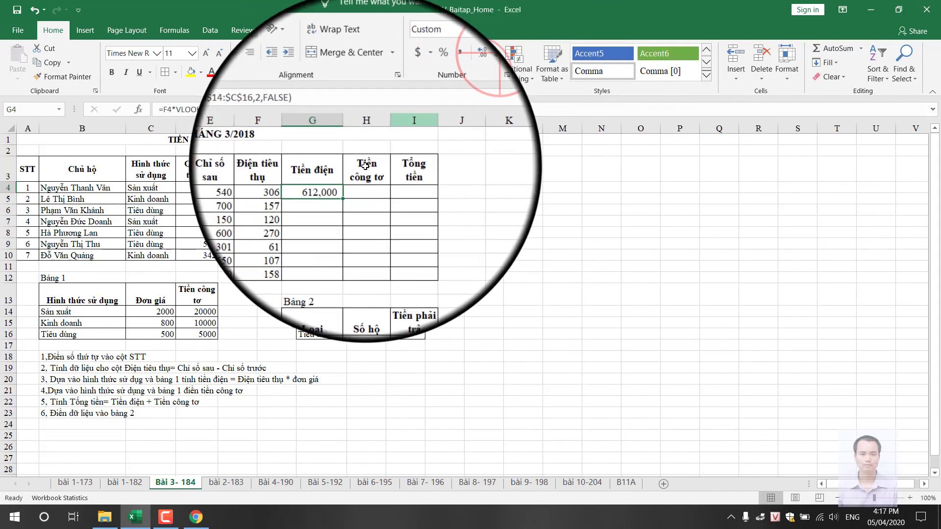
pyautogui.moveTo(348, 193); pyautogui.dragTo(345, 258)
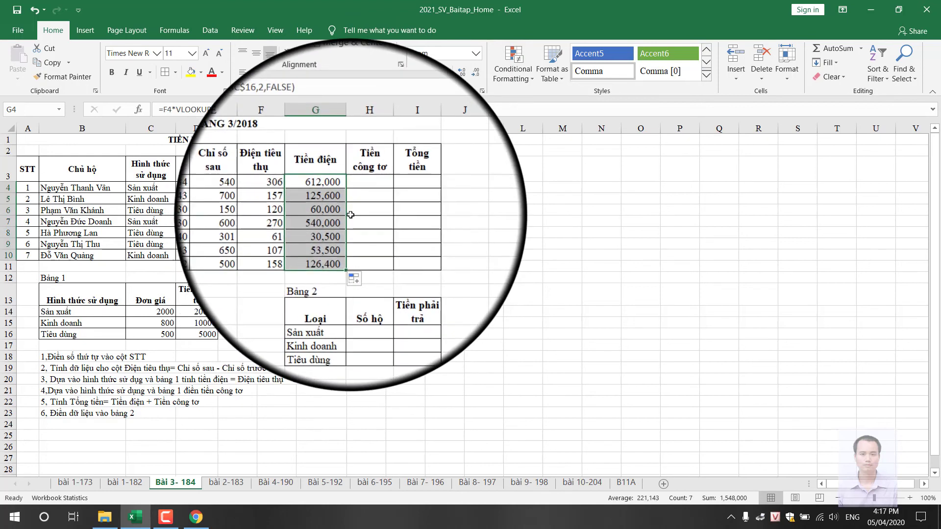
pyautogui.click(368, 188)
pyautogui.write('=')
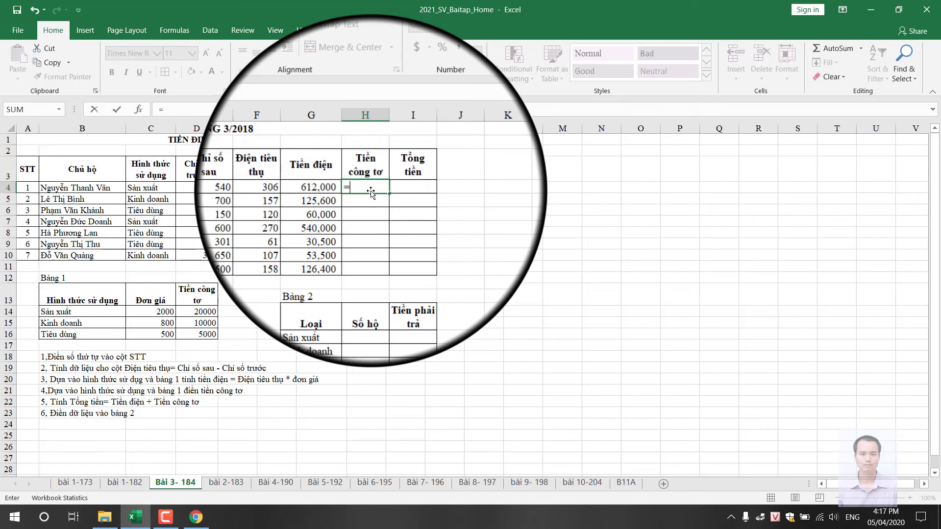
# Step: Enter a VLOOKUP in H4 on C4 against Bảng 1, column 3, exact match (FALSE)
pyautogui.write('vl')
pyautogui.press('Tab')
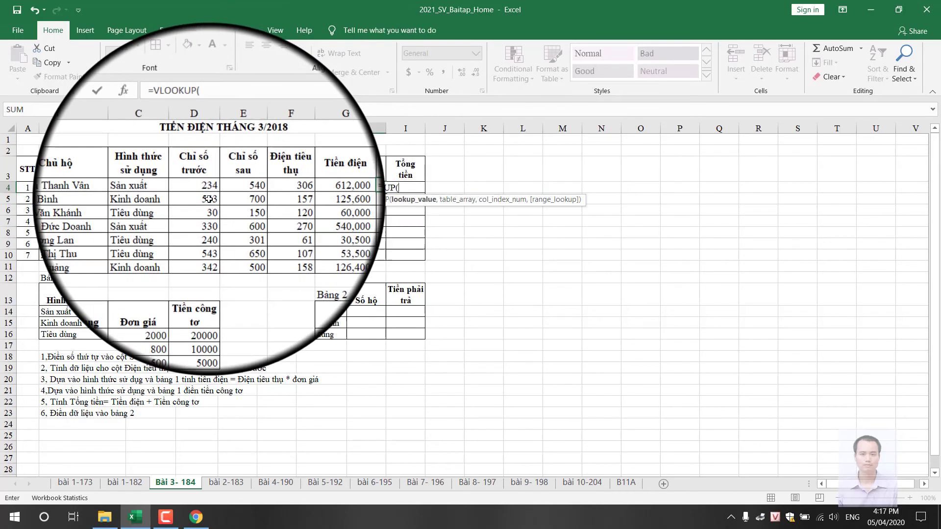
pyautogui.click(157, 188)
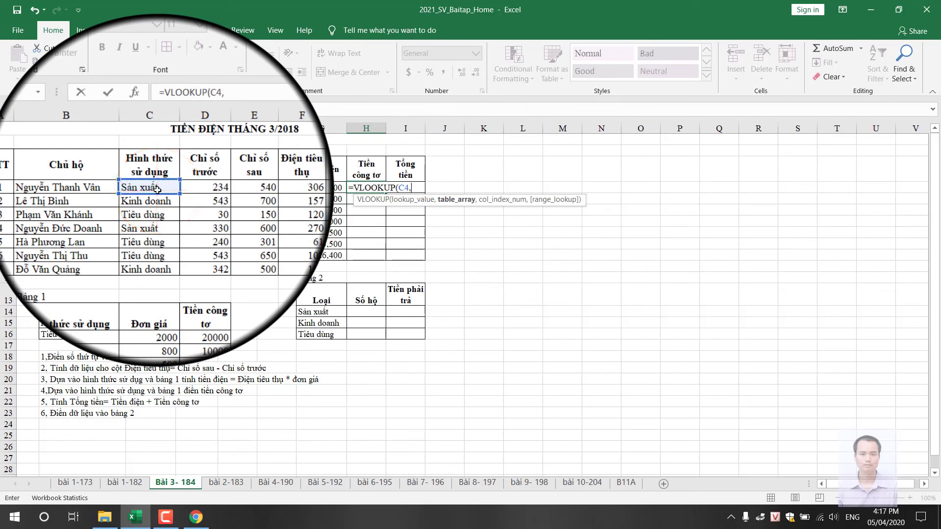
pyautogui.moveTo(77, 312); pyautogui.dragTo(192, 335)
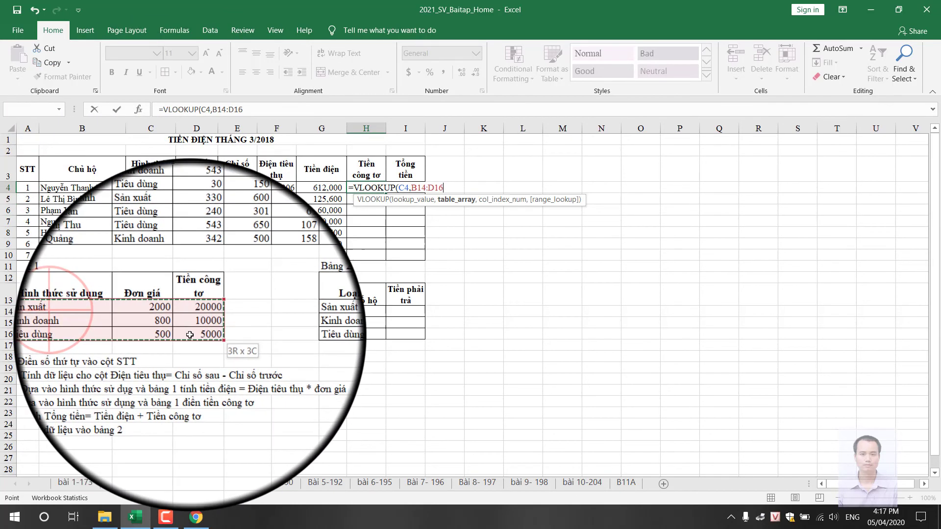
pyautogui.write(',3,')
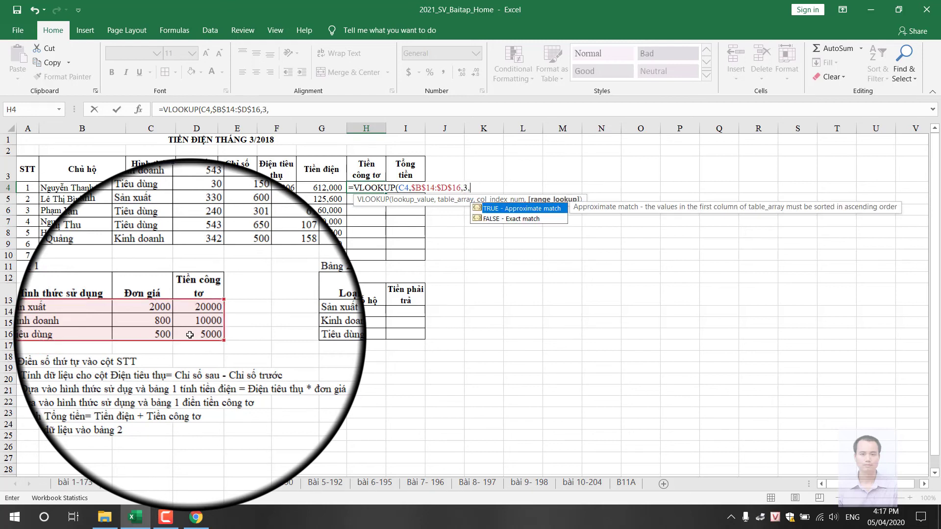
pyautogui.press('Down')
pyautogui.press('Tab')
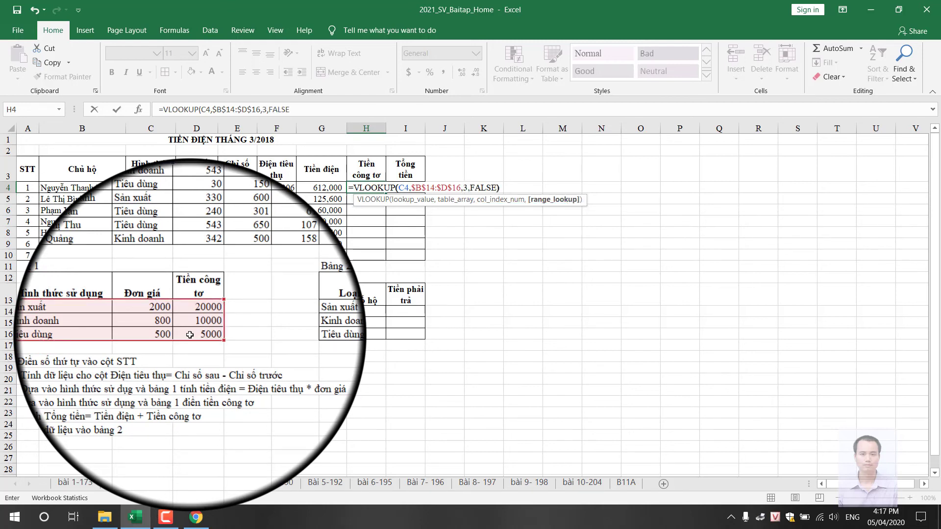
pyautogui.write(')')
pyautogui.press('Return')
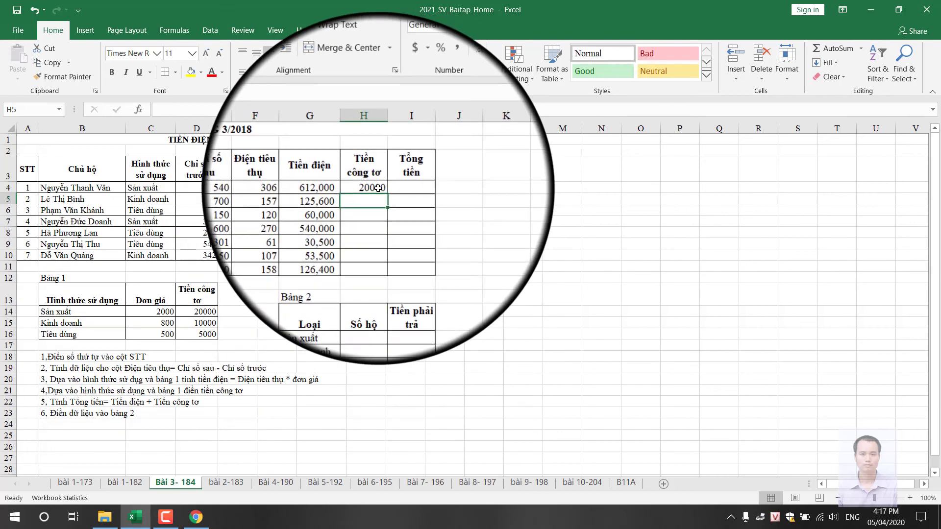
# Step: Fill the meter fee formula down to H10 and apply G4's number format to H4:H10
pyautogui.click(378, 188)
pyautogui.moveTo(382, 257); pyautogui.dragTo(382, 258)
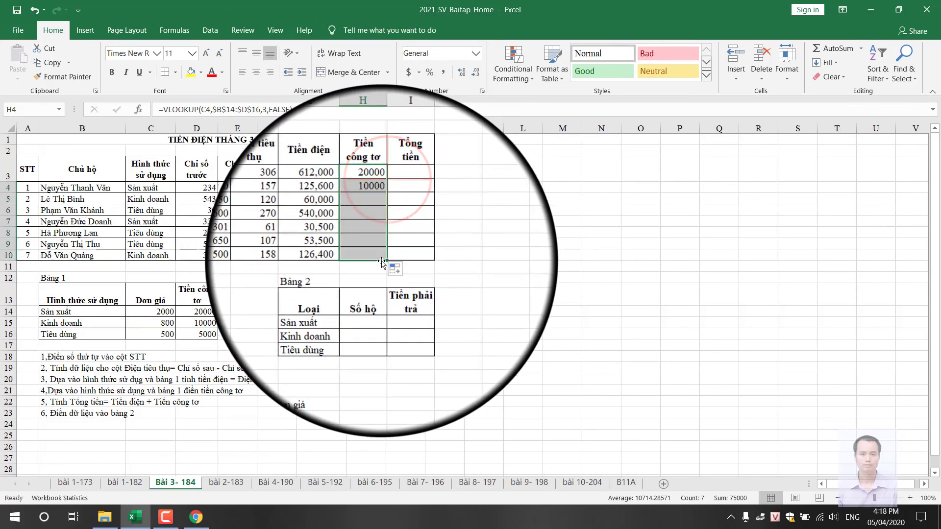
pyautogui.click(330, 186)
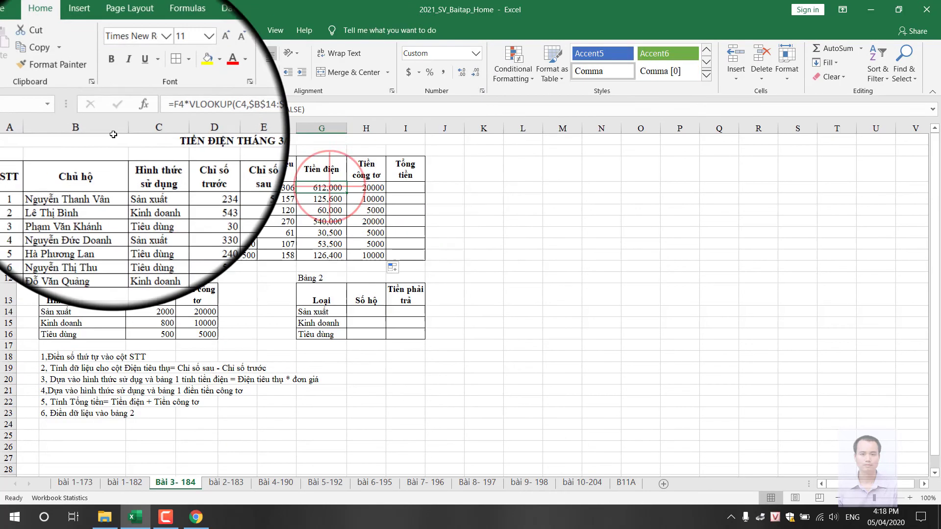
pyautogui.click(78, 78)
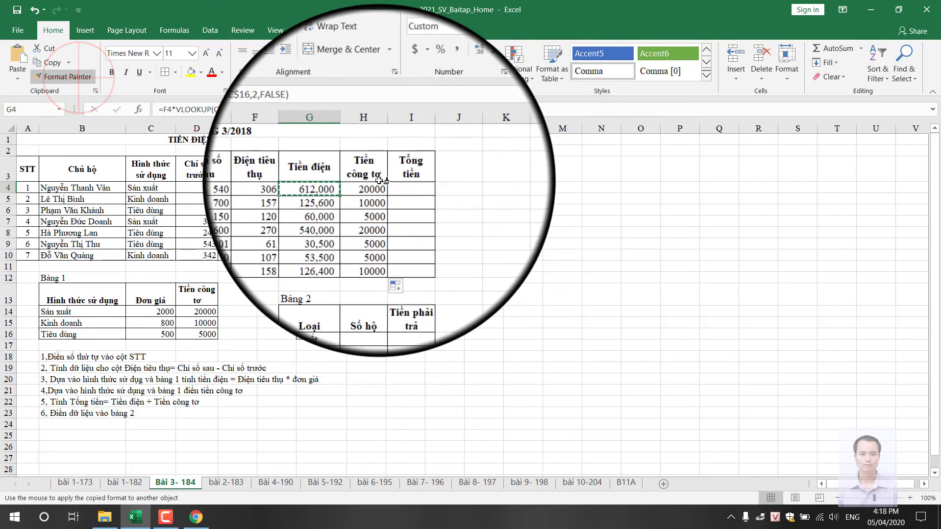
pyautogui.click(378, 187)
pyautogui.moveTo(387, 194); pyautogui.dragTo(379, 257)
pyautogui.click(414, 192)
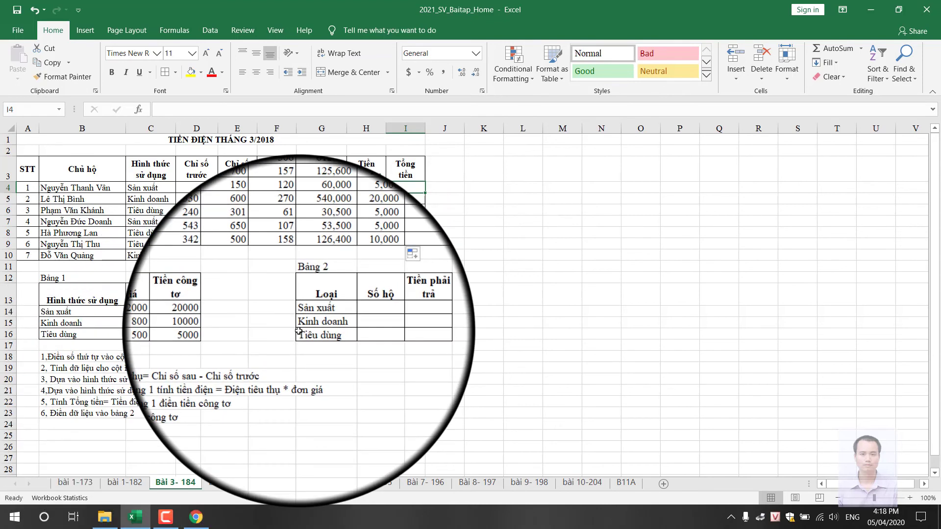
# Step: Enter =G4+H4 in I4 and fill it down to I10, totals 632,000 through 136,400
pyautogui.write('=')
pyautogui.click(330, 187)
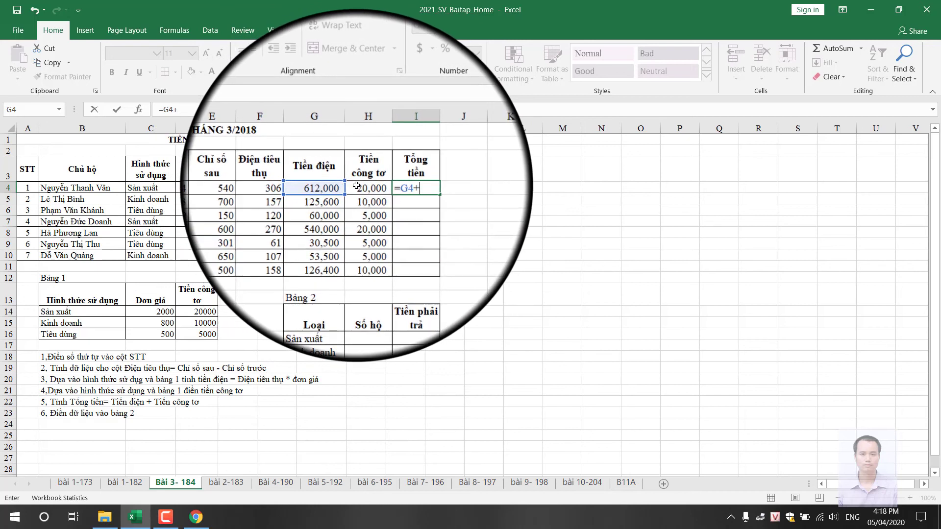
pyautogui.press('Return')
pyautogui.click(404, 187)
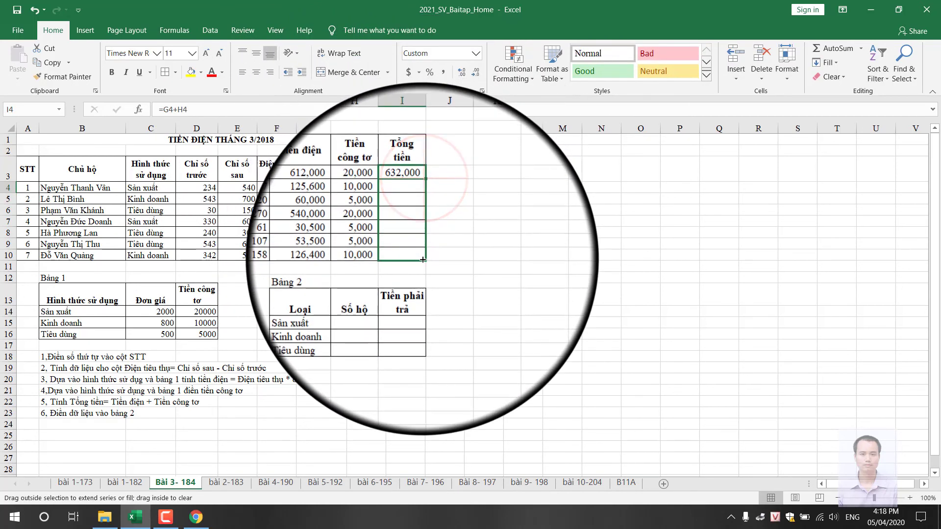
pyautogui.moveTo(420, 191); pyautogui.dragTo(423, 260)
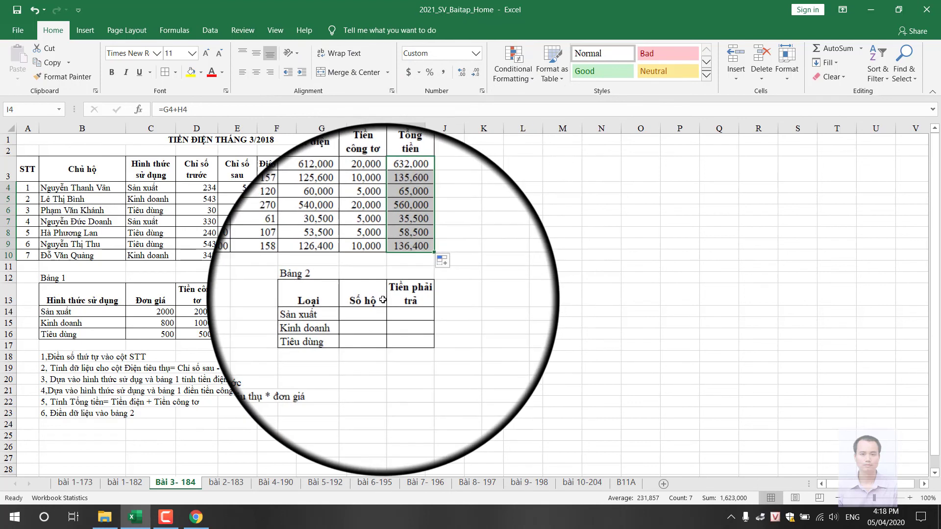
pyautogui.click(365, 311)
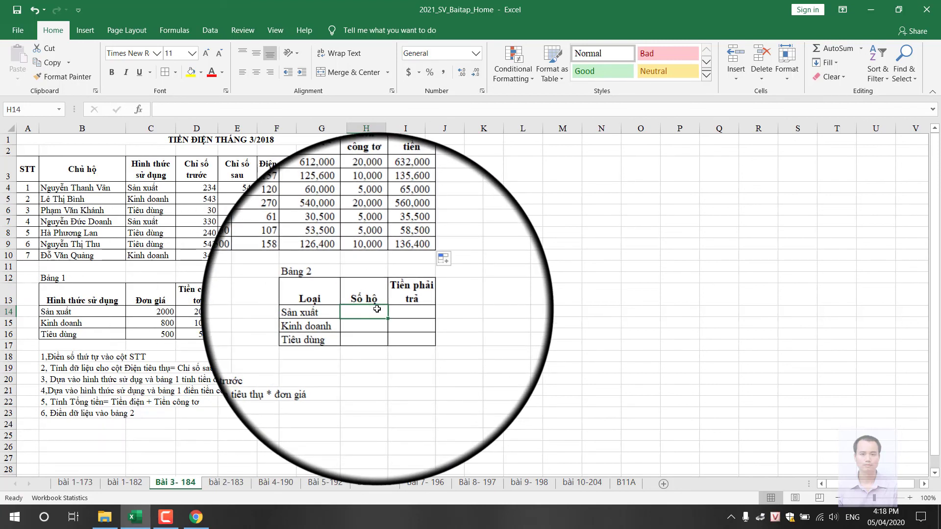
# Step: Enter =COUNTIF($C$4:$C$10,G14) in H14 and fill it down to H16, giving 2, 2 and 3
pyautogui.write('=')
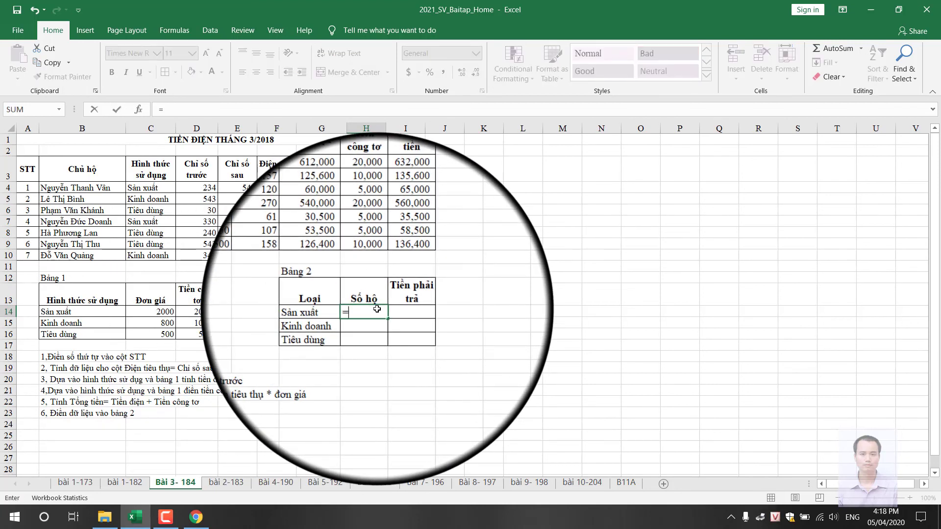
pyautogui.write('couni')
pyautogui.press('BackSpace')
pyautogui.write('t')
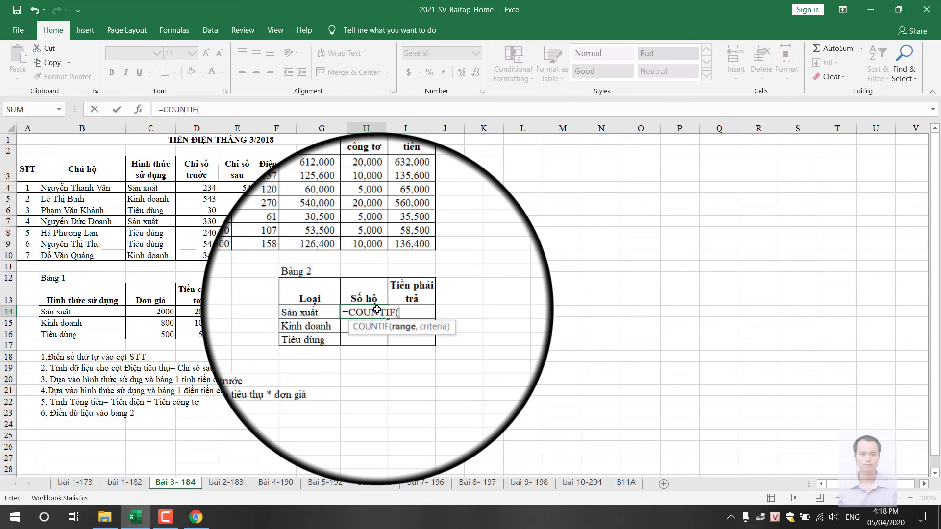
pyautogui.moveTo(151, 188); pyautogui.dragTo(156, 255)
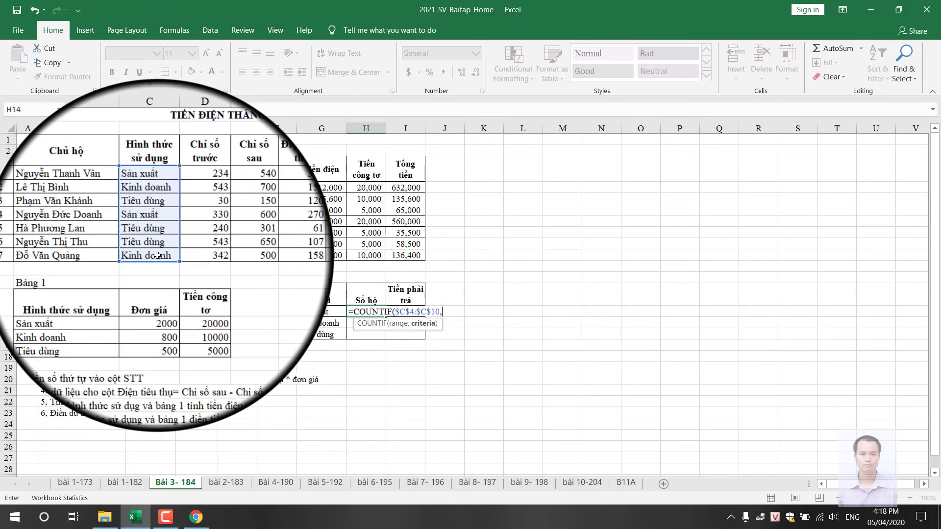
pyautogui.click(317, 312)
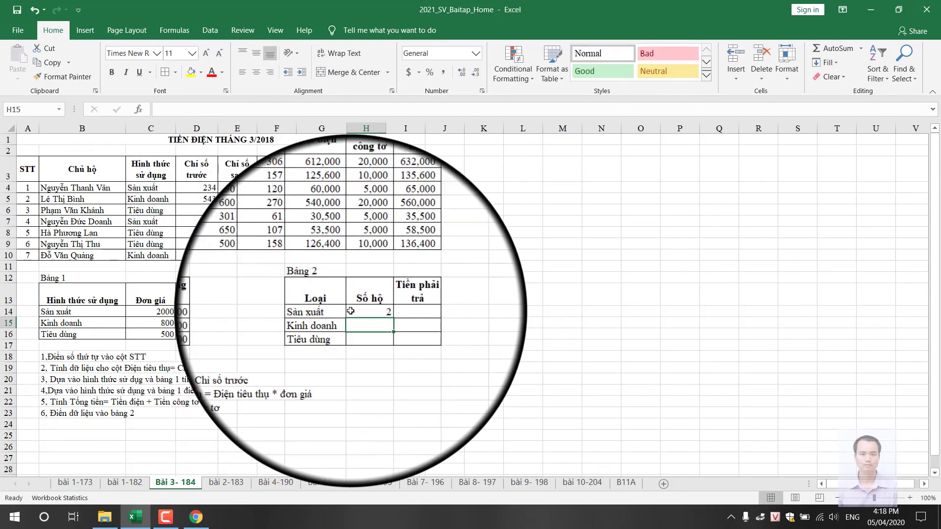
pyautogui.click(383, 317)
pyautogui.moveTo(384, 316); pyautogui.dragTo(384, 318)
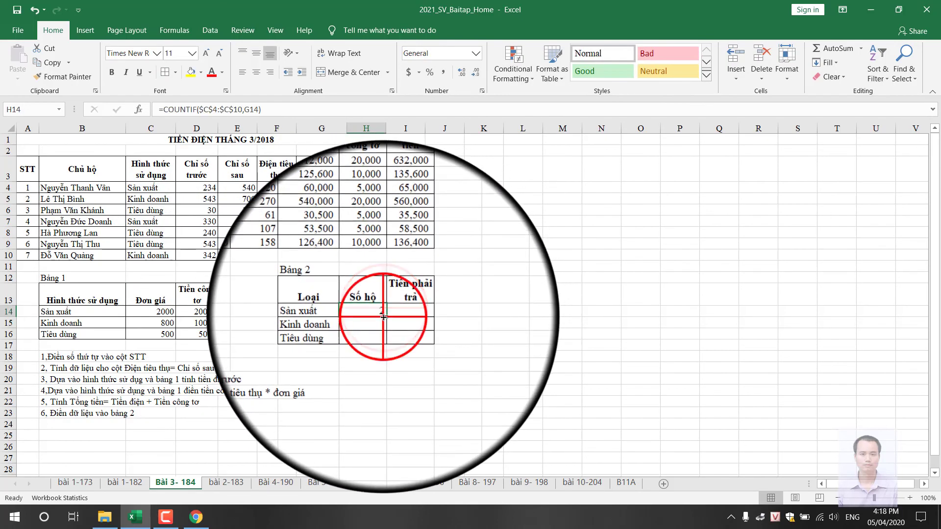
pyautogui.click(405, 312)
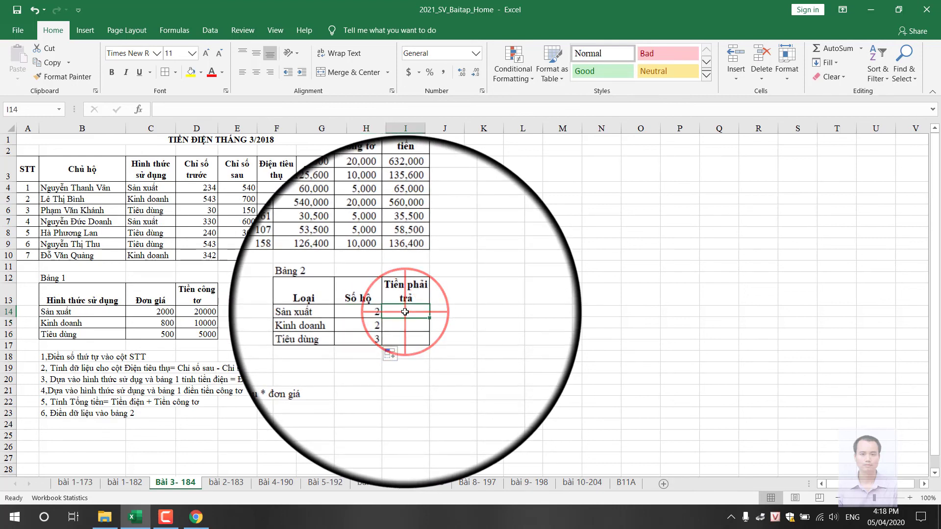
# Step: Enter =SUMIF($C$4:$C$10,G14,$I$4:$I$10) in I14 to total the Sản xuất households
pyautogui.write('=')
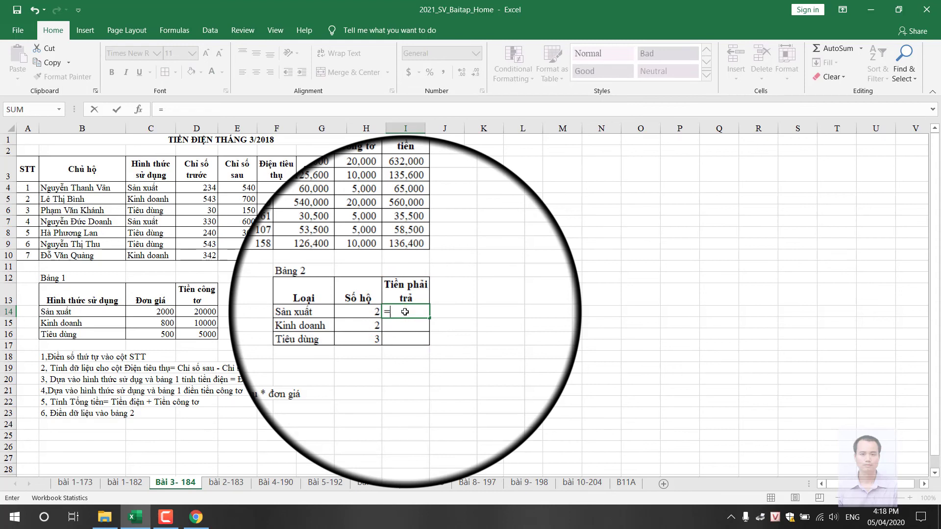
pyautogui.write('sumi')
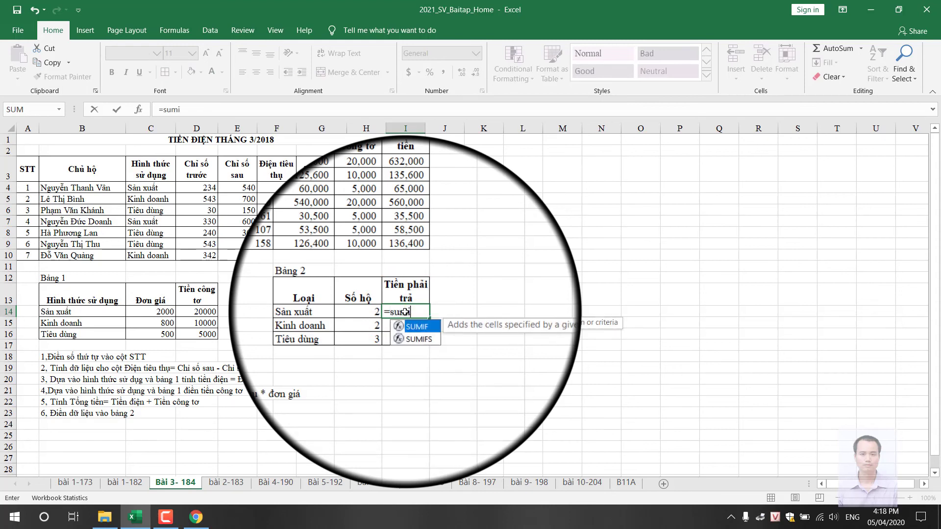
pyautogui.moveTo(151, 188)
pyautogui.mouseDown()
pyautogui.moveTo(148, 265)
pyautogui.moveTo(153, 255)
pyautogui.mouseUp()
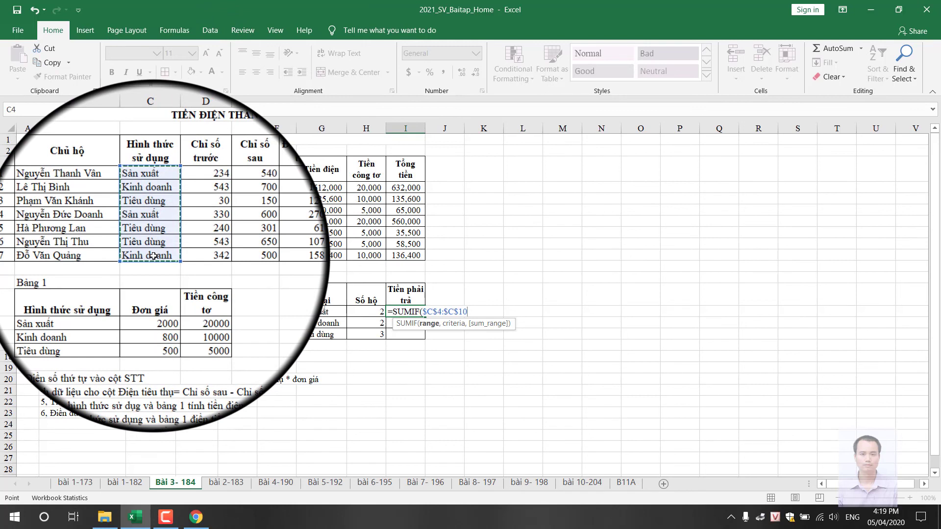
pyautogui.click(325, 312)
pyautogui.write(',G14,')
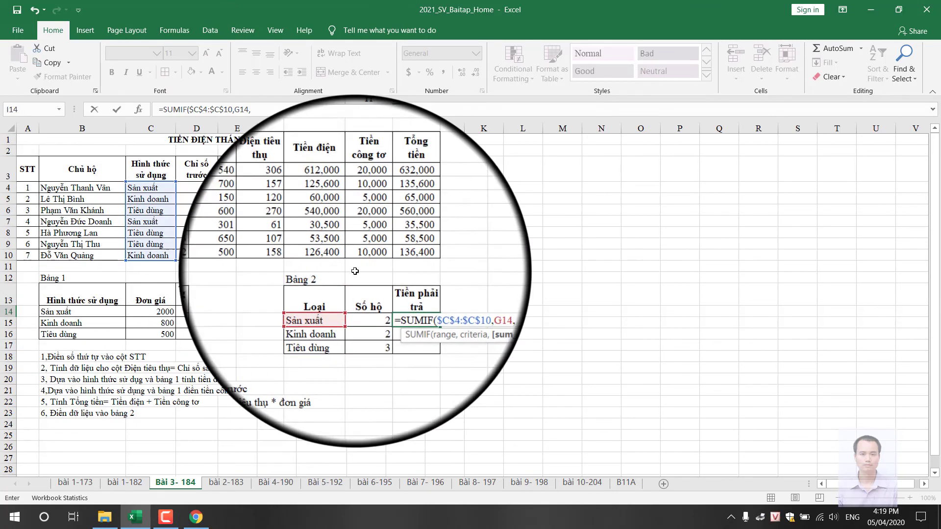
pyautogui.moveTo(415, 189); pyautogui.dragTo(410, 255)
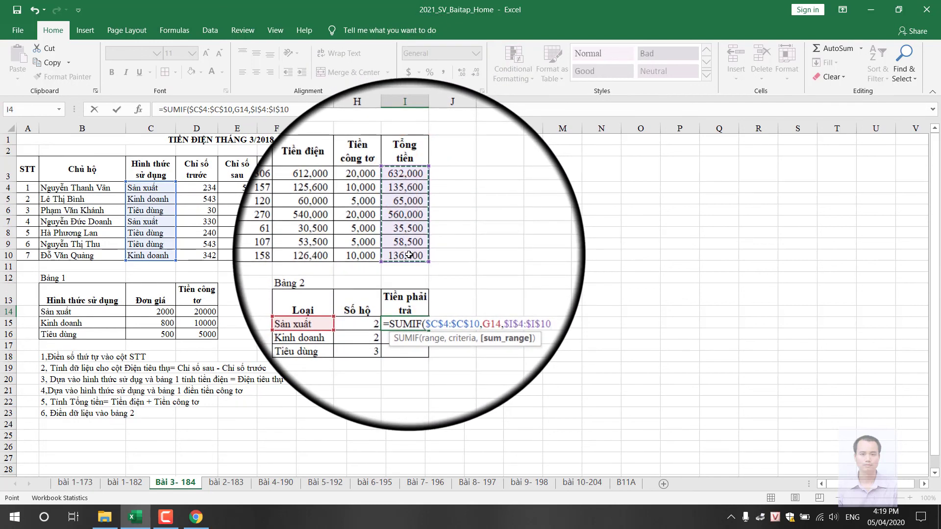
pyautogui.press('Return')
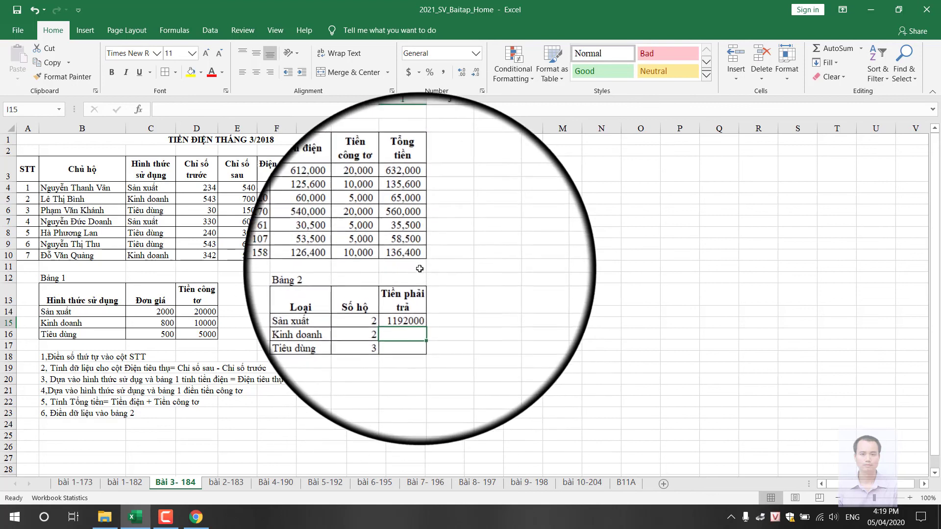
# Step: Give I14 the number format of I10, autofit column I, and fill the sum down to I16
pyautogui.click(421, 254)
pyautogui.click(69, 76)
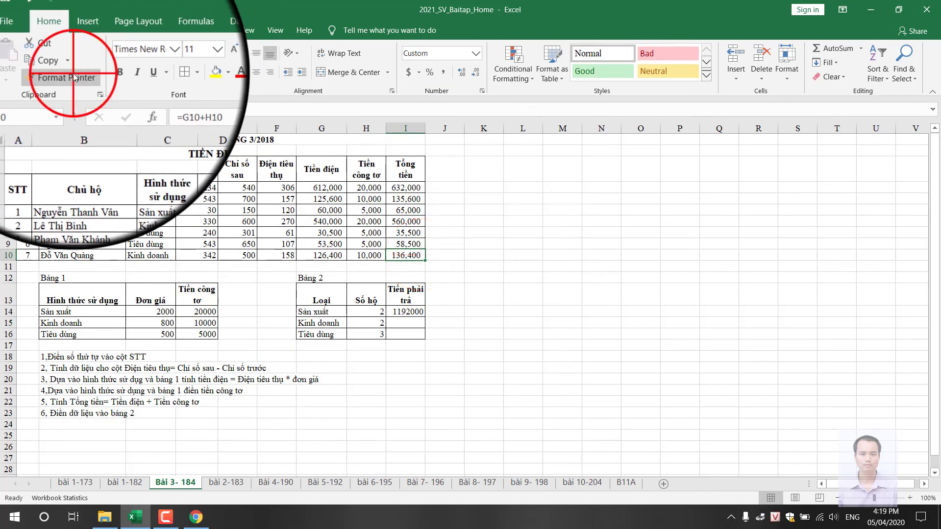
pyautogui.click(401, 313)
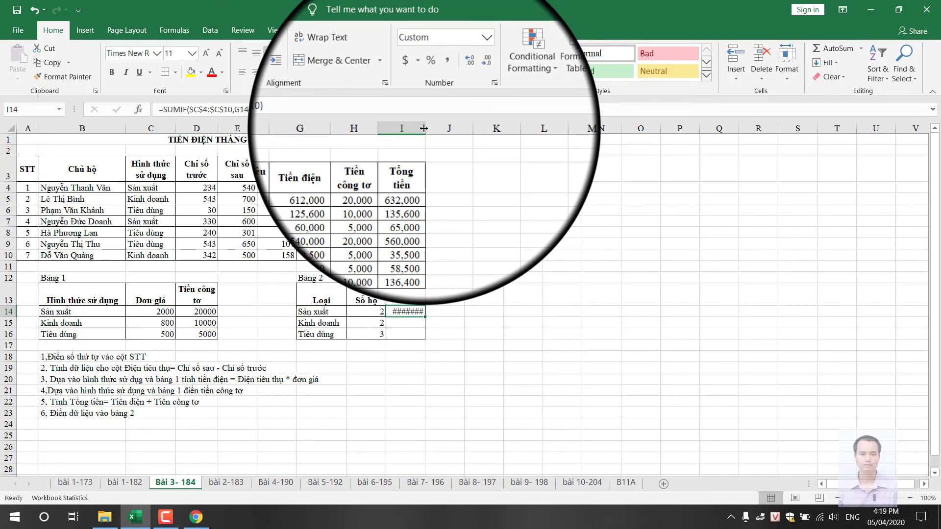
pyautogui.doubleClick(426, 129)
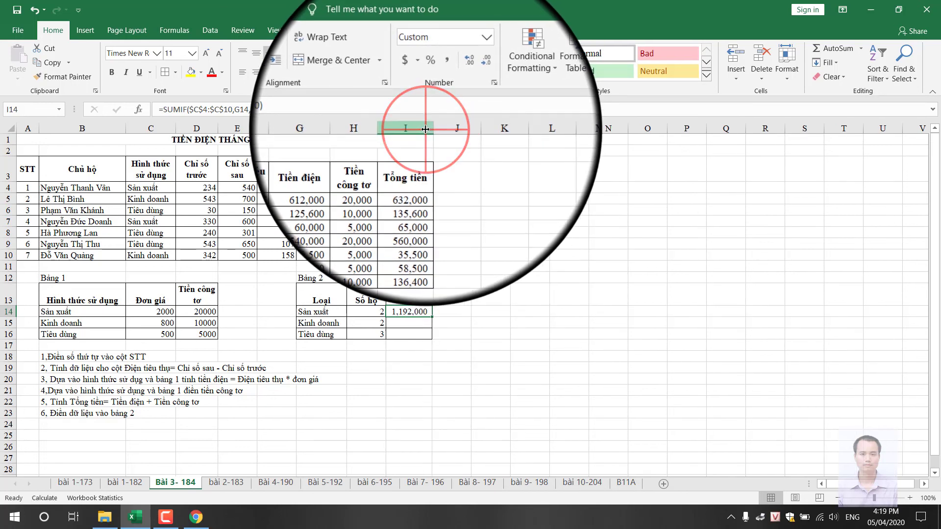
pyautogui.moveTo(428, 318); pyautogui.dragTo(432, 344)
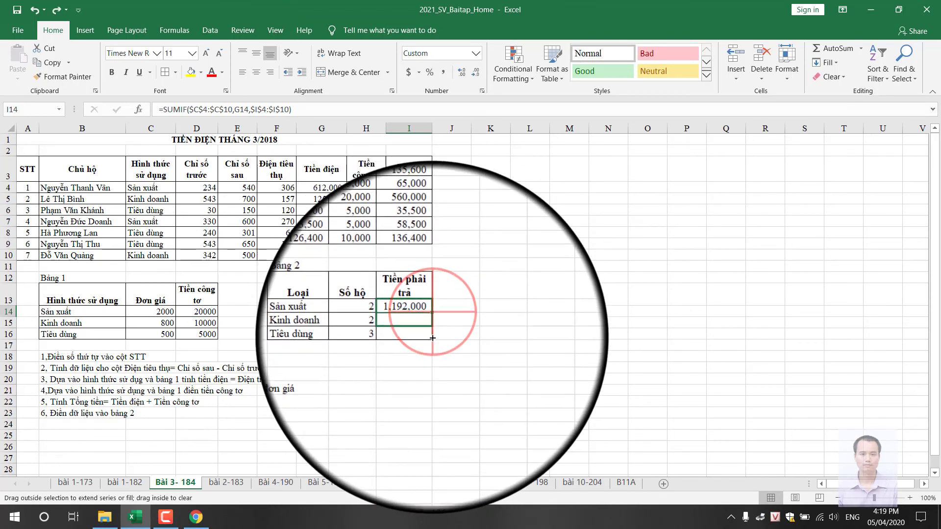
pyautogui.click(457, 327)
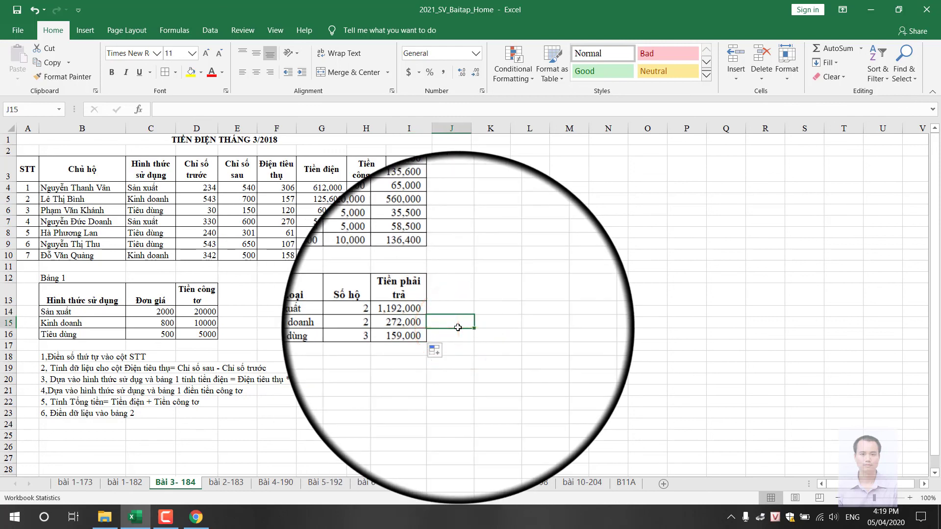